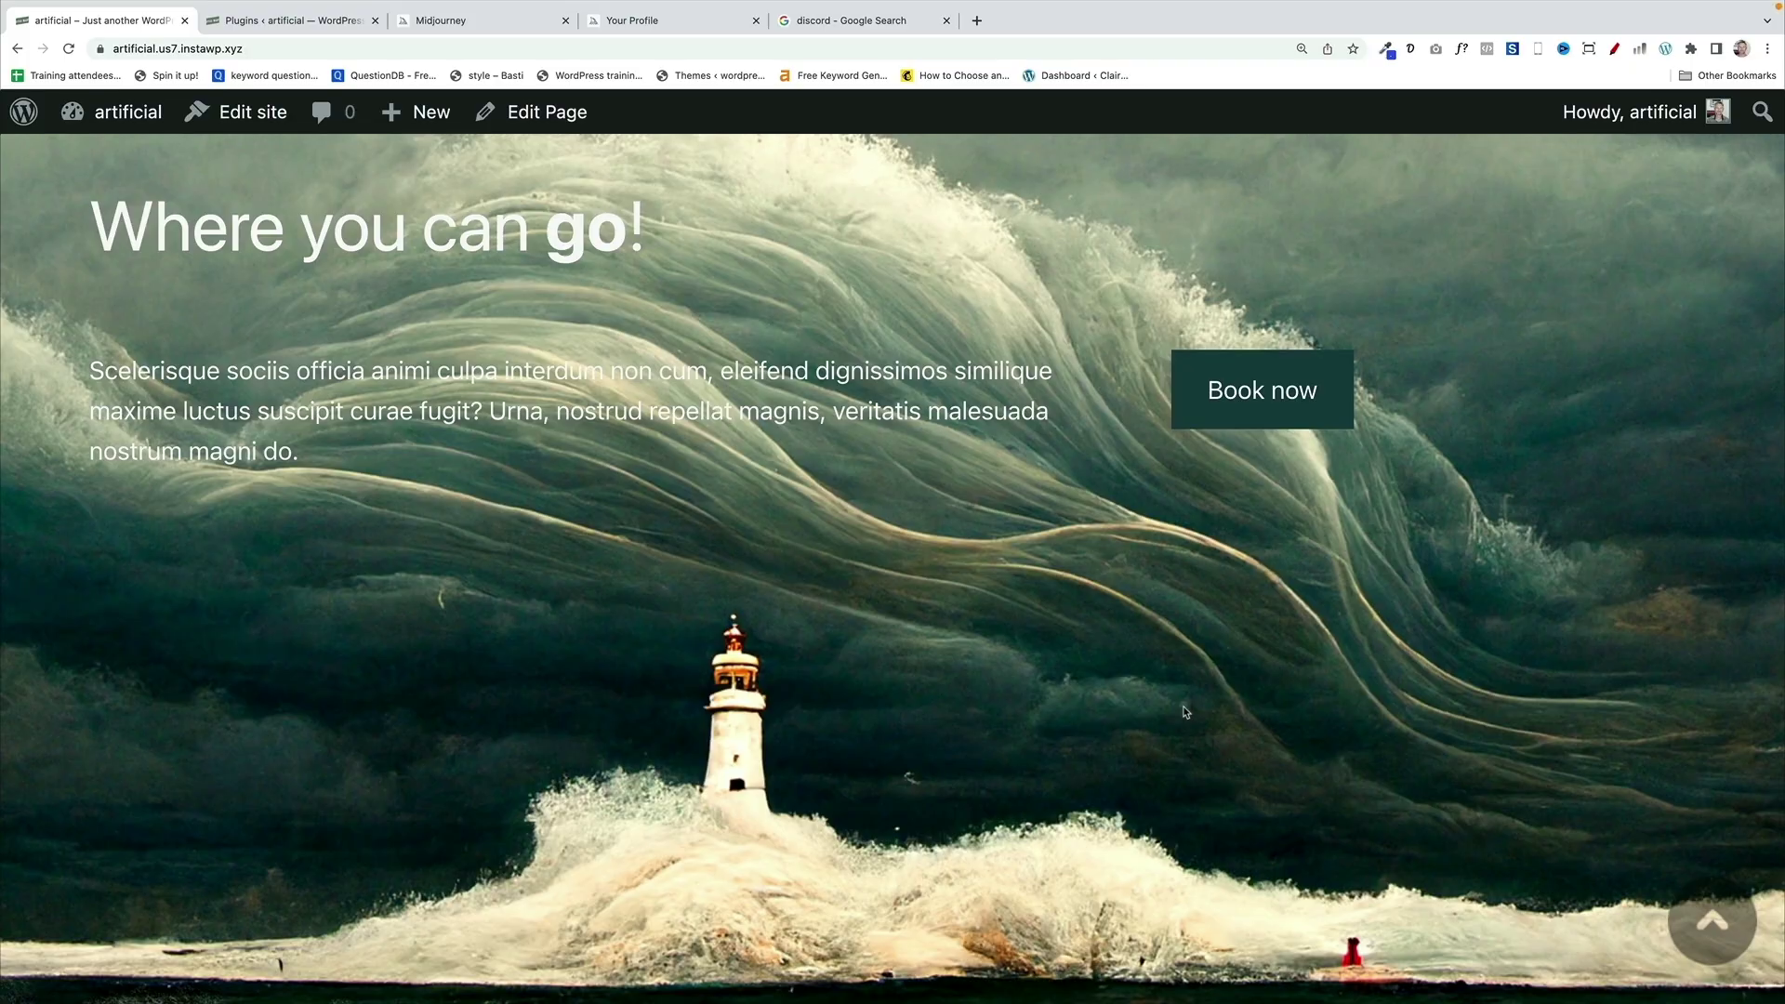
Scroll through the surf site's front page from the stormy lighthouse cover down to the booking sections.
scroll(1186, 711, "down", 15)
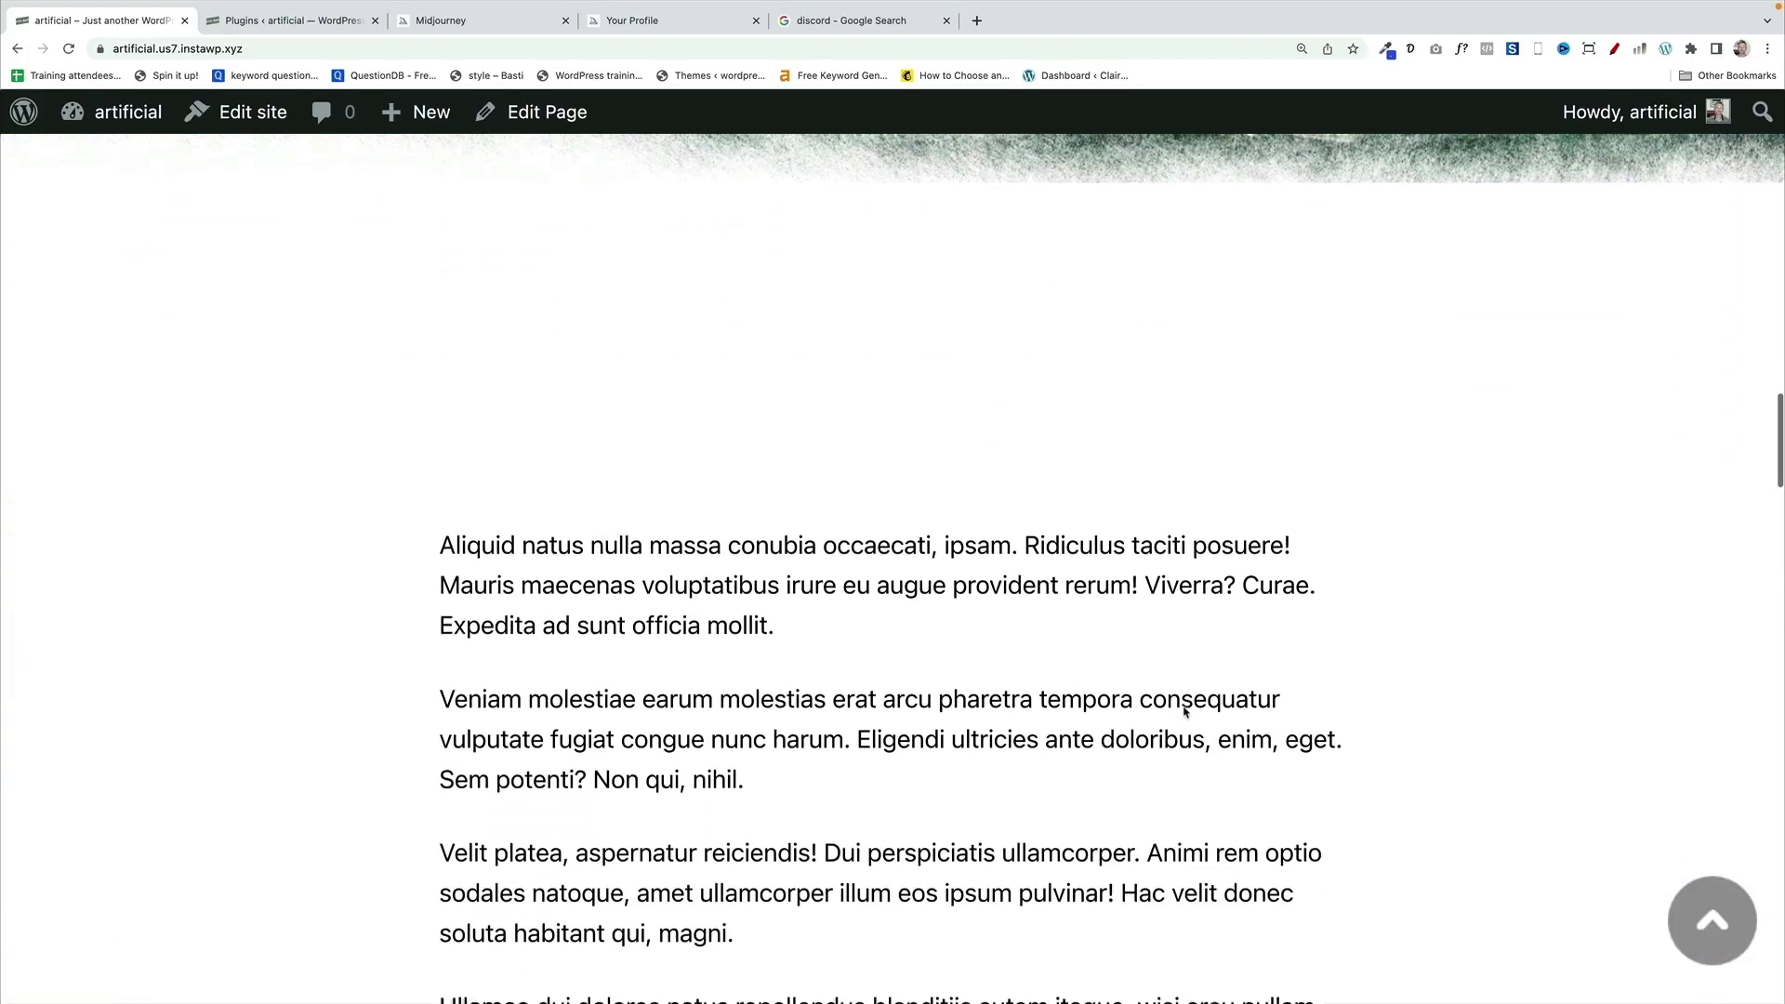
scroll(1183, 711, "down", 20)
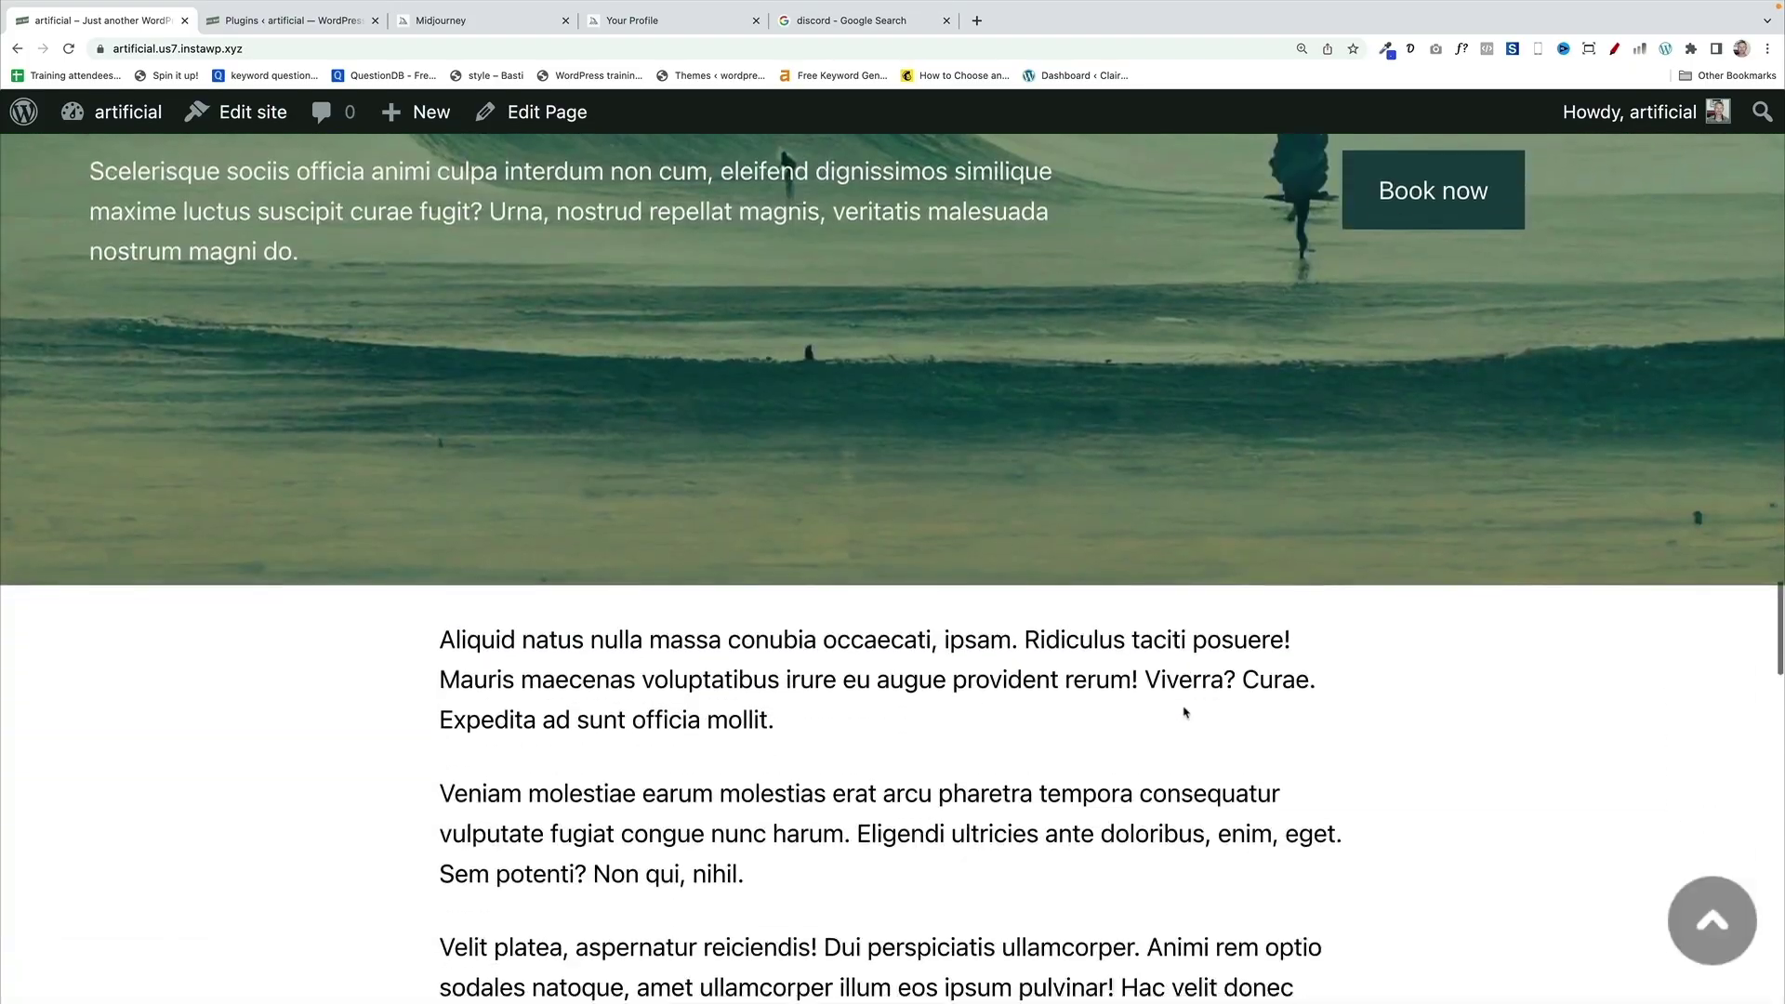
scroll(1184, 709, "down", 20)
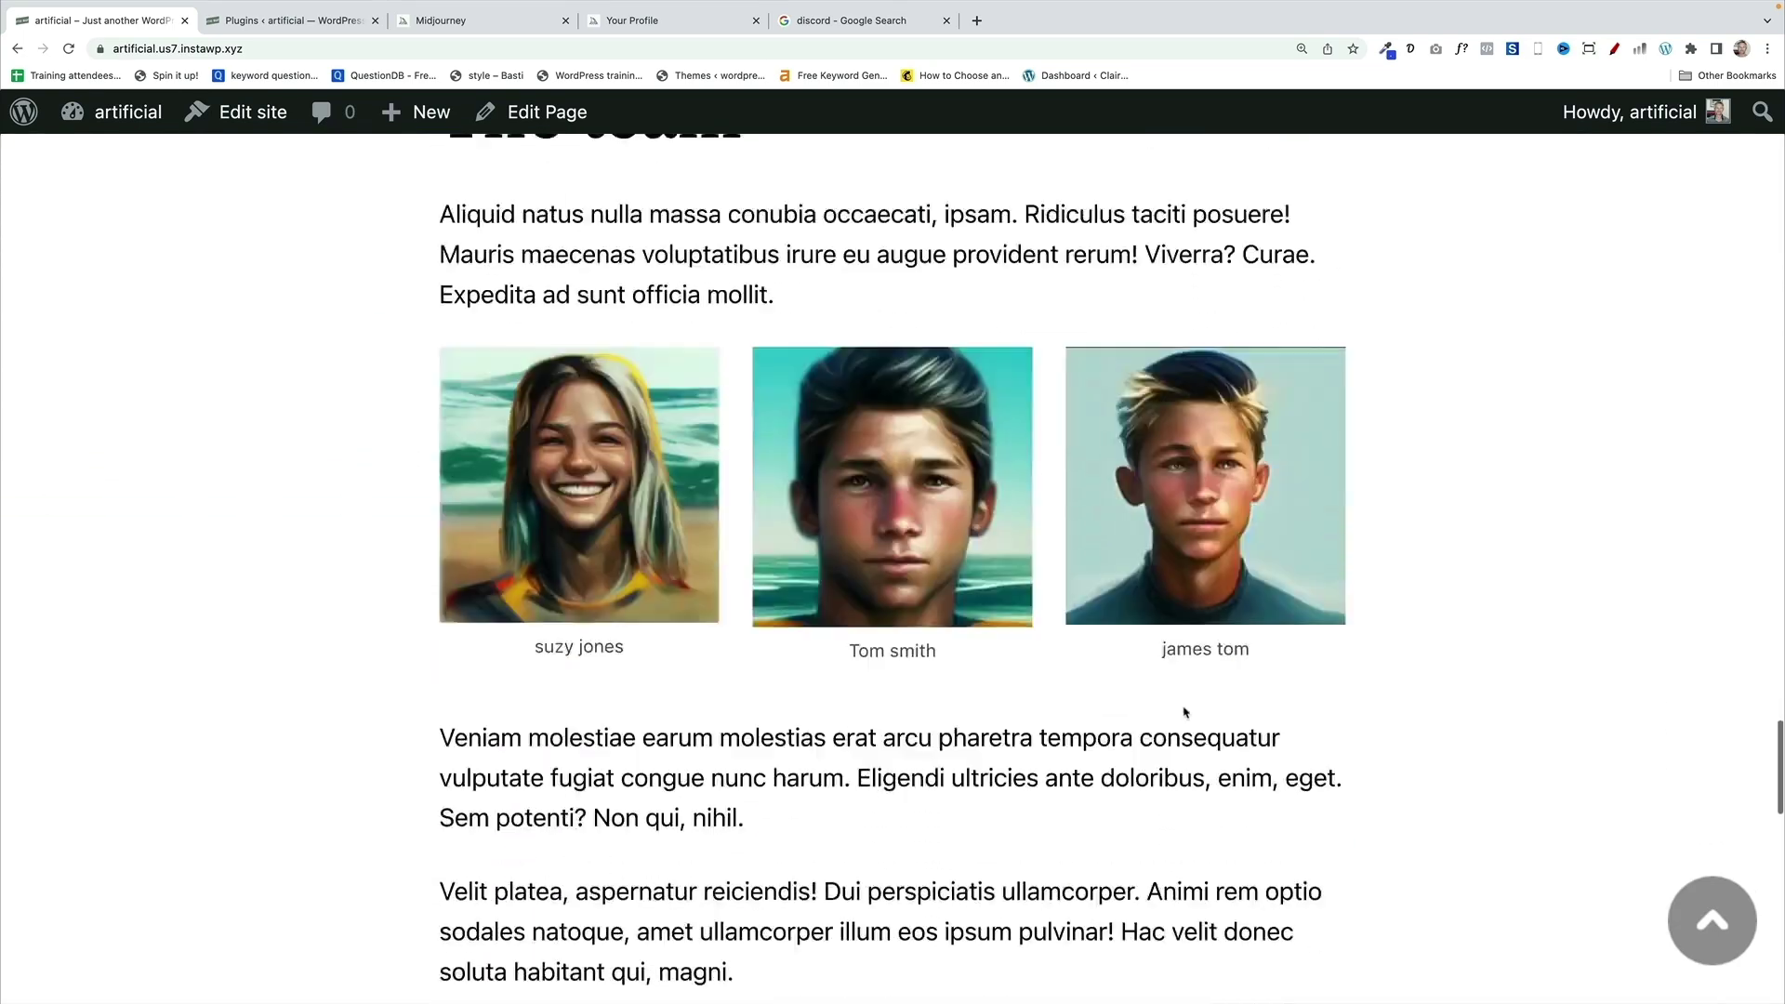
scroll(1185, 712, "down", 10)
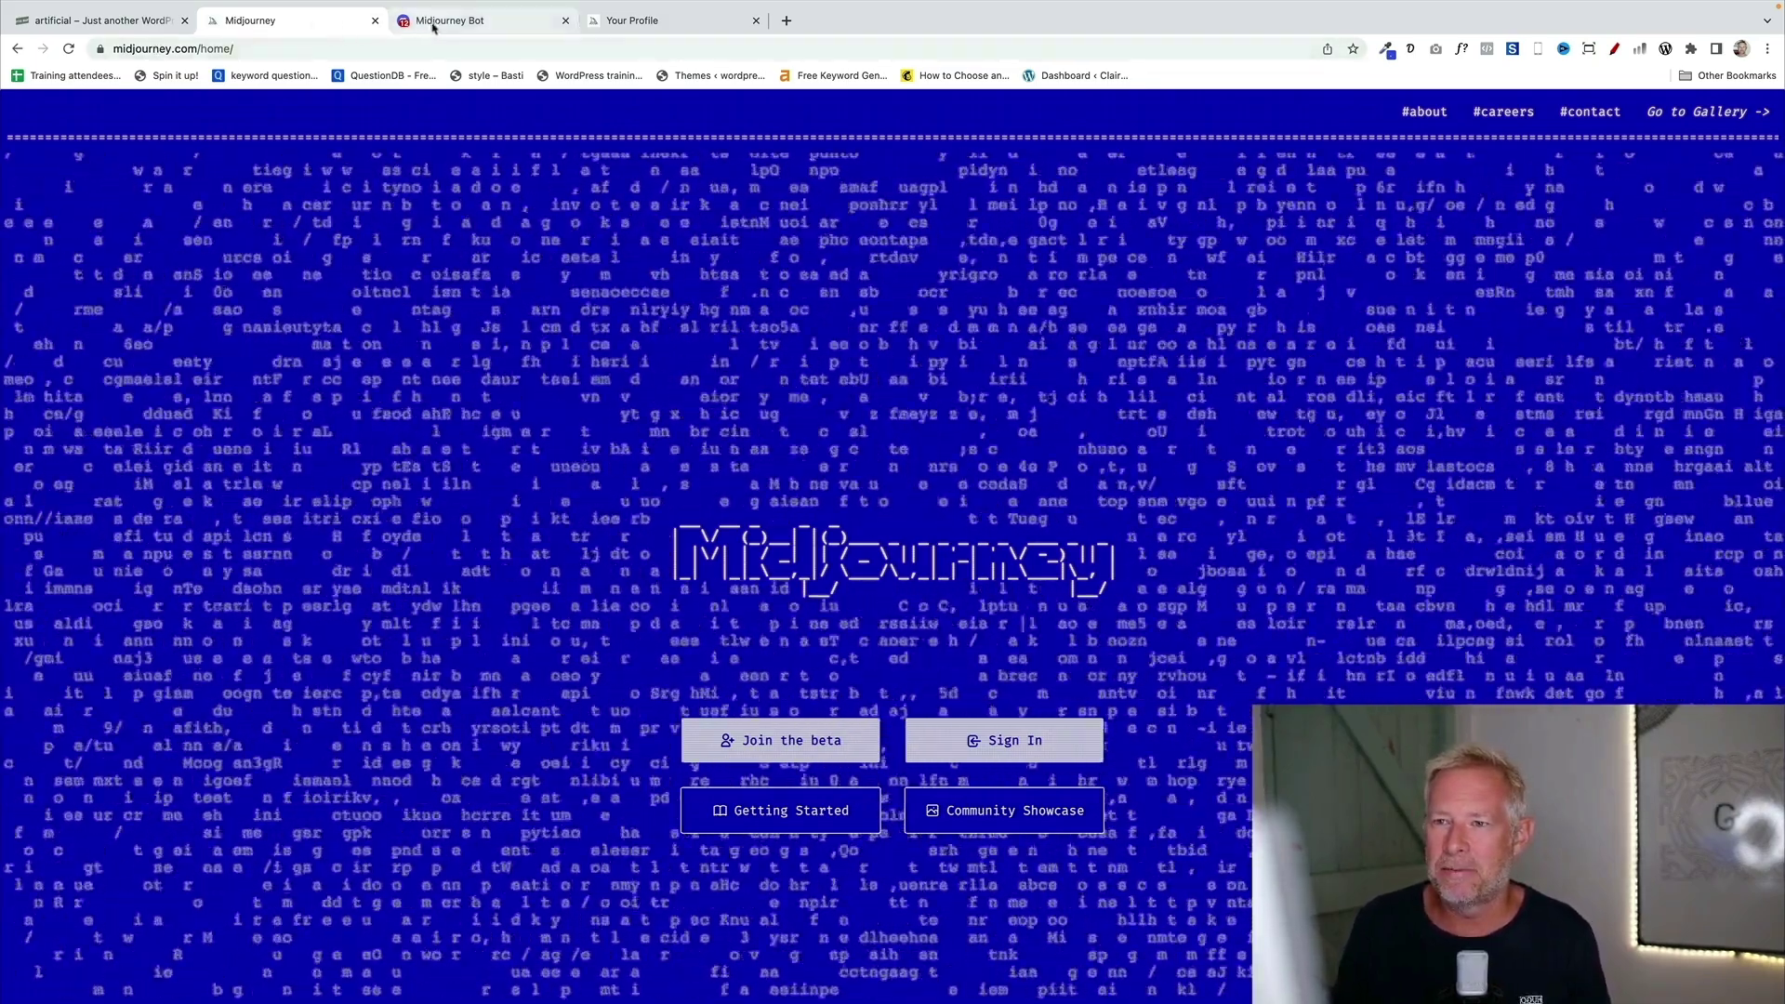
Switch to the Midjourney Bot chat in Discord showing the 'field of eggs' grids.
left_click(448, 21)
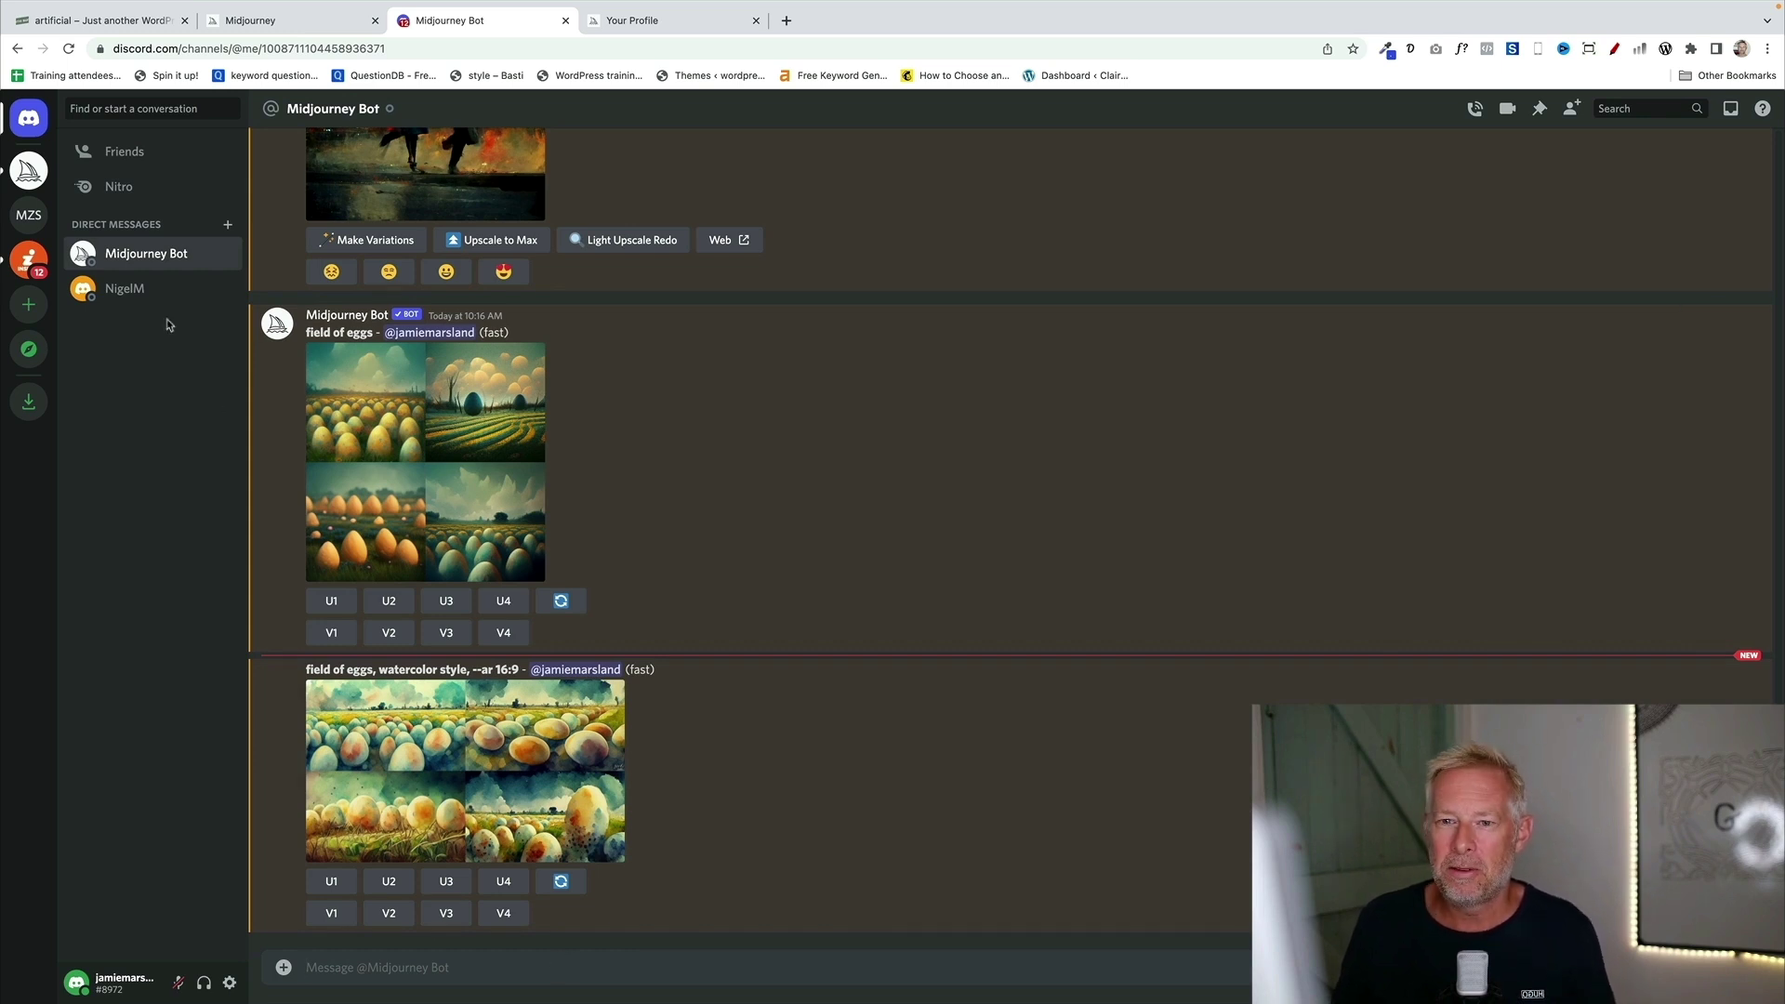
Send the Midjourney bot an /imagine prompt of 'surfer in storm'.
left_click(227, 256)
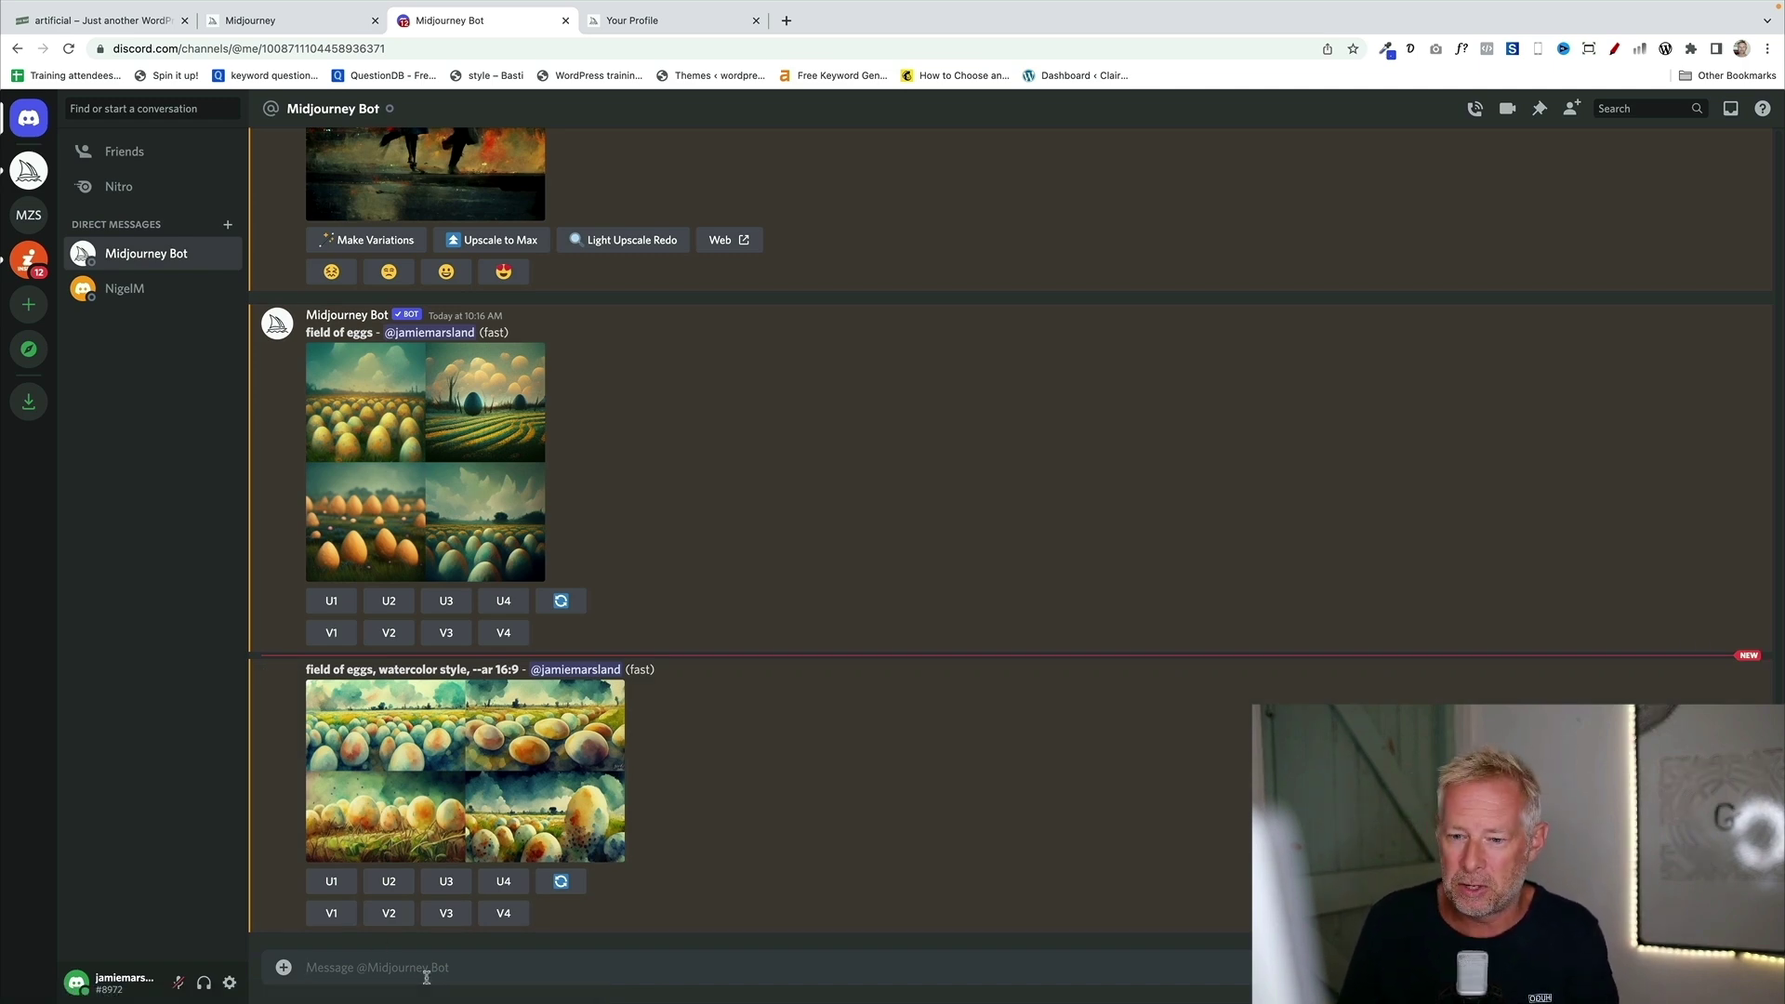
type("/")
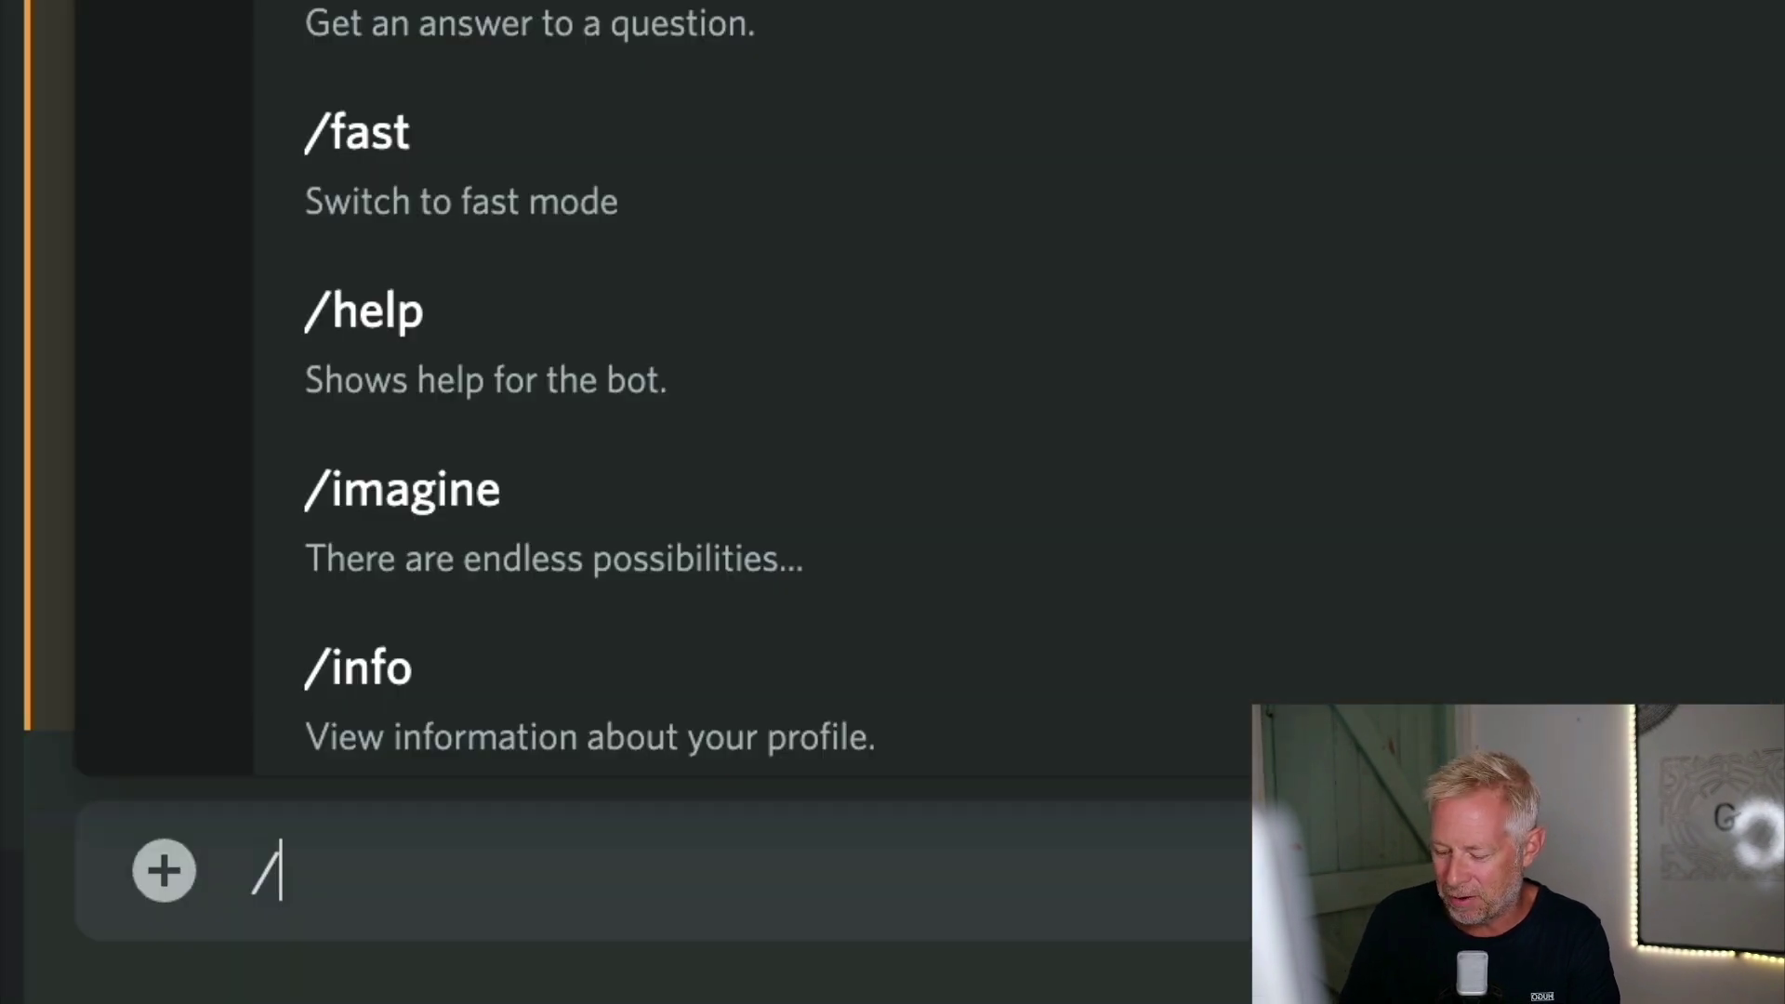
type("imagine")
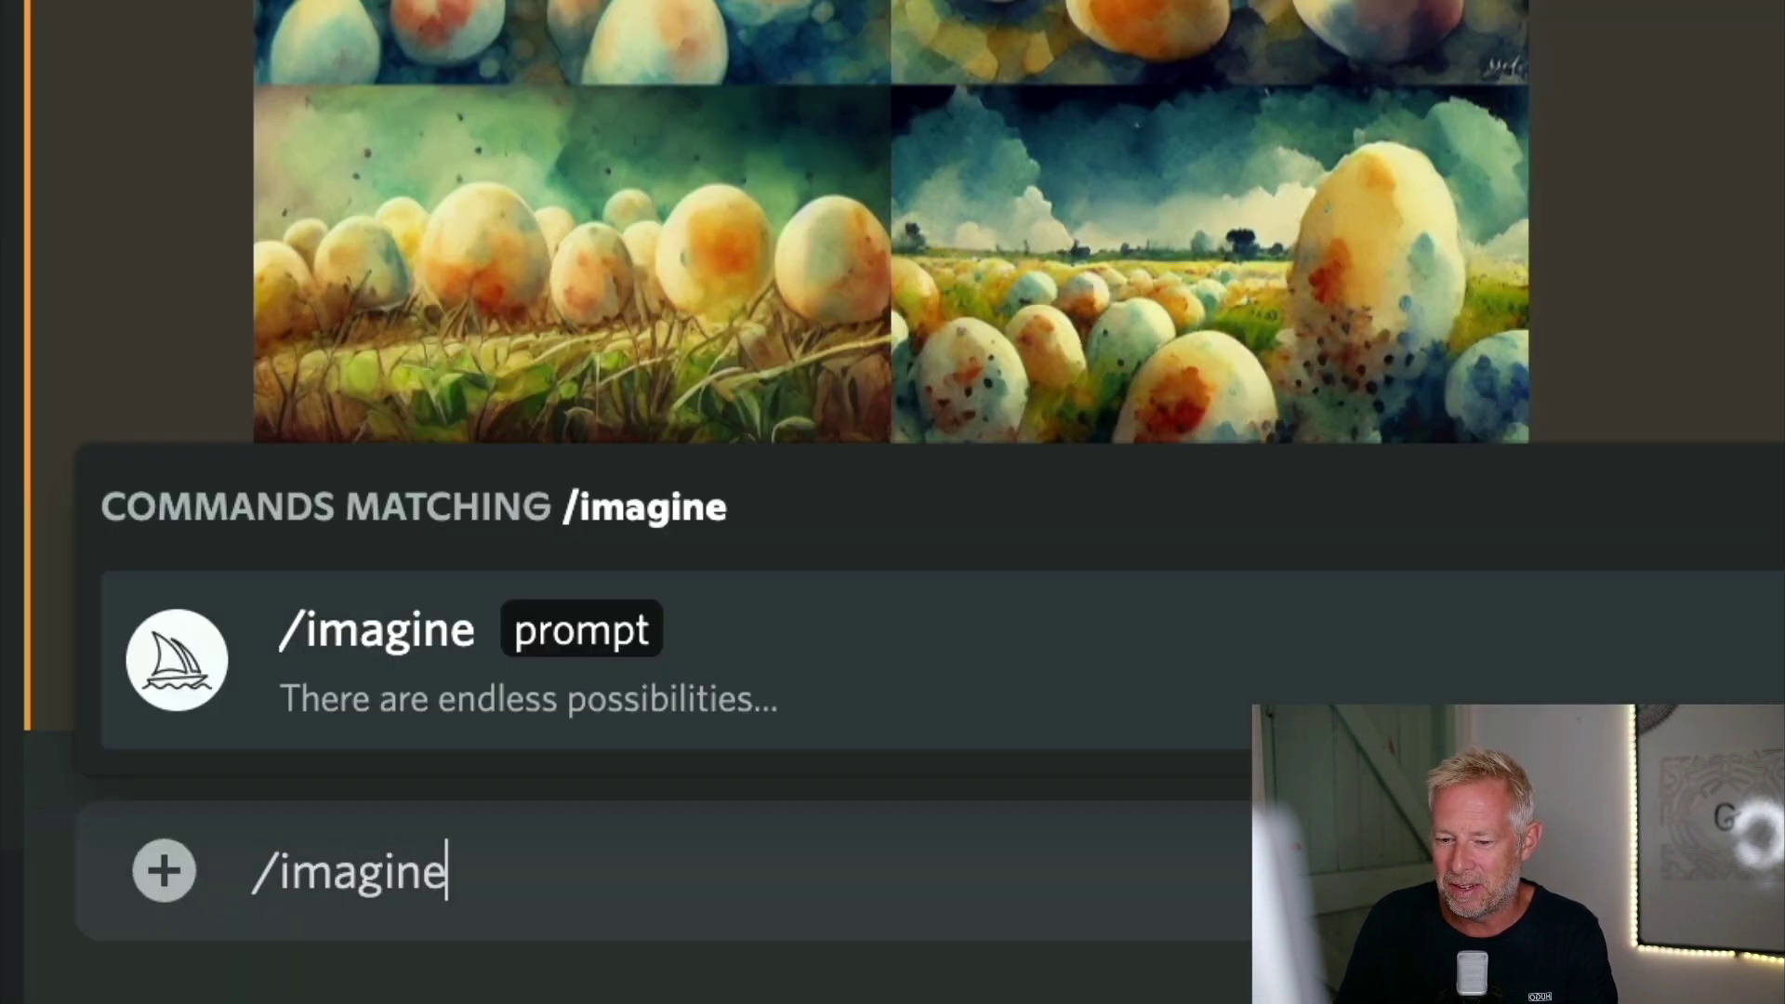
key("Tab")
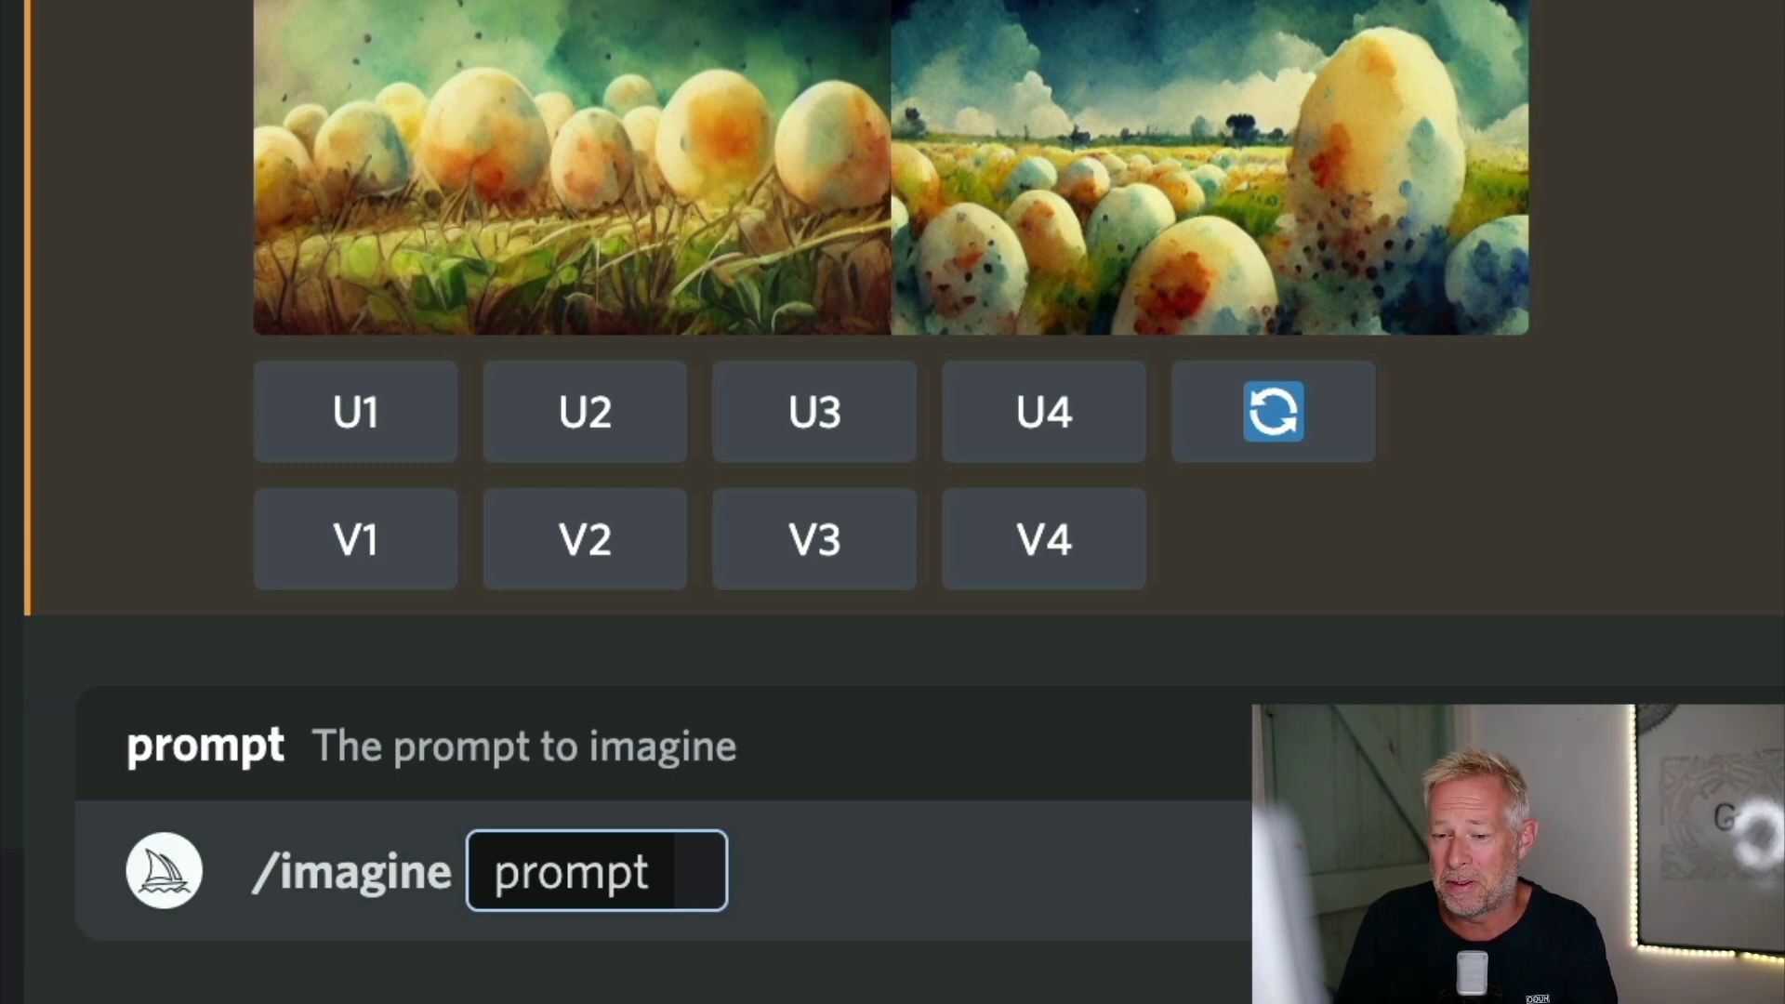
type("surfer in stomr")
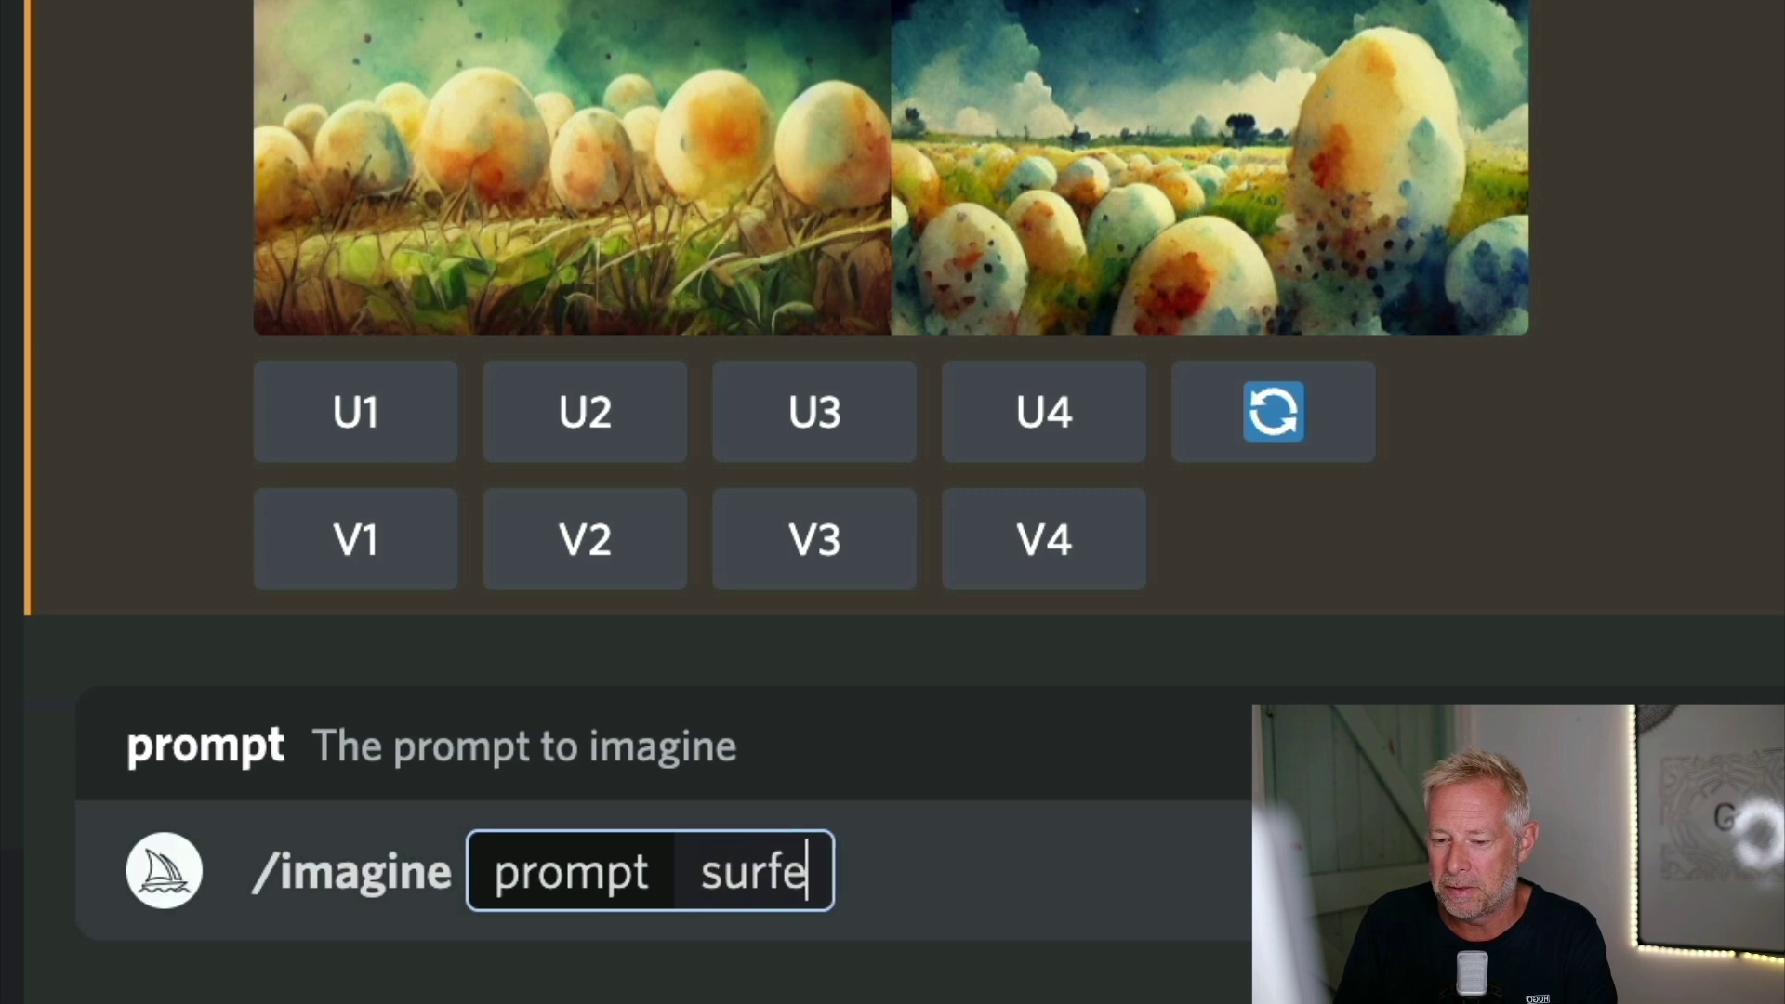
key("BackSpace")
key("BackSpace")
type("rm")
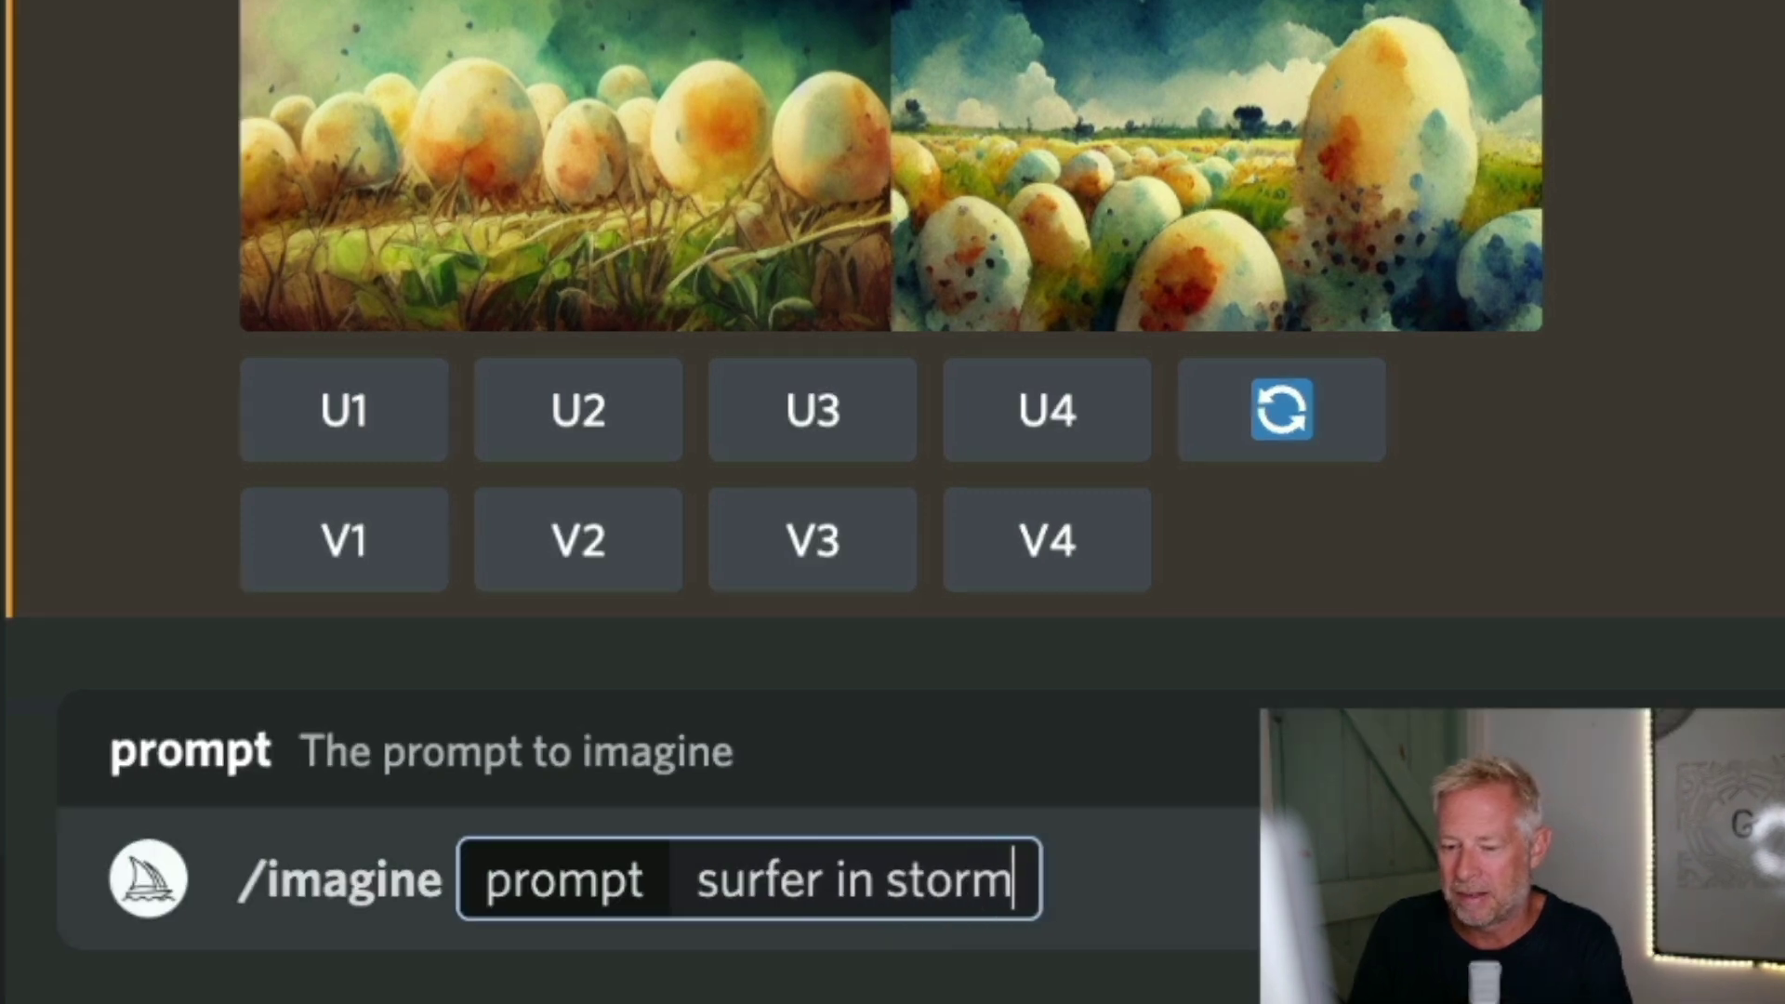
key("Return")
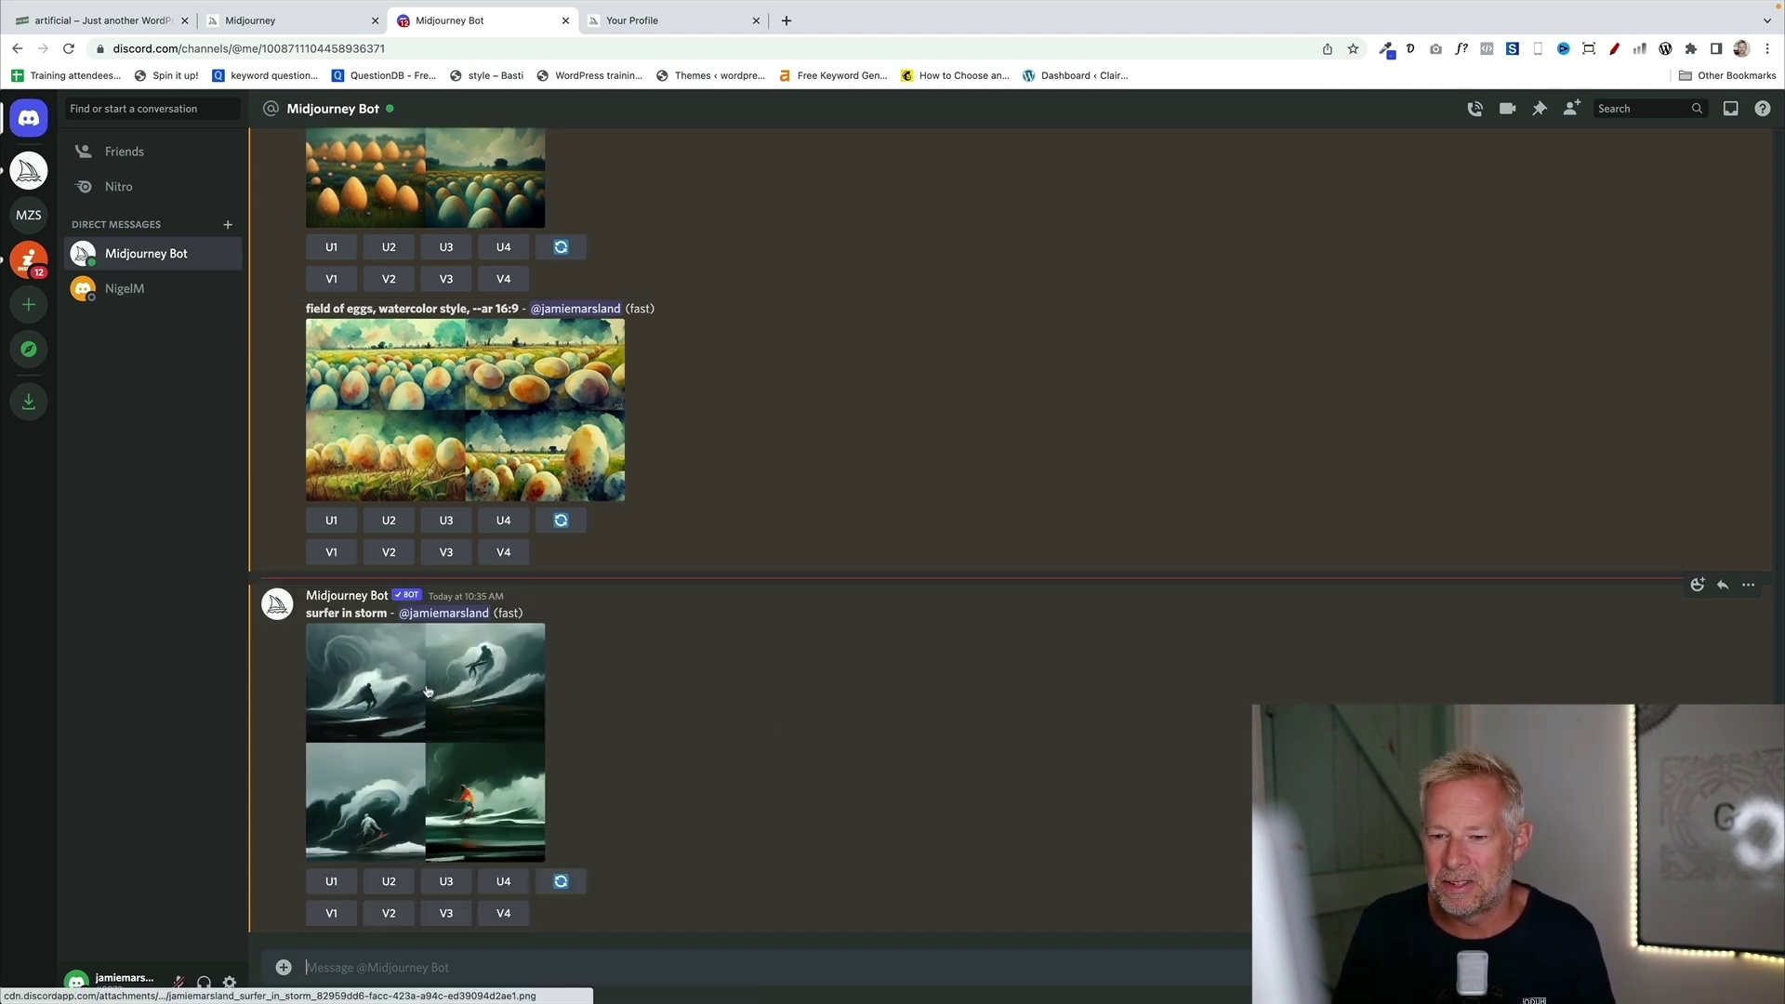
Inspect the 'surfer in storm' grid enlarged, then request the U1 upscale of the first image.
left_click(426, 689)
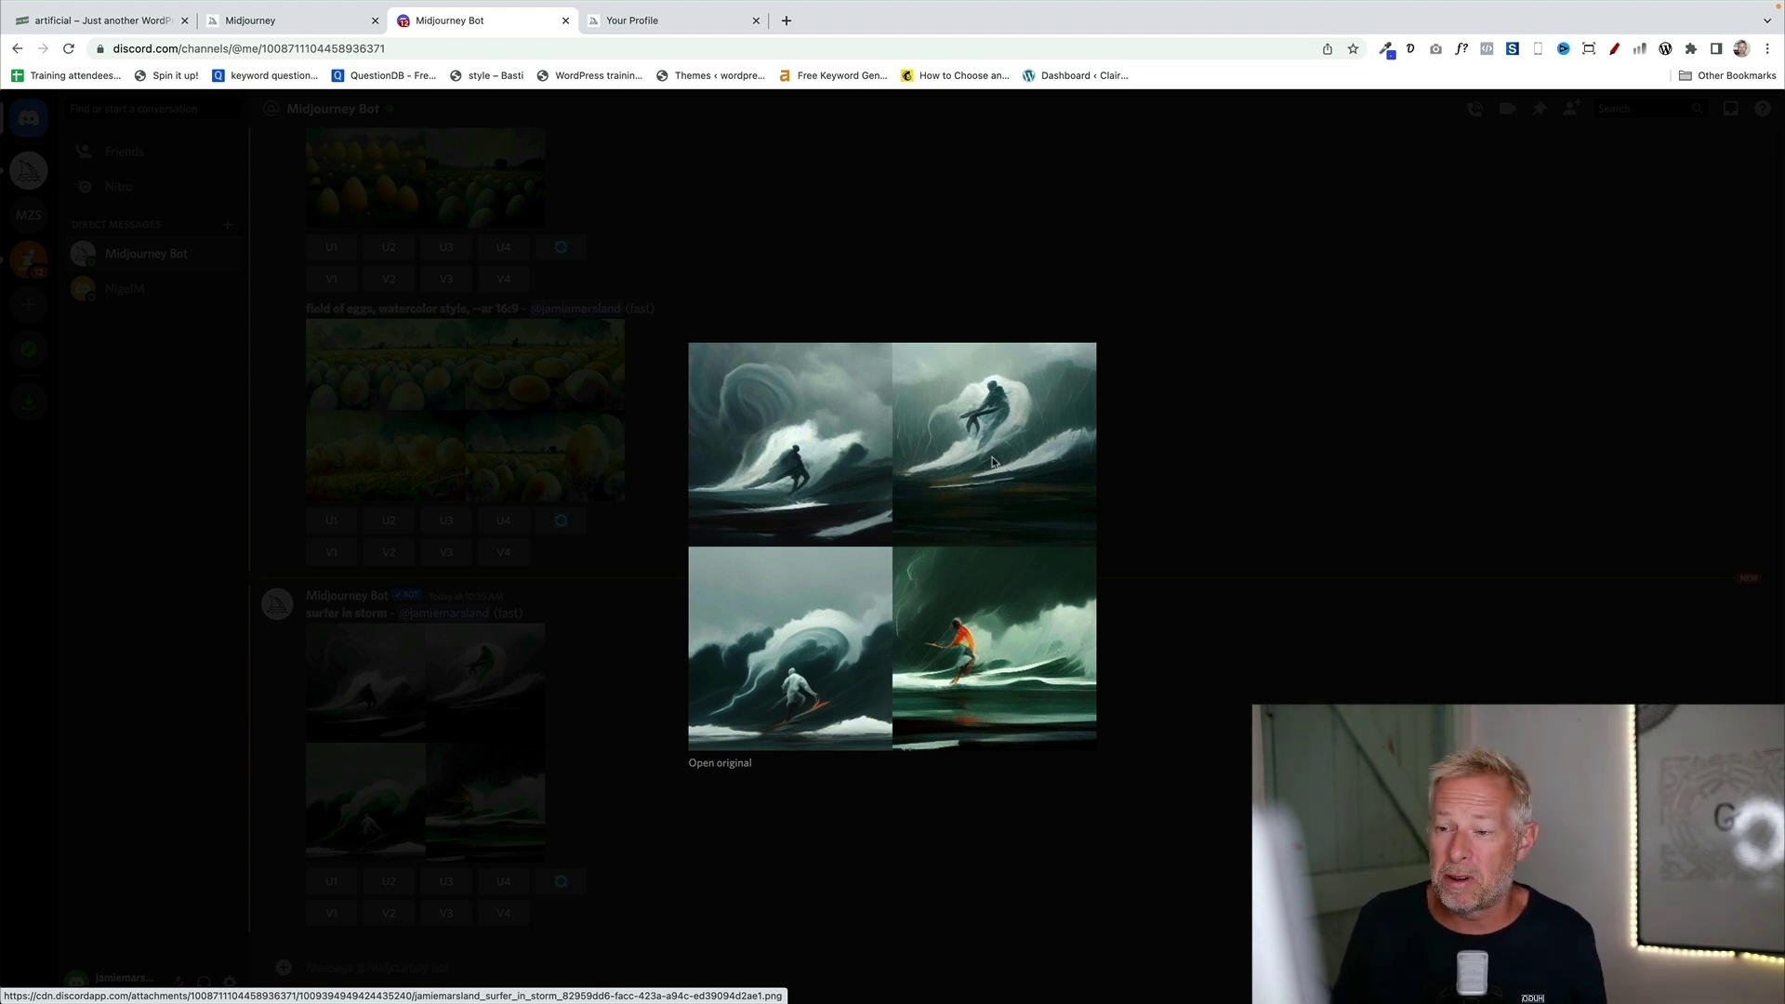
left_click(1018, 791)
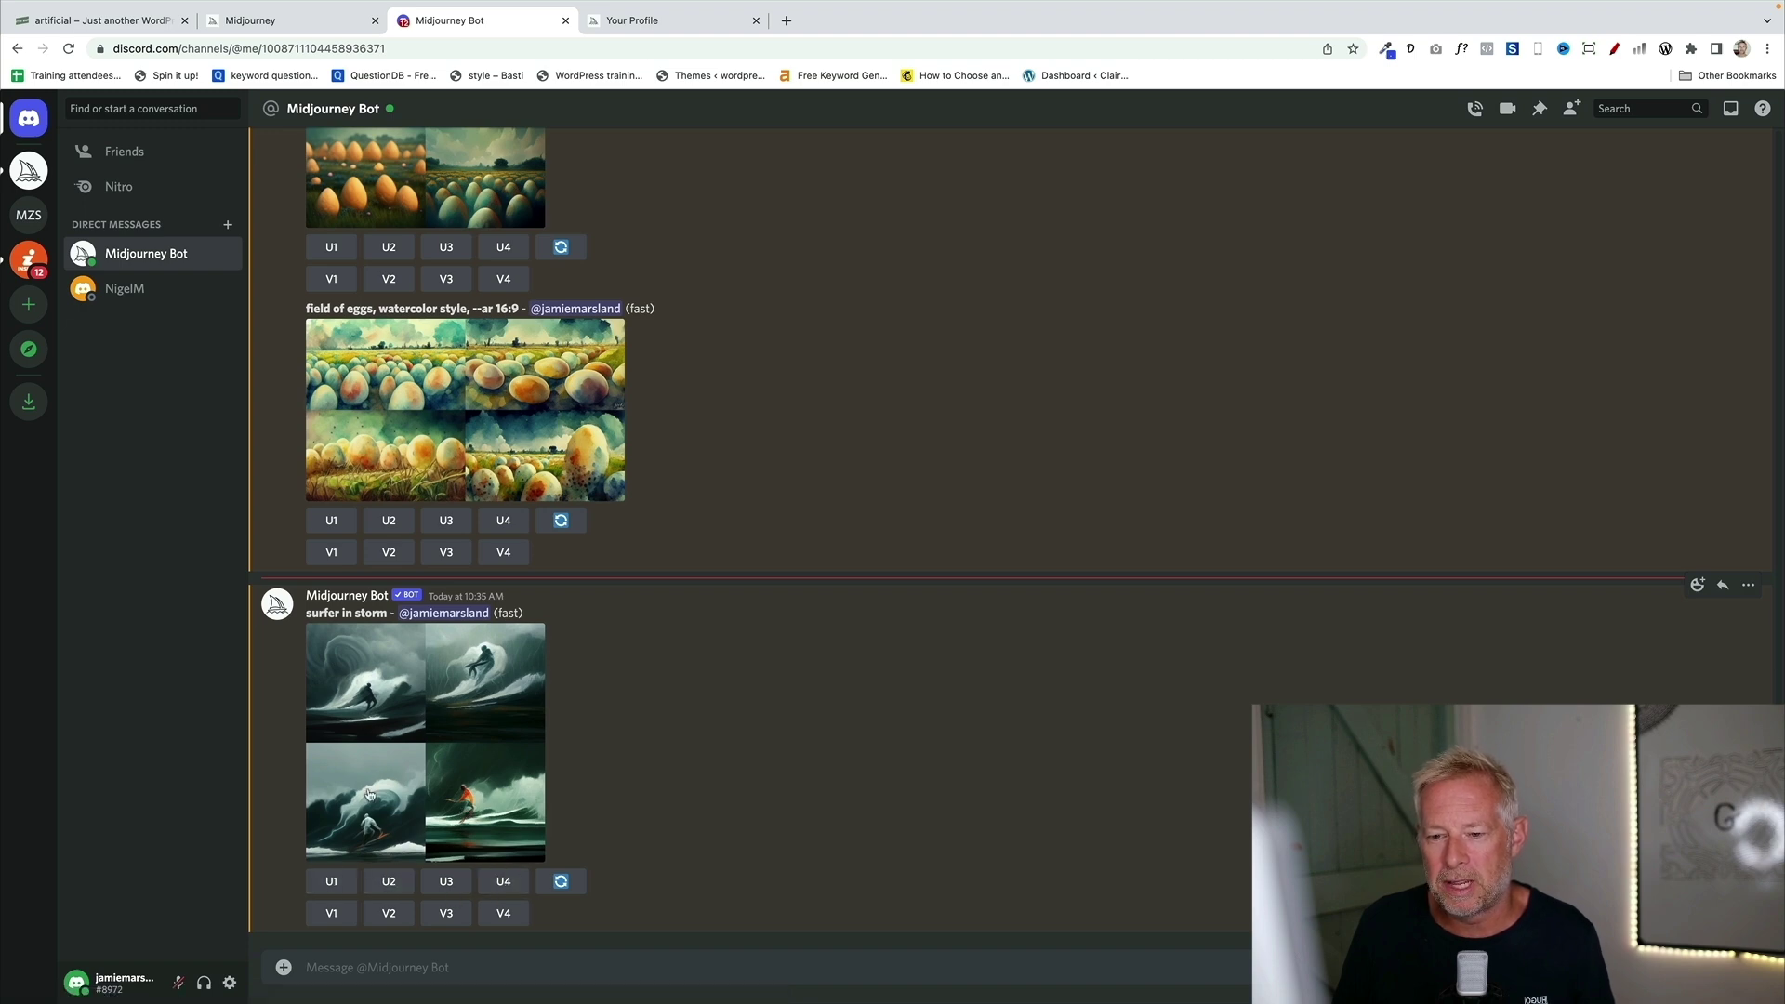
left_click(331, 880)
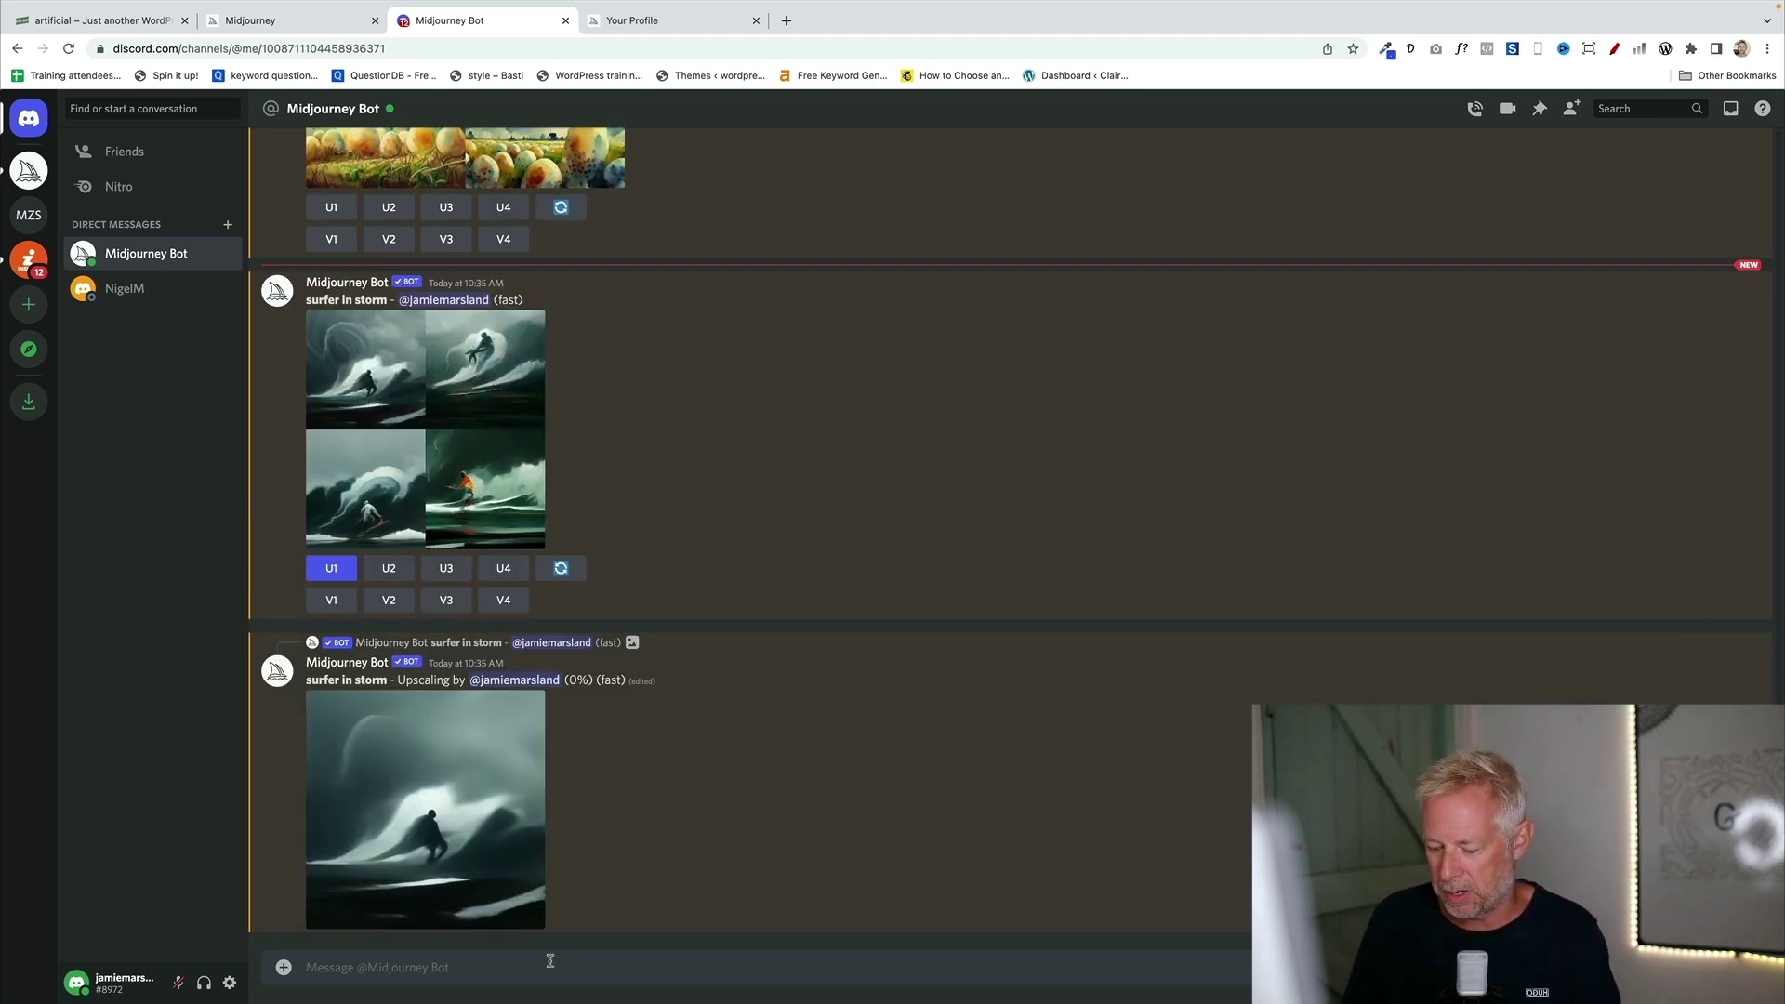
Submit the /imagine prompt 'surfer in tornado, --ar 16:9' to the Midjourney bot.
type("/imagine")
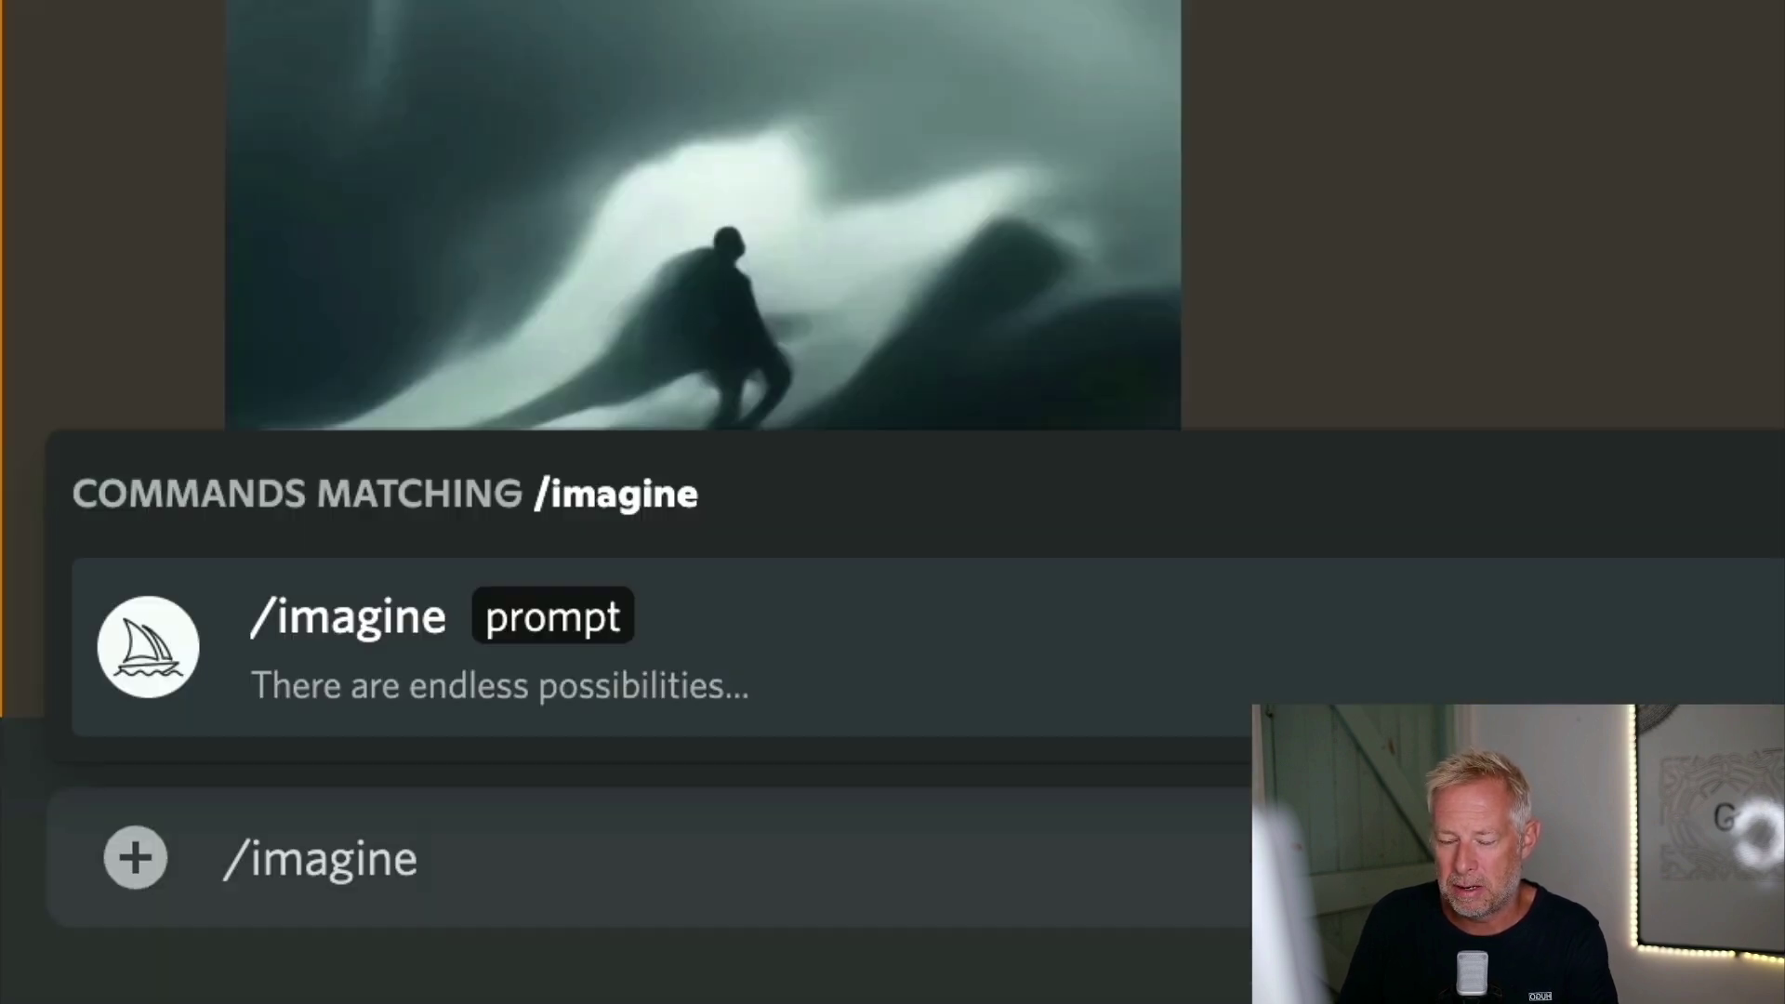
key("Tab")
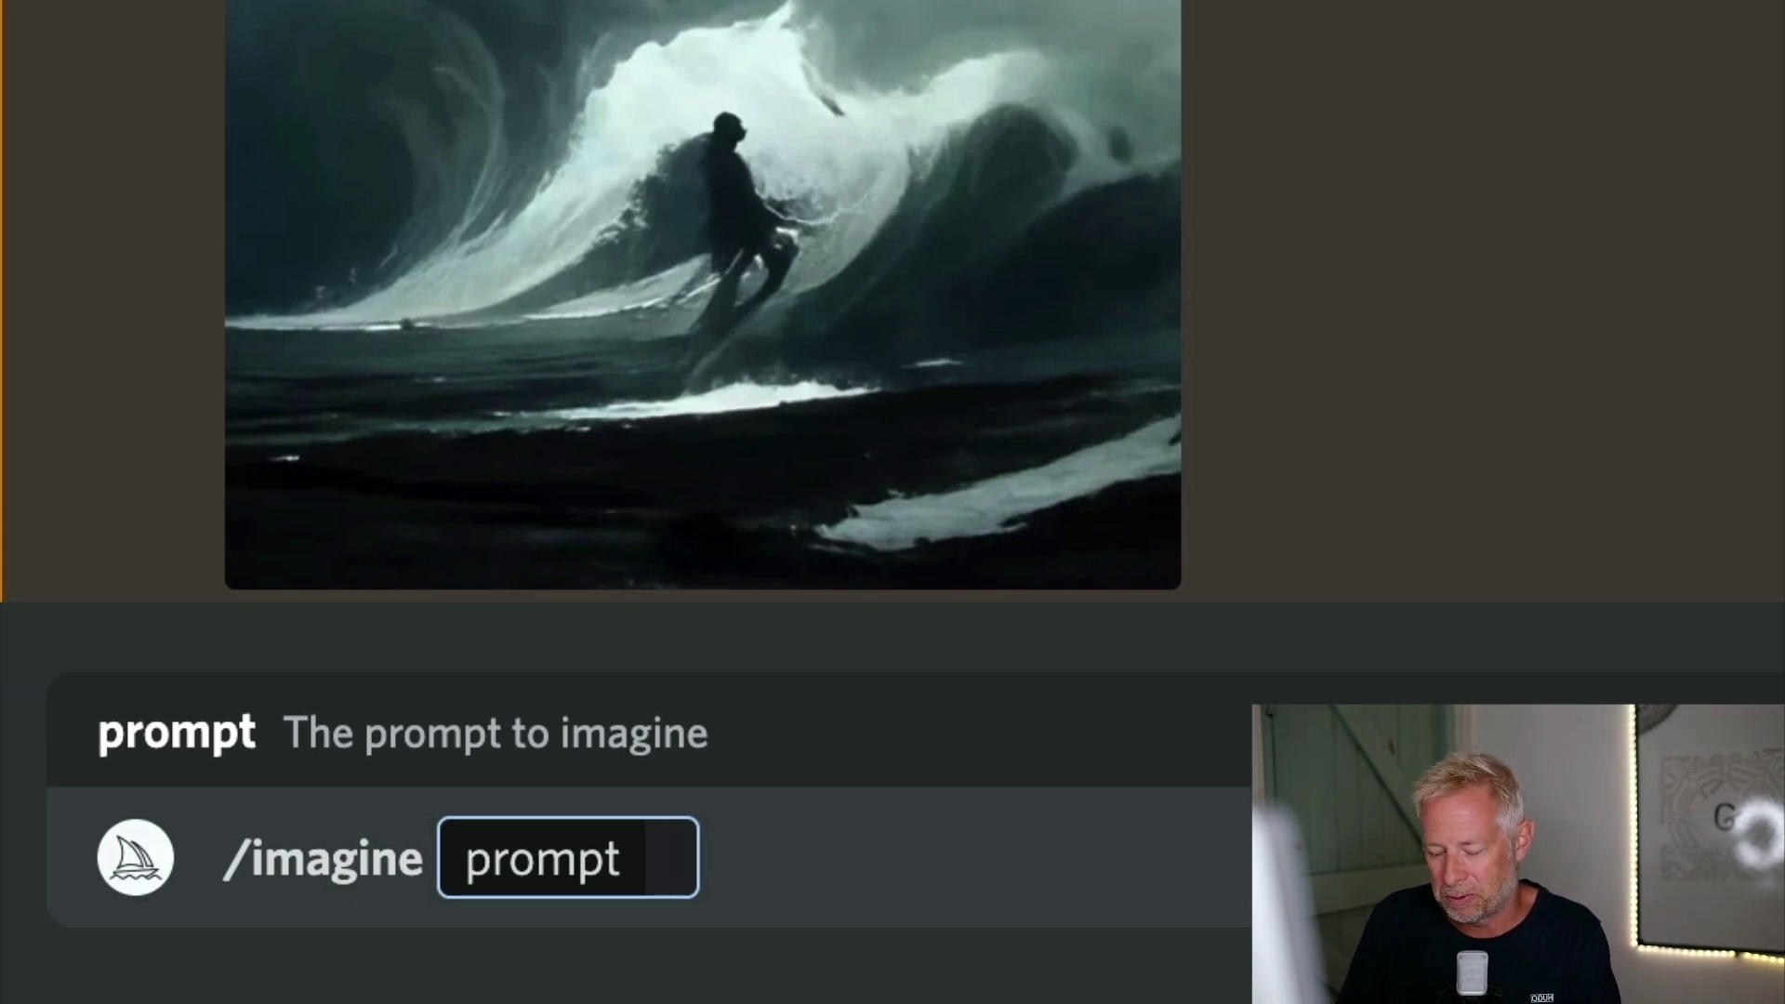
type("surfer")
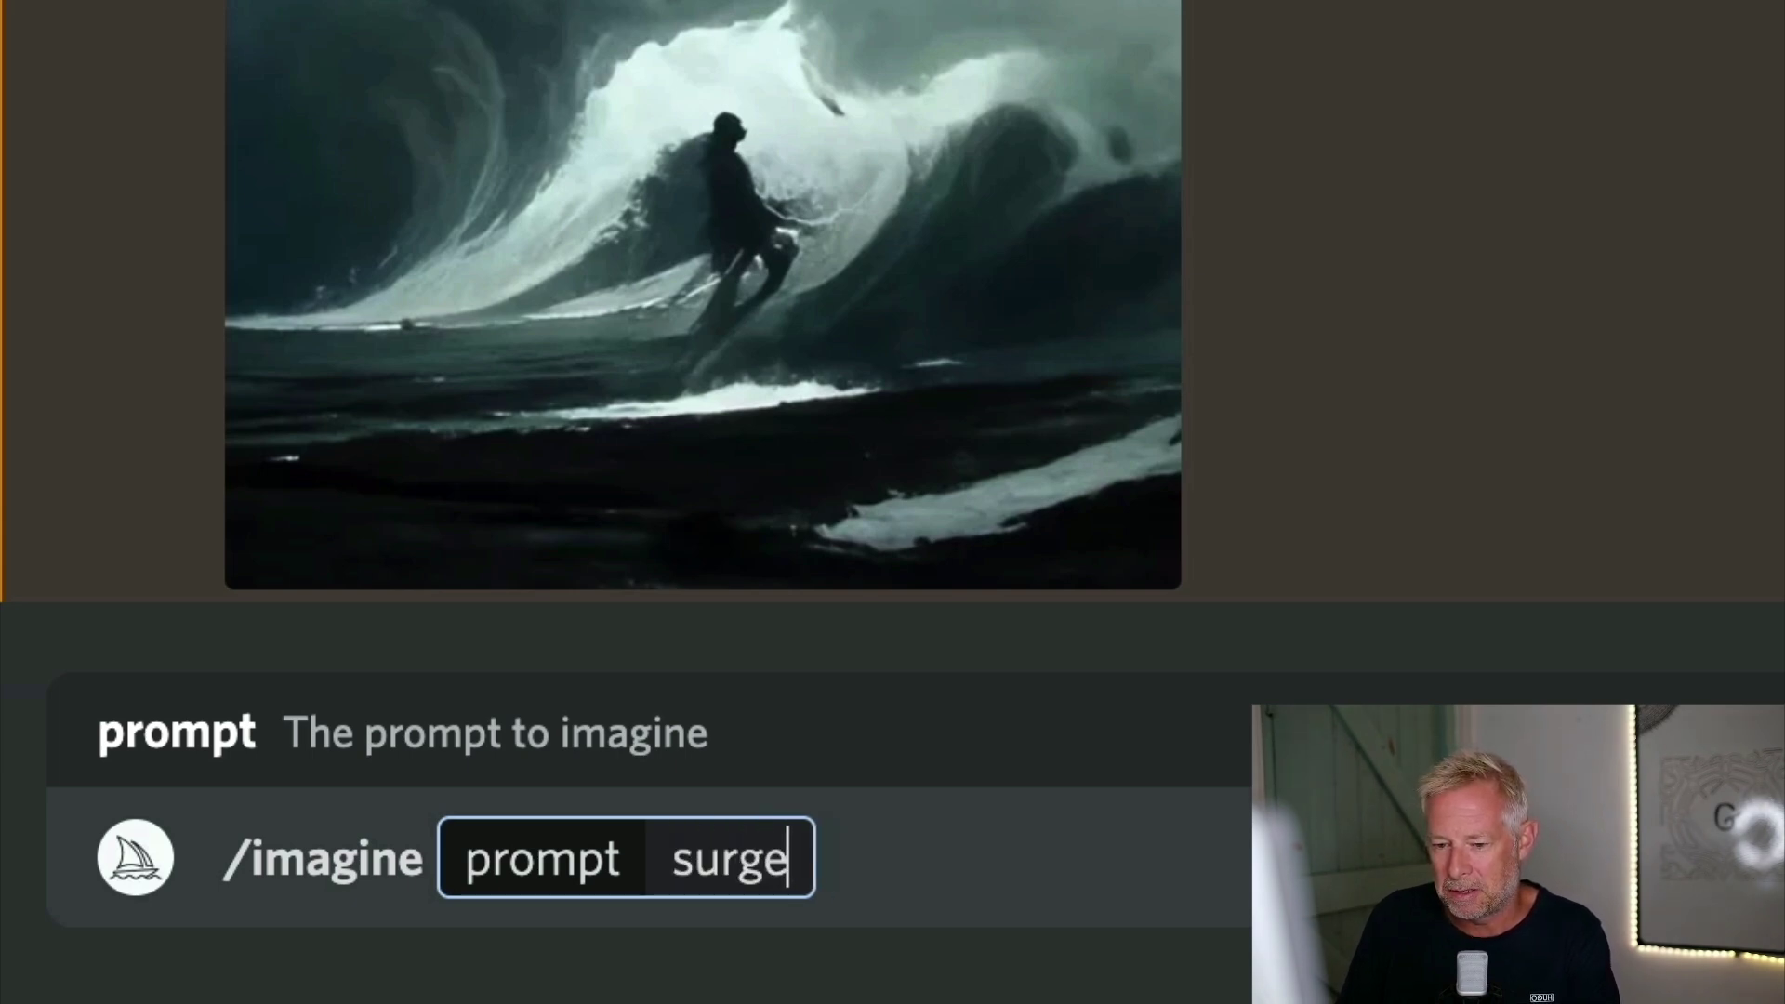
type(" in tornado")
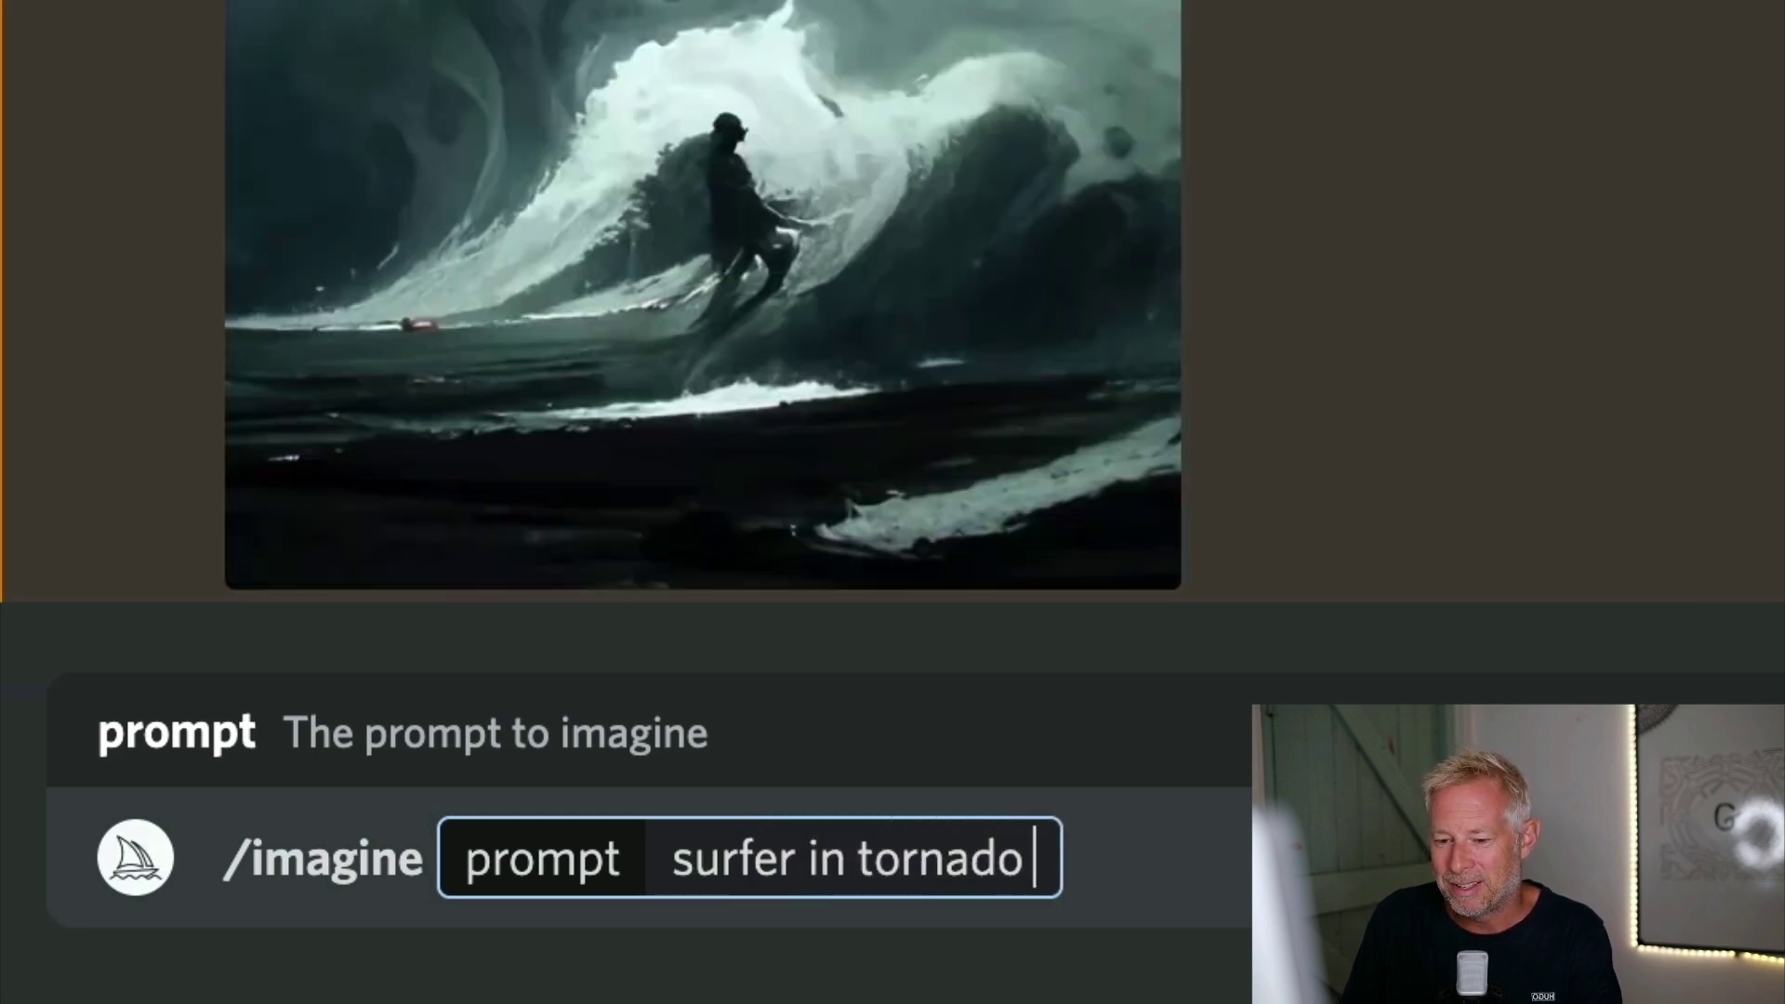
key("BackSpace")
type(",")
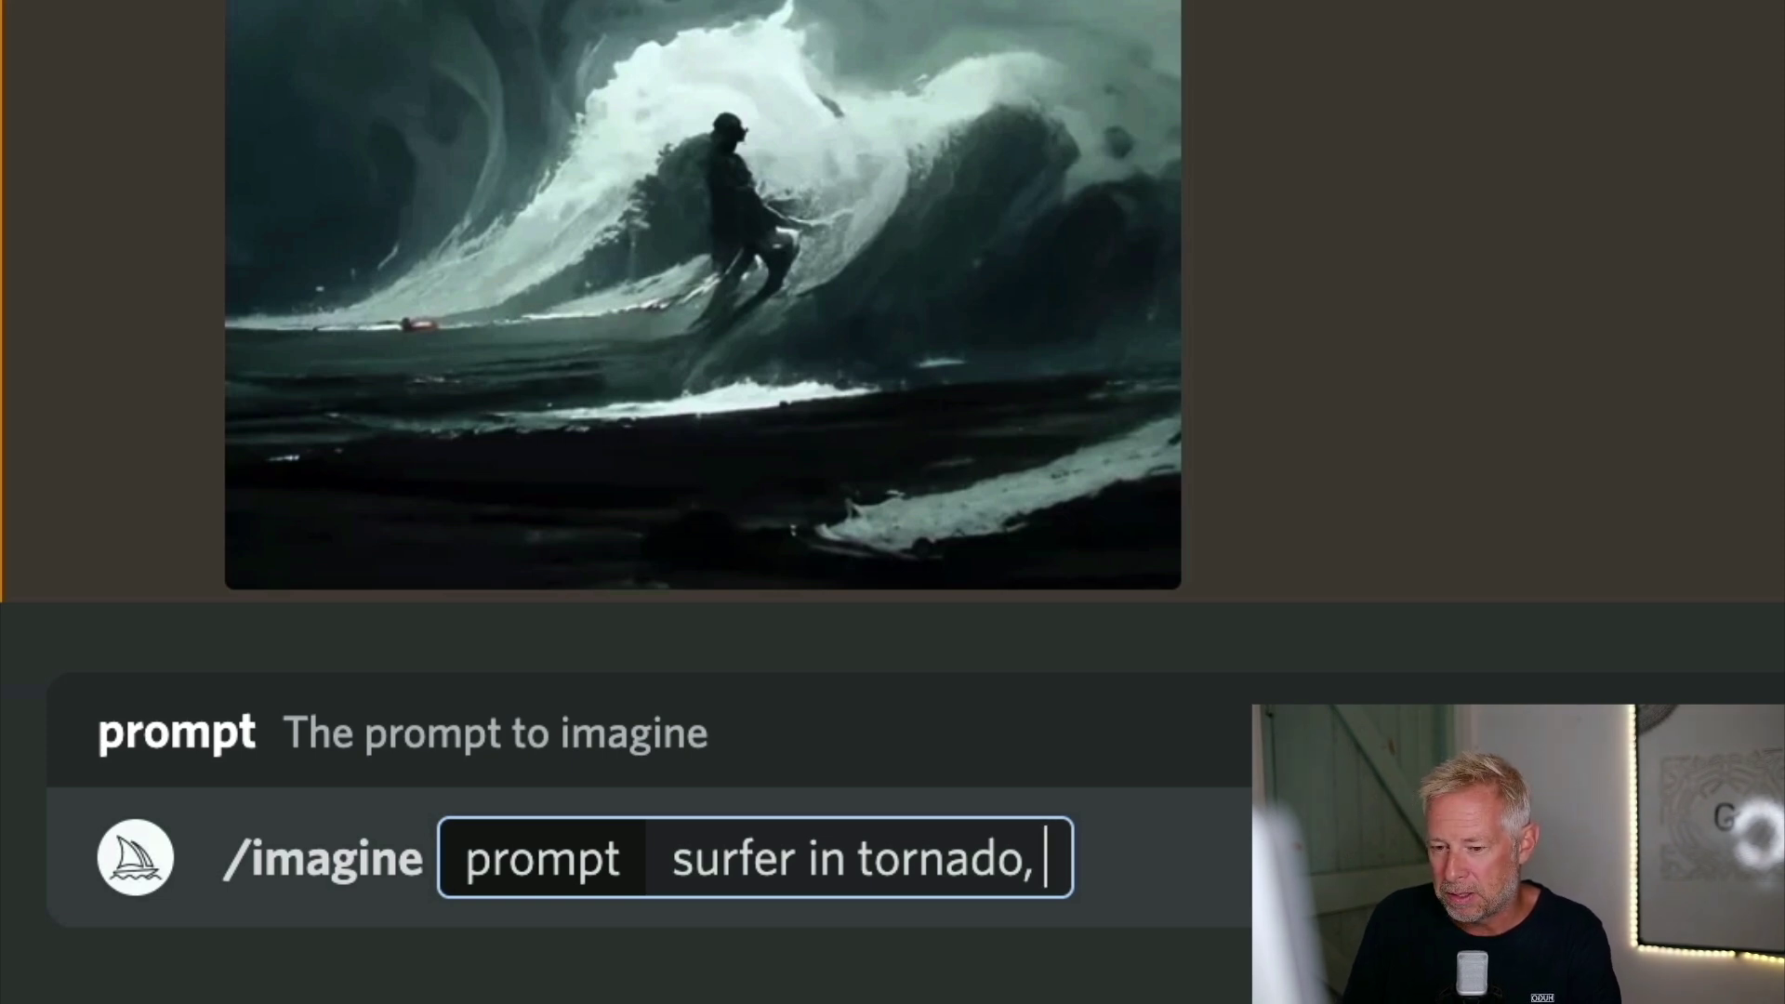
type("--")
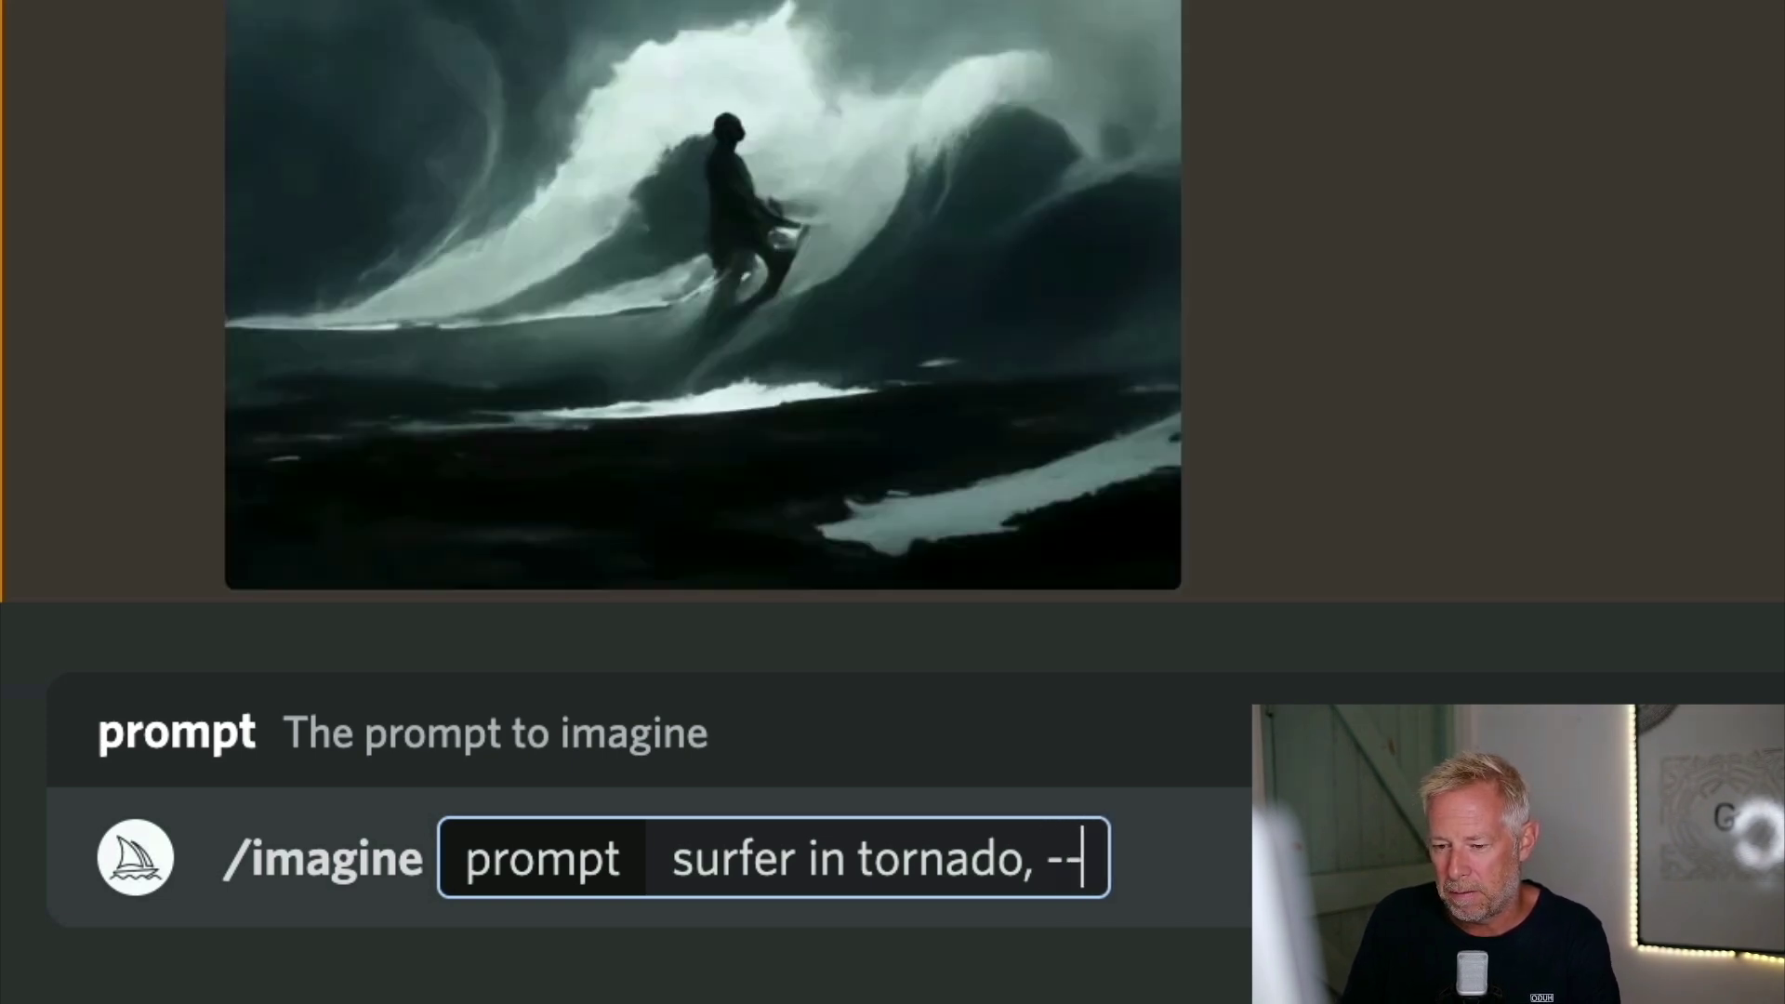
type("ar")
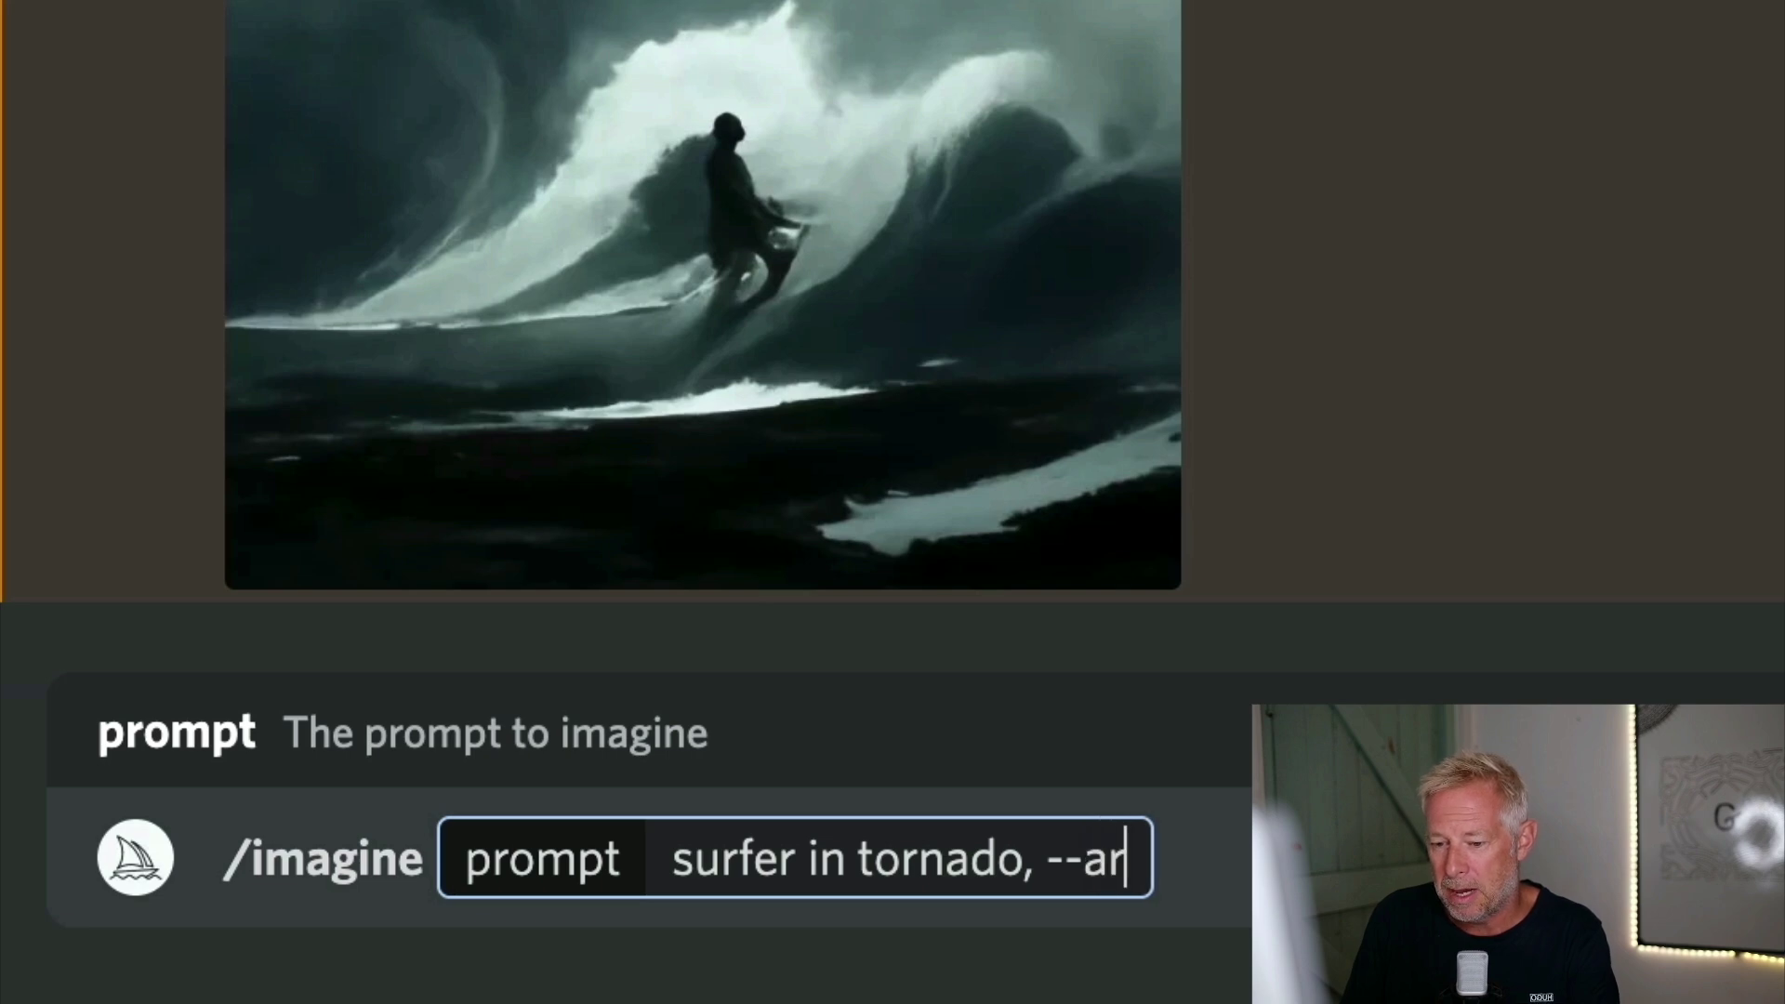
type(" 1")
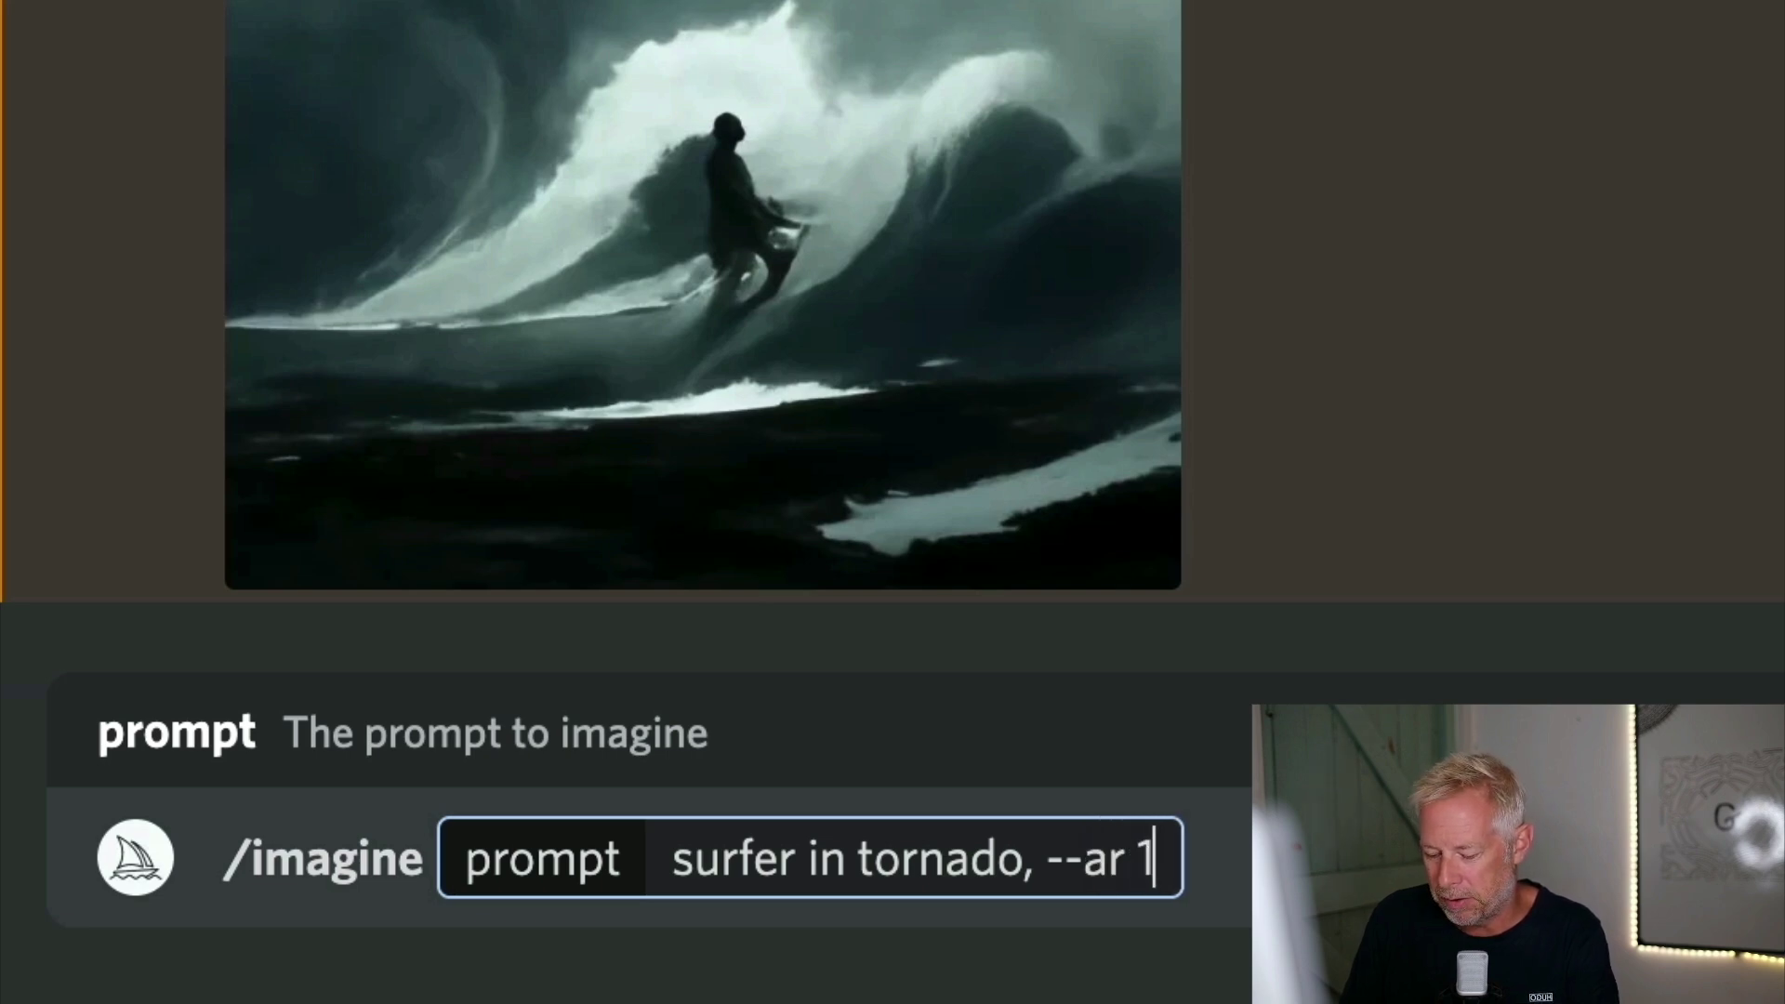
type("6:9")
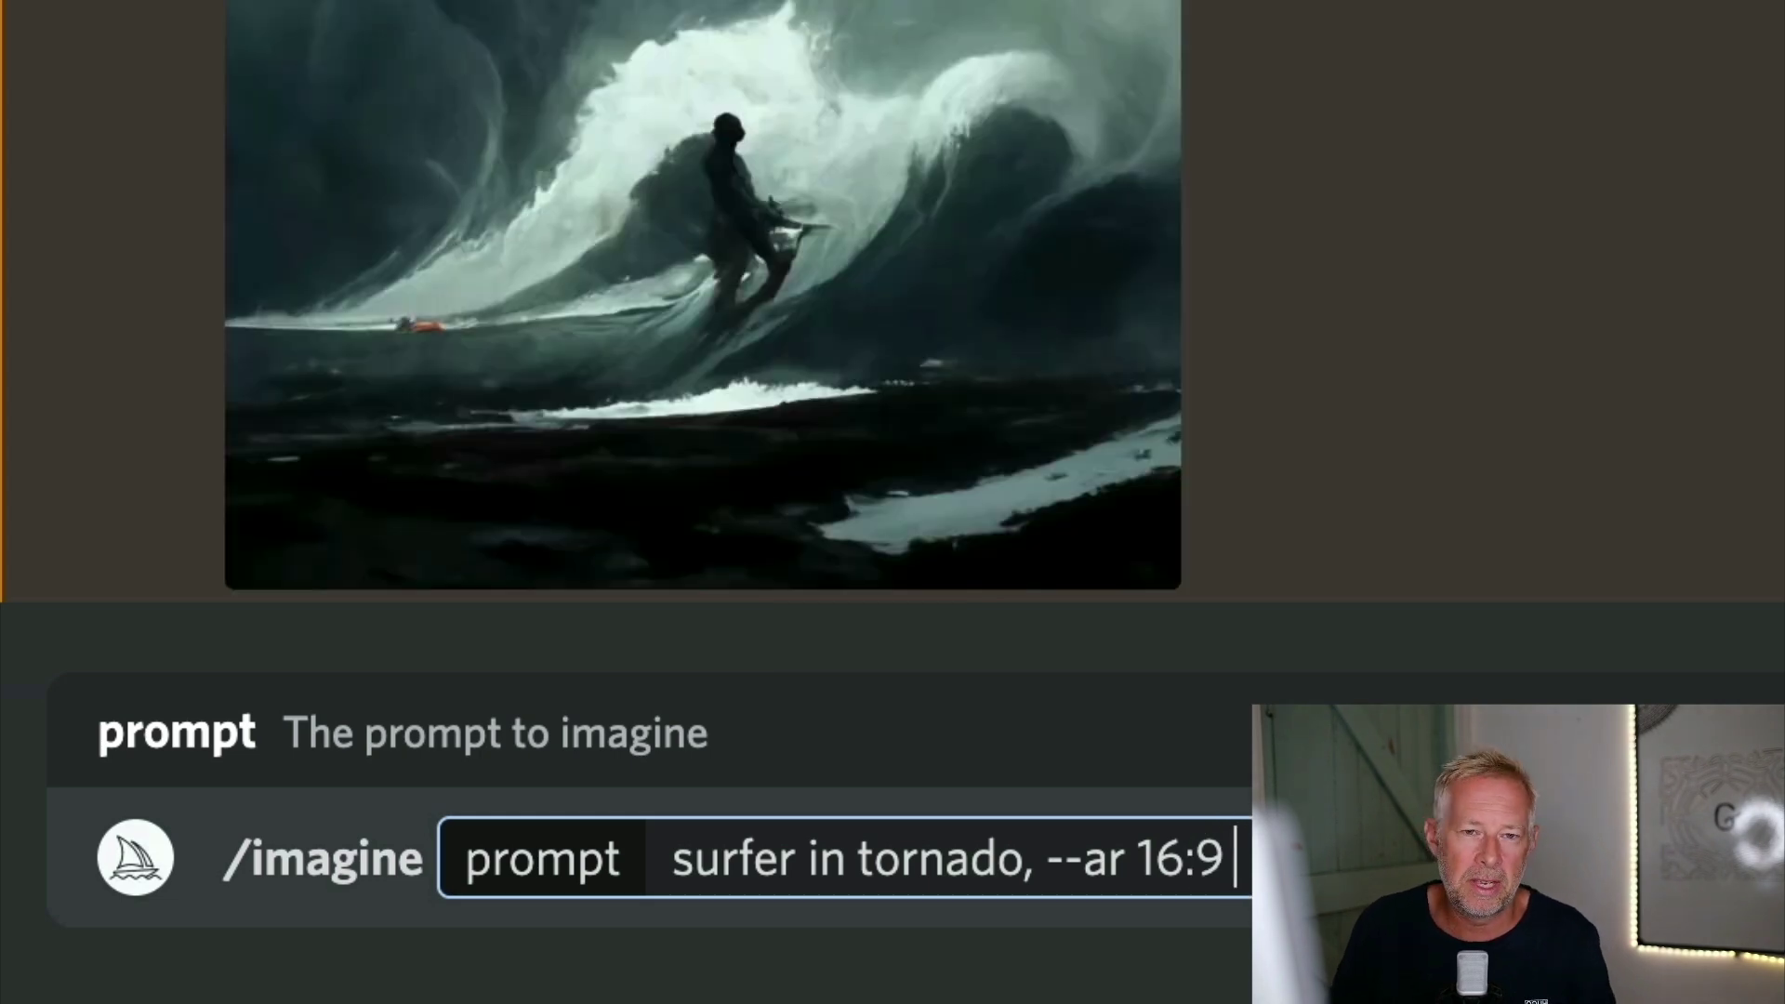
key("Return")
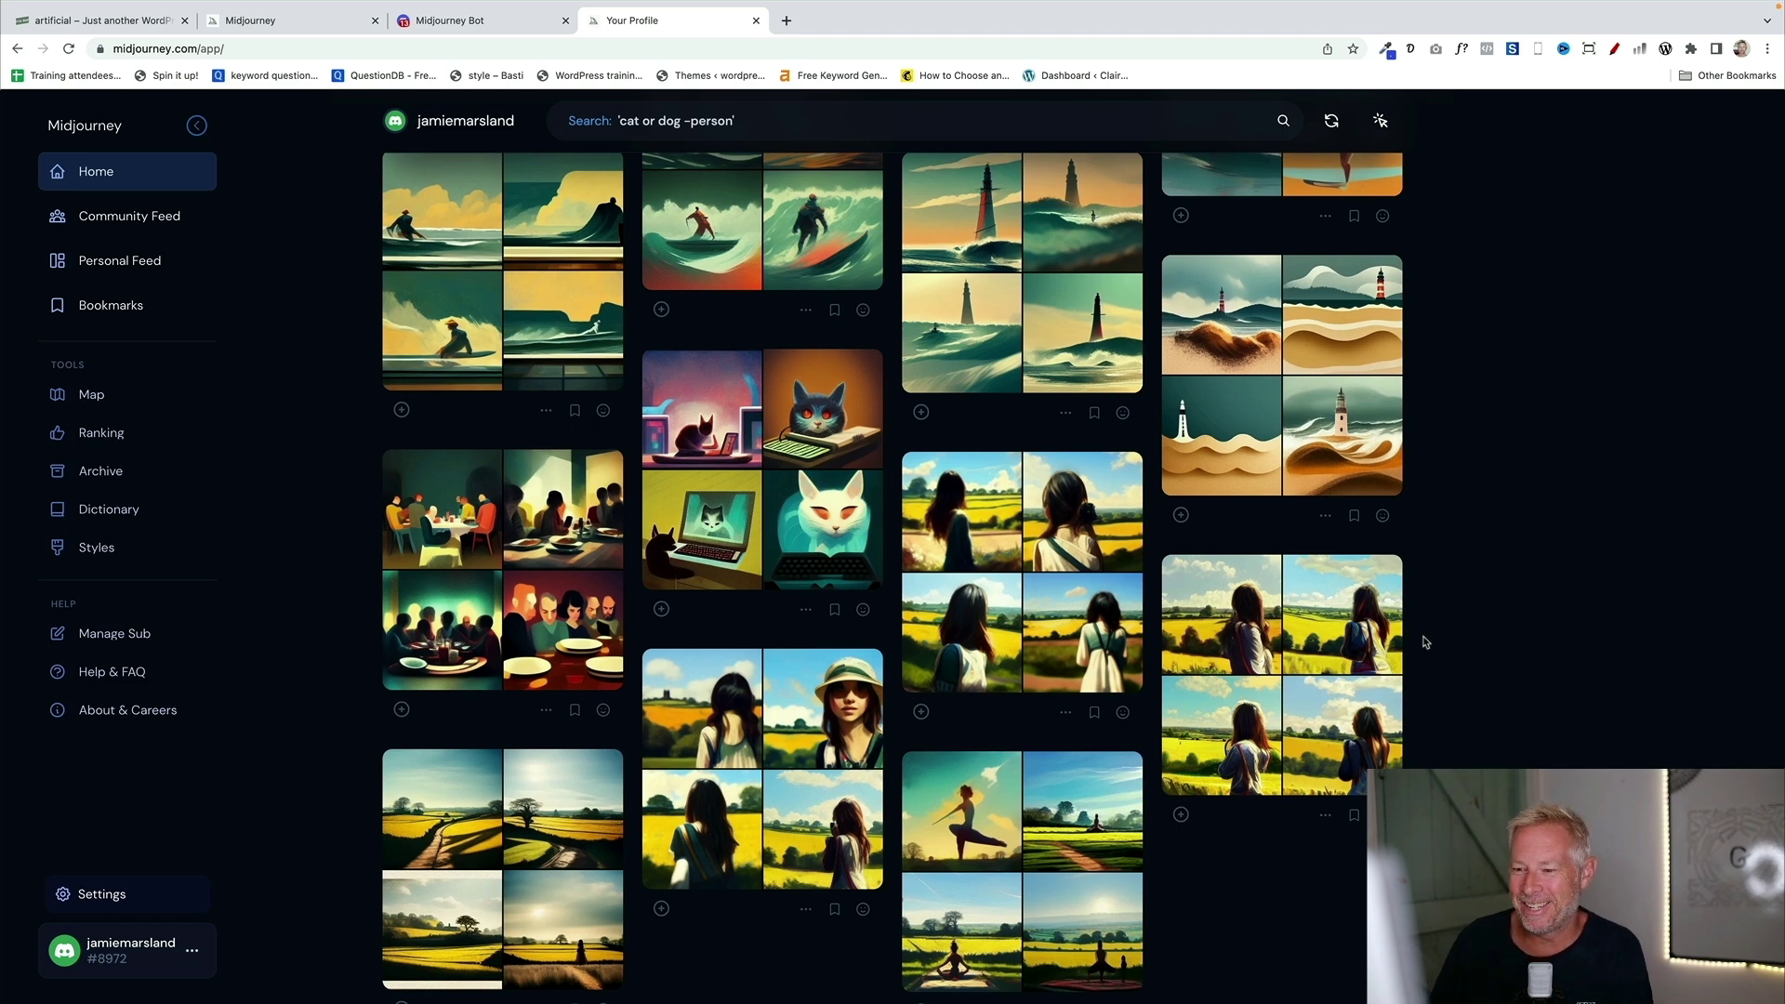
View the girl-in-a-hat, countryside and cat-typing-on-computer generations enlarged.
left_click(821, 743)
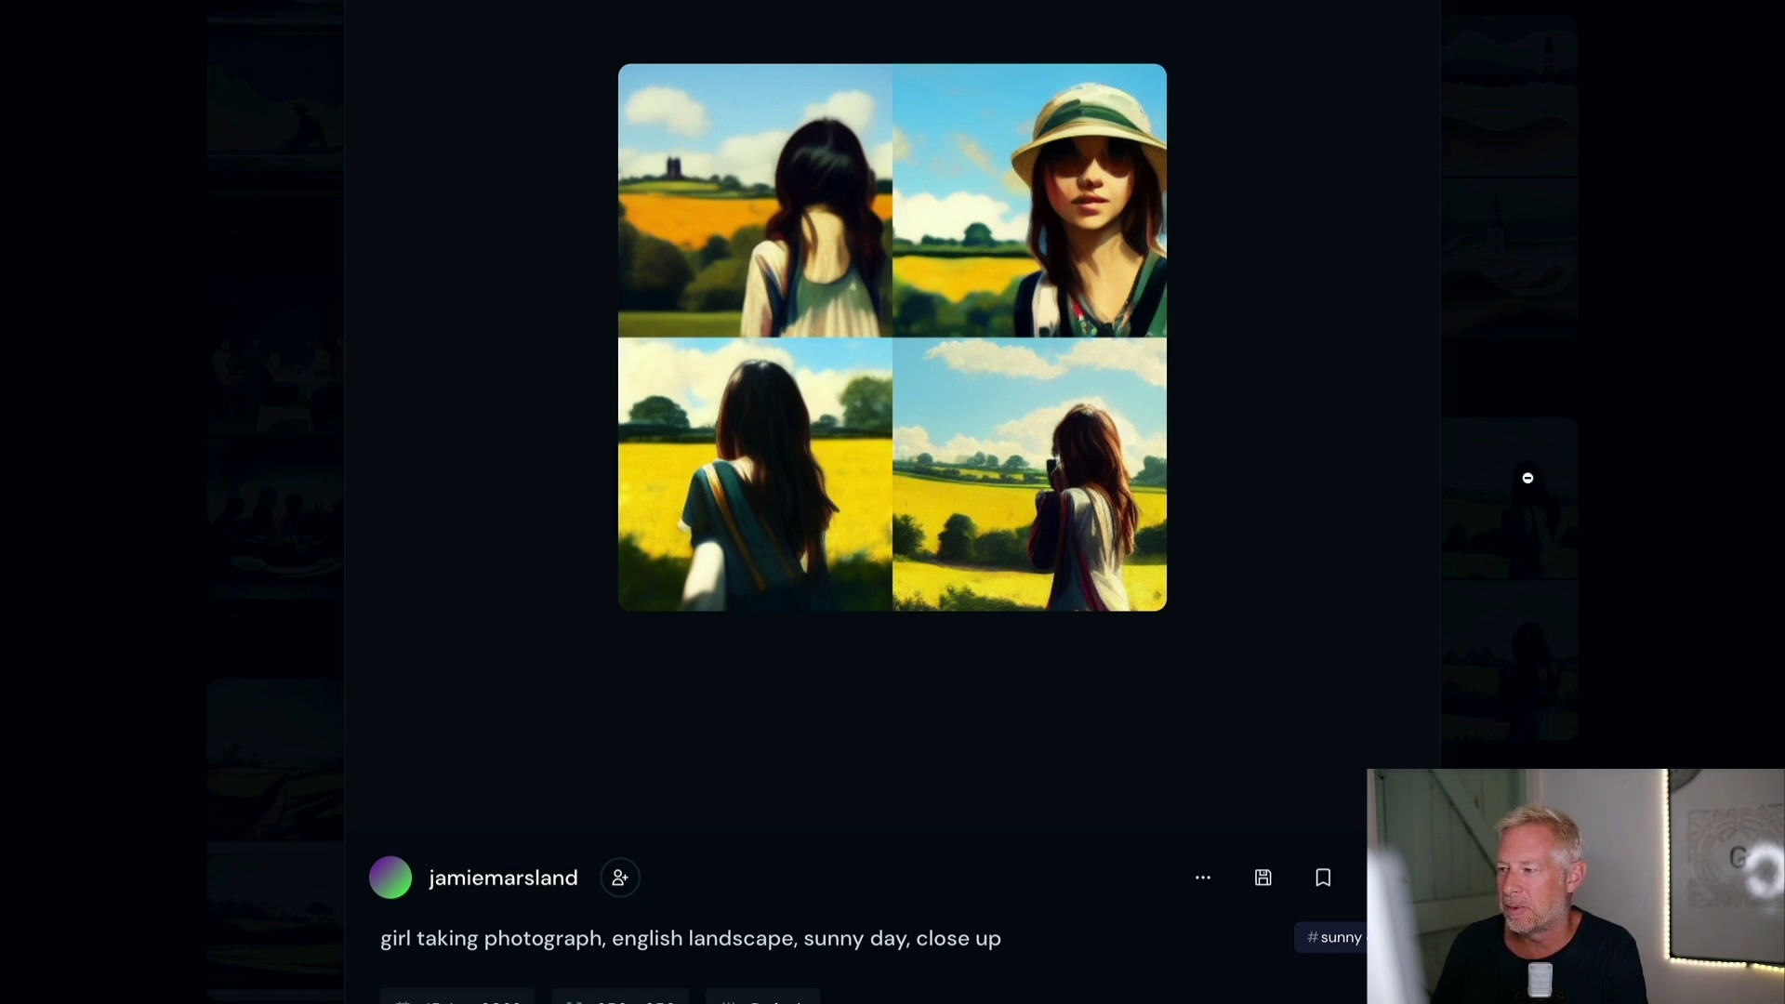
key("Right")
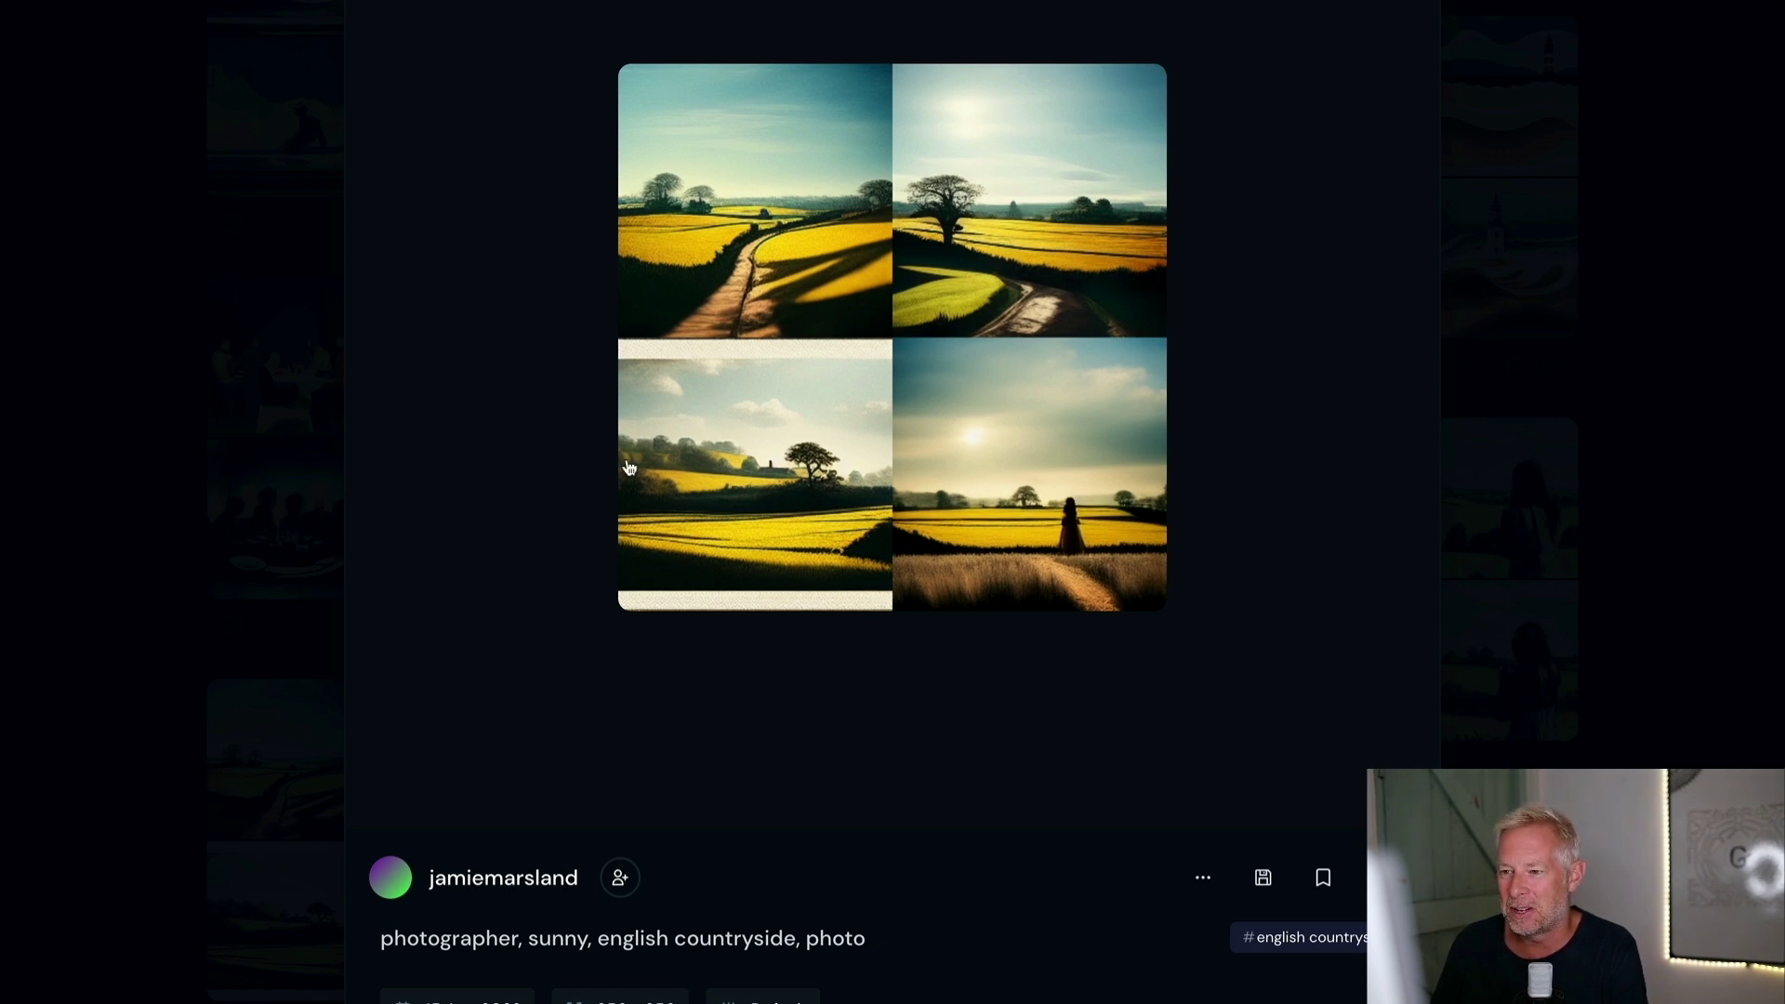
key("Escape")
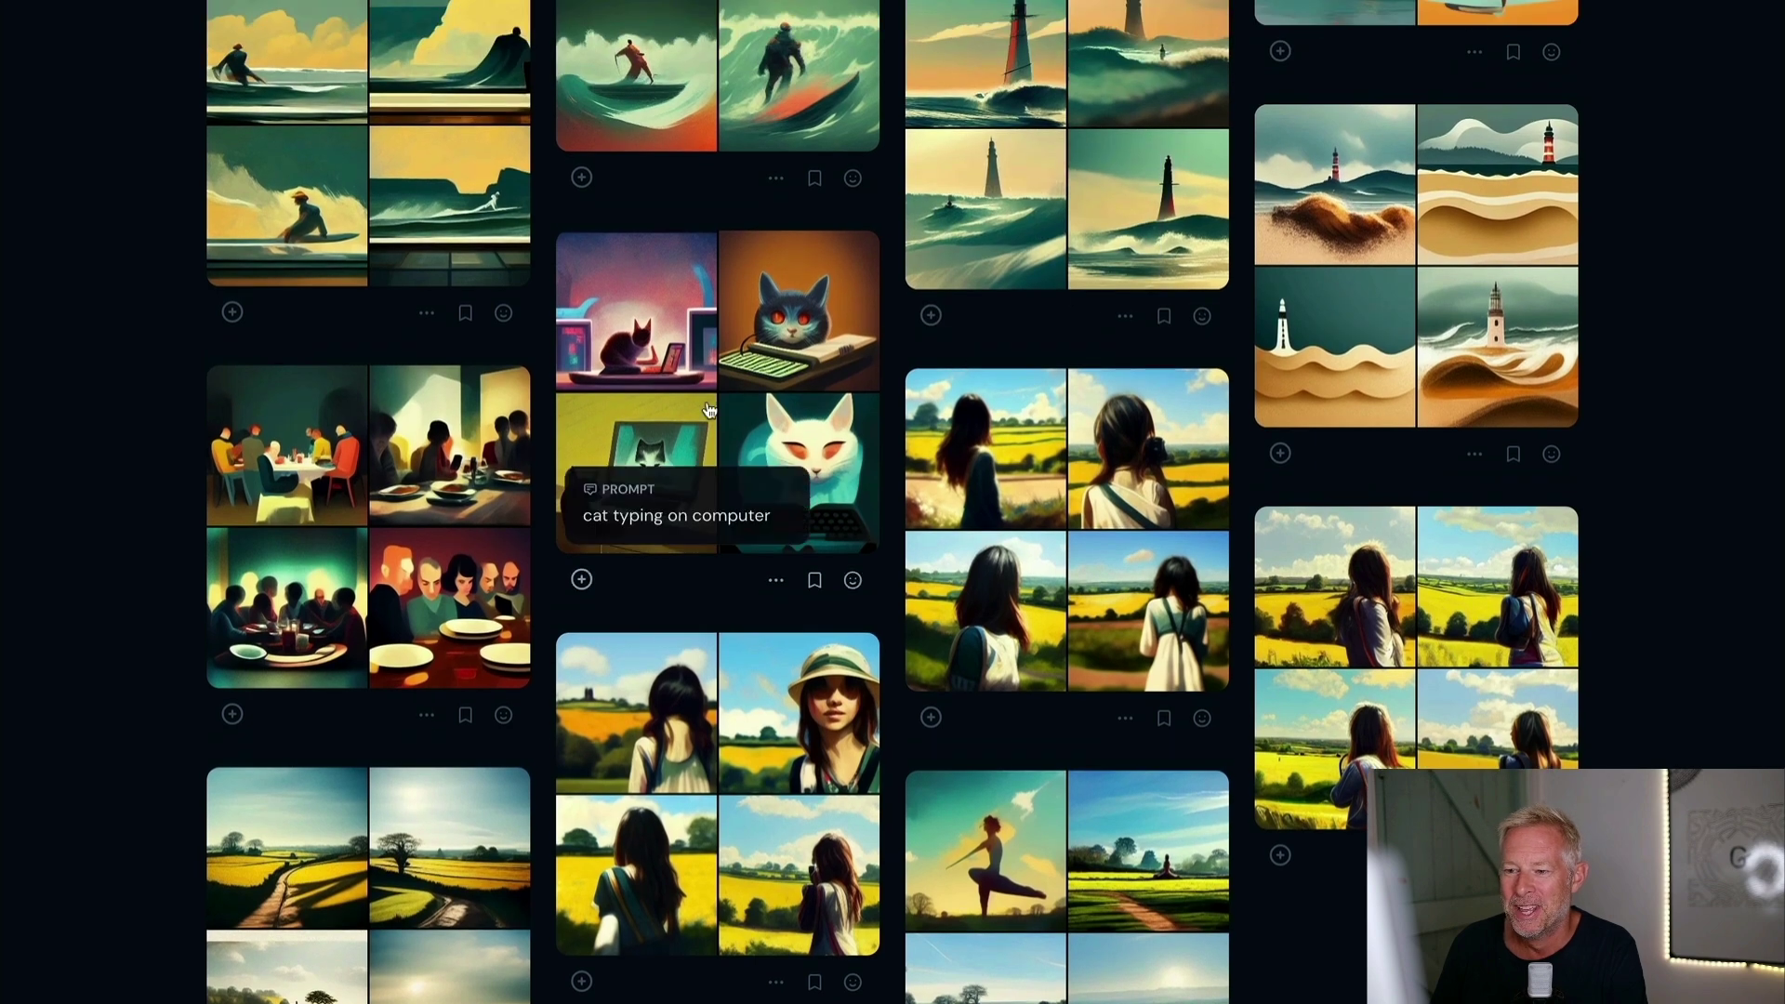
left_click(707, 400)
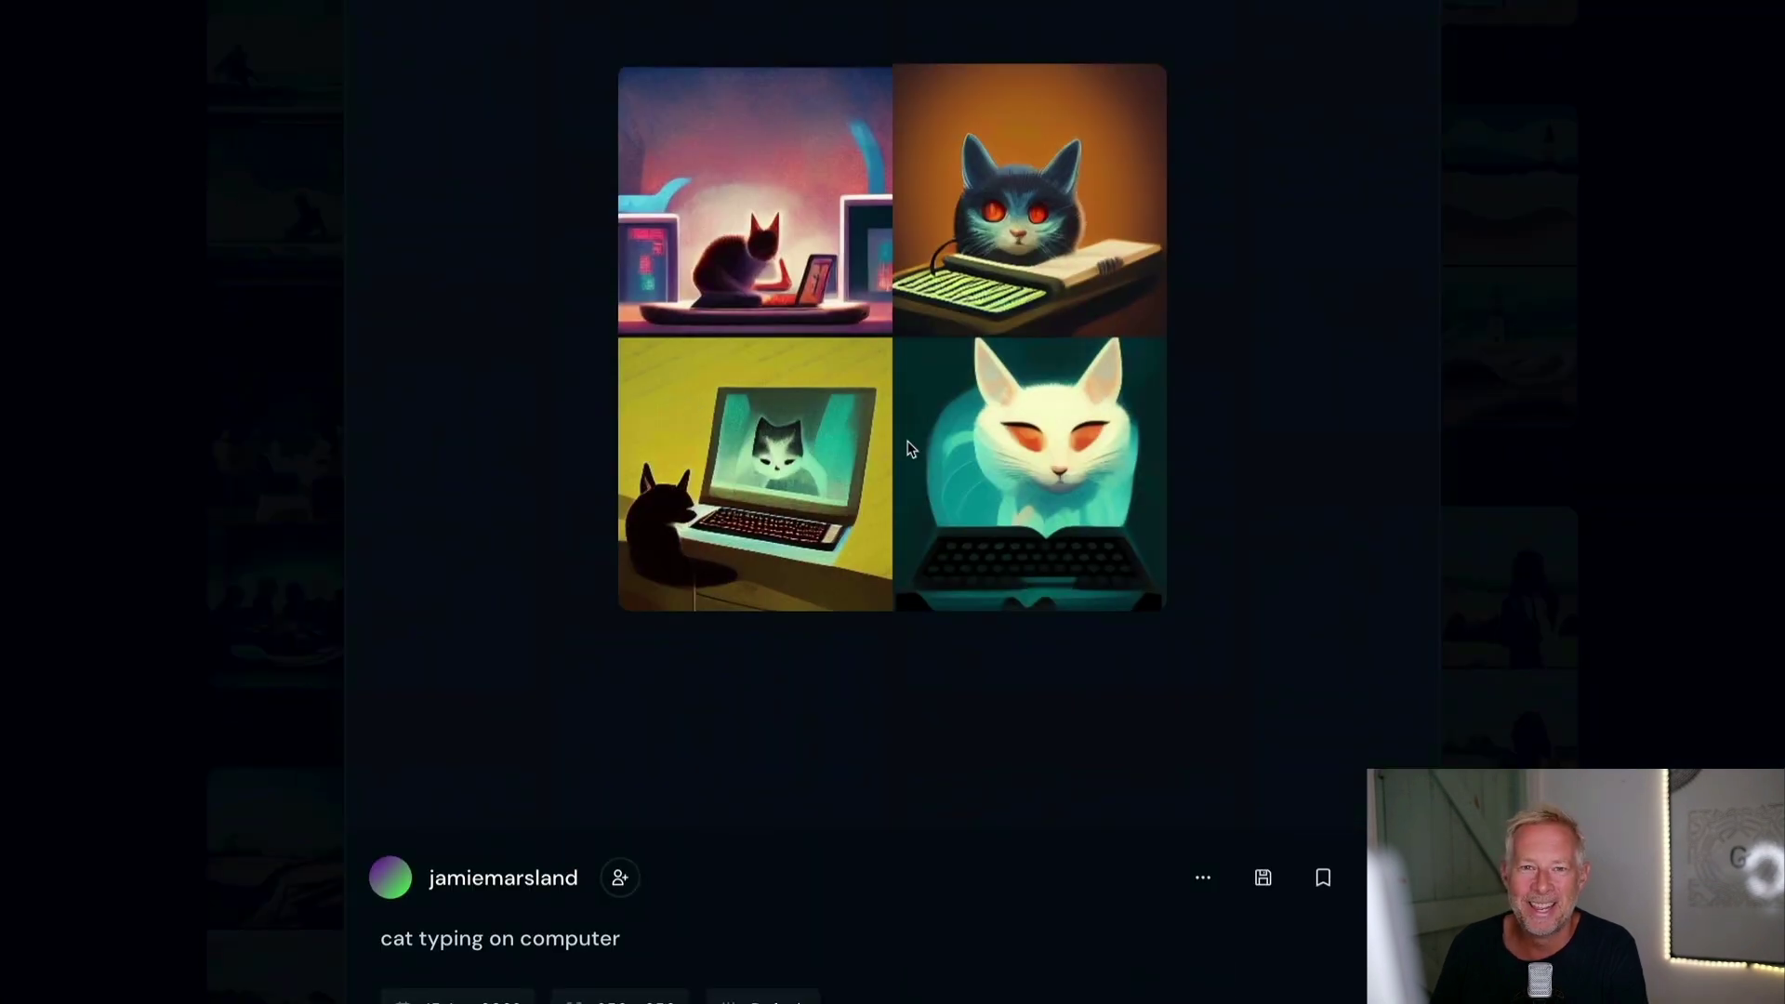
left_click(1556, 616)
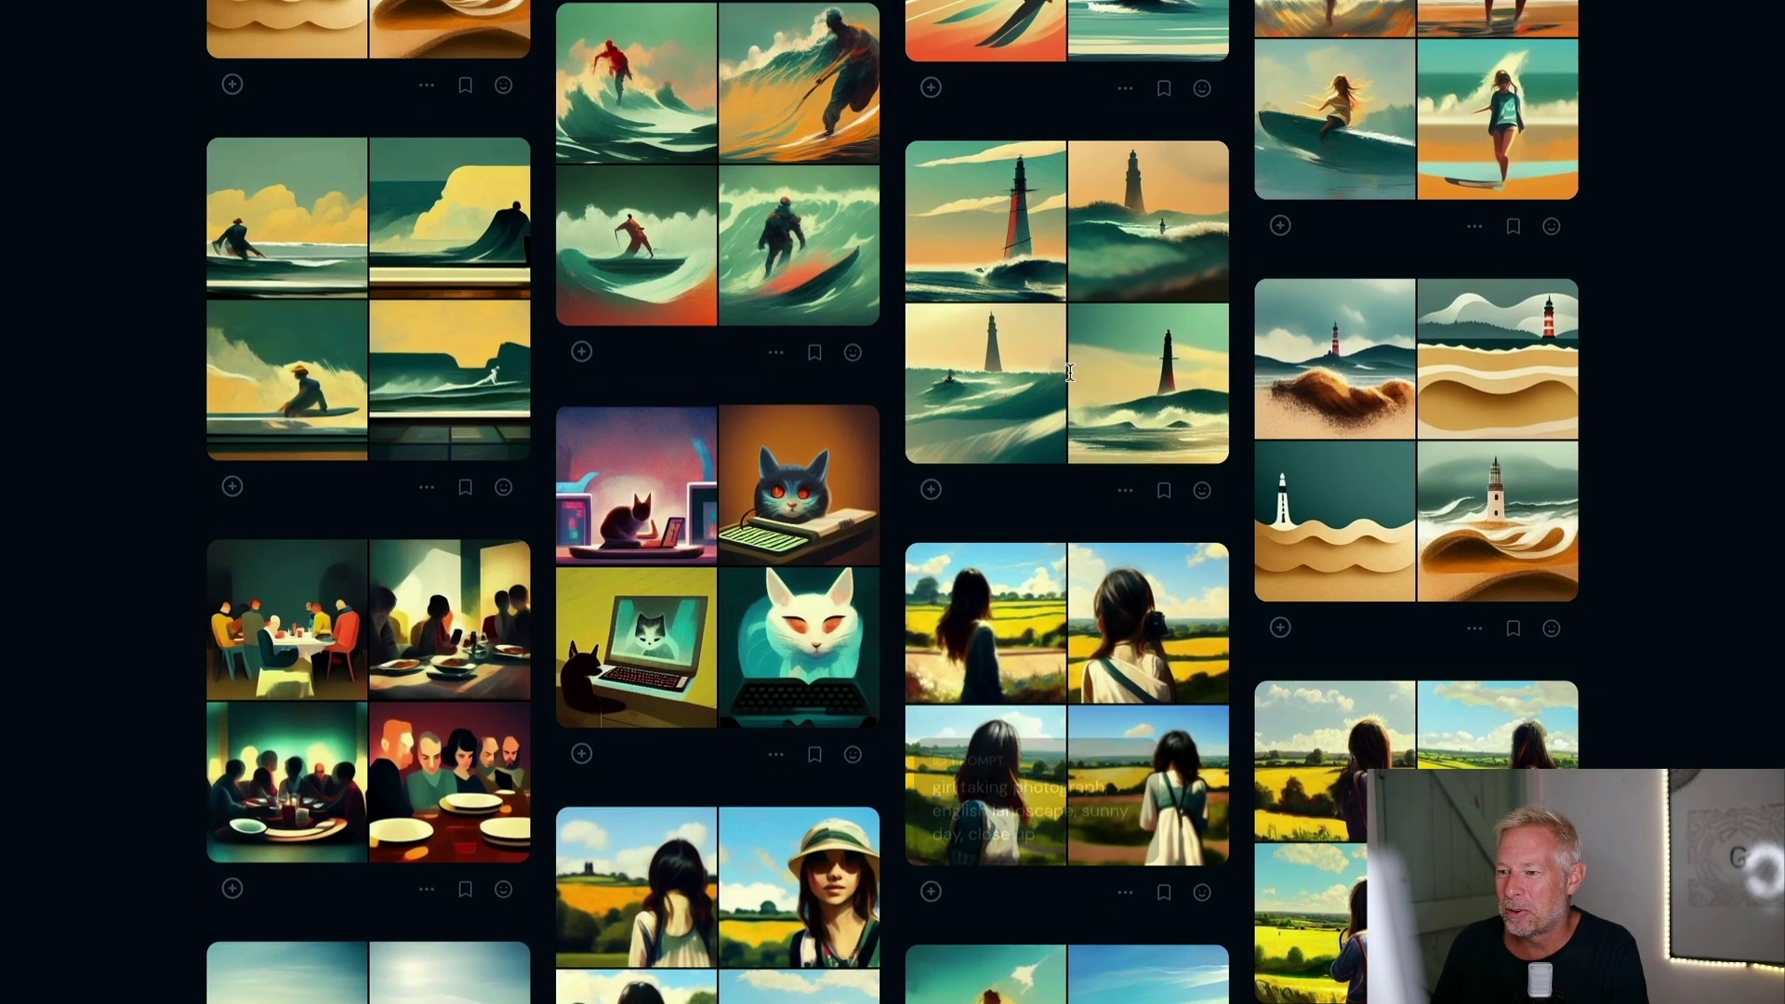
Read the prompts of the surfer-and-lighthouse and Mount Everest climber images, noting the 16:9 ratio.
triple_click(1073, 354)
left_click_drag(1073, 337, 1076, 271)
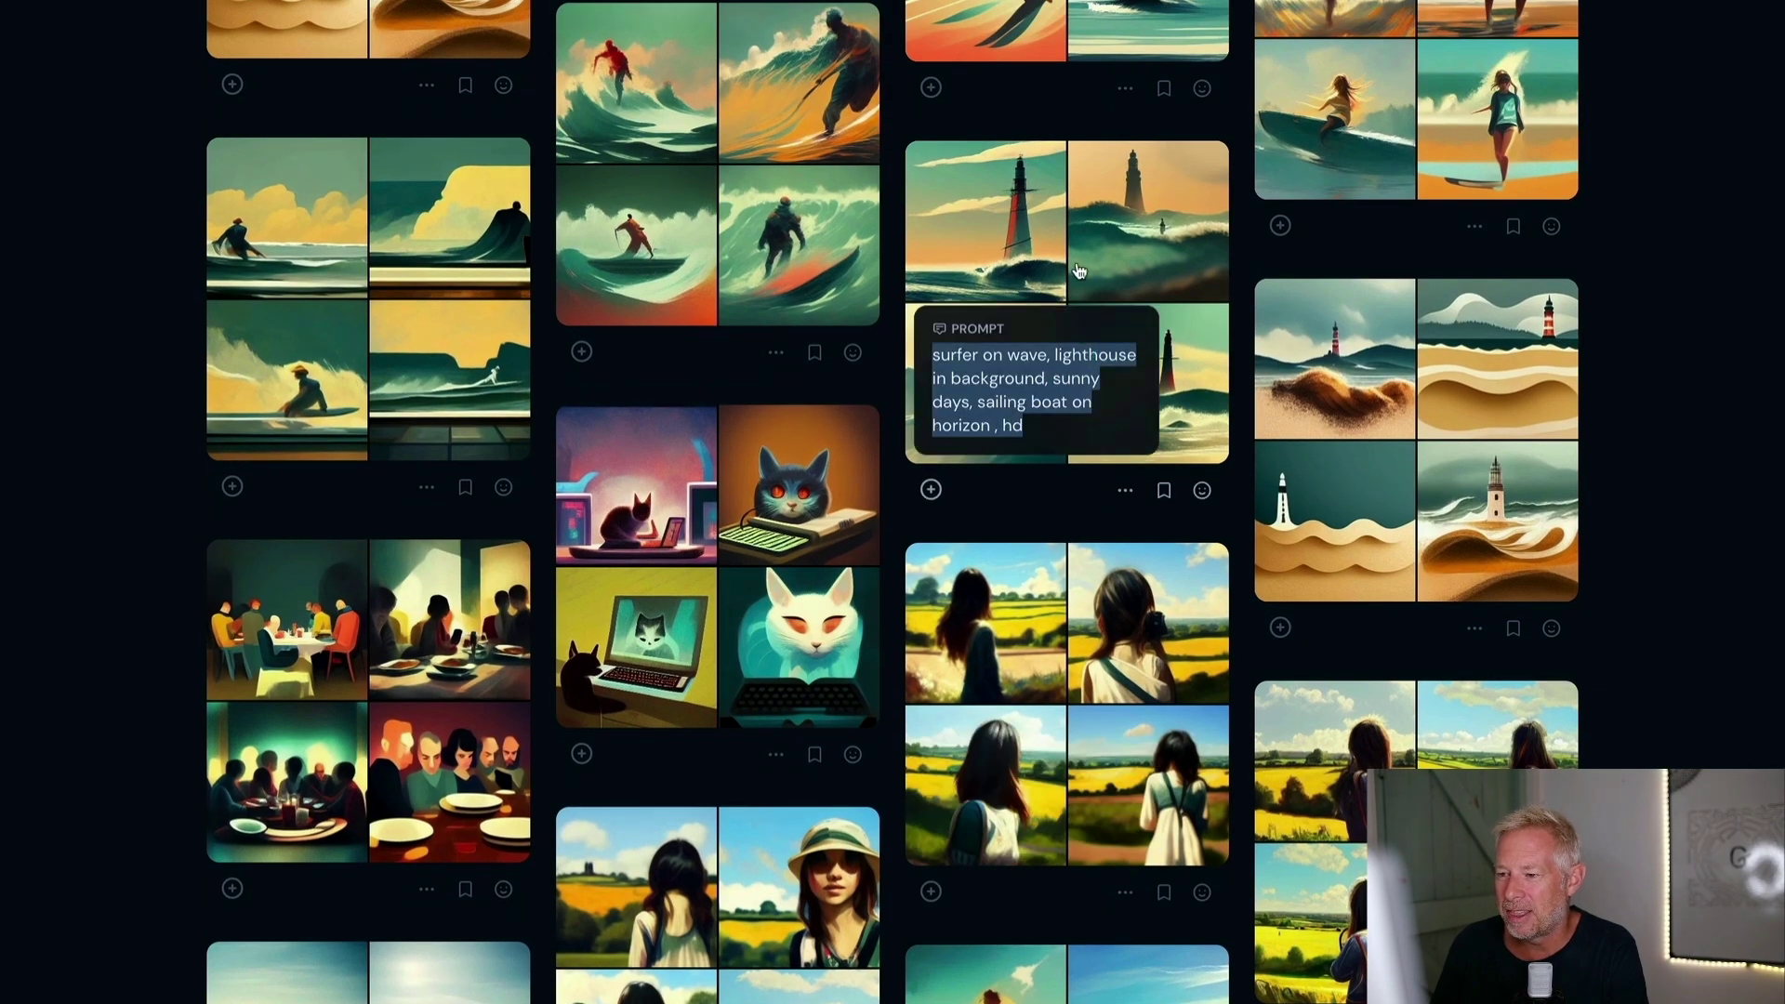
left_click(1076, 271)
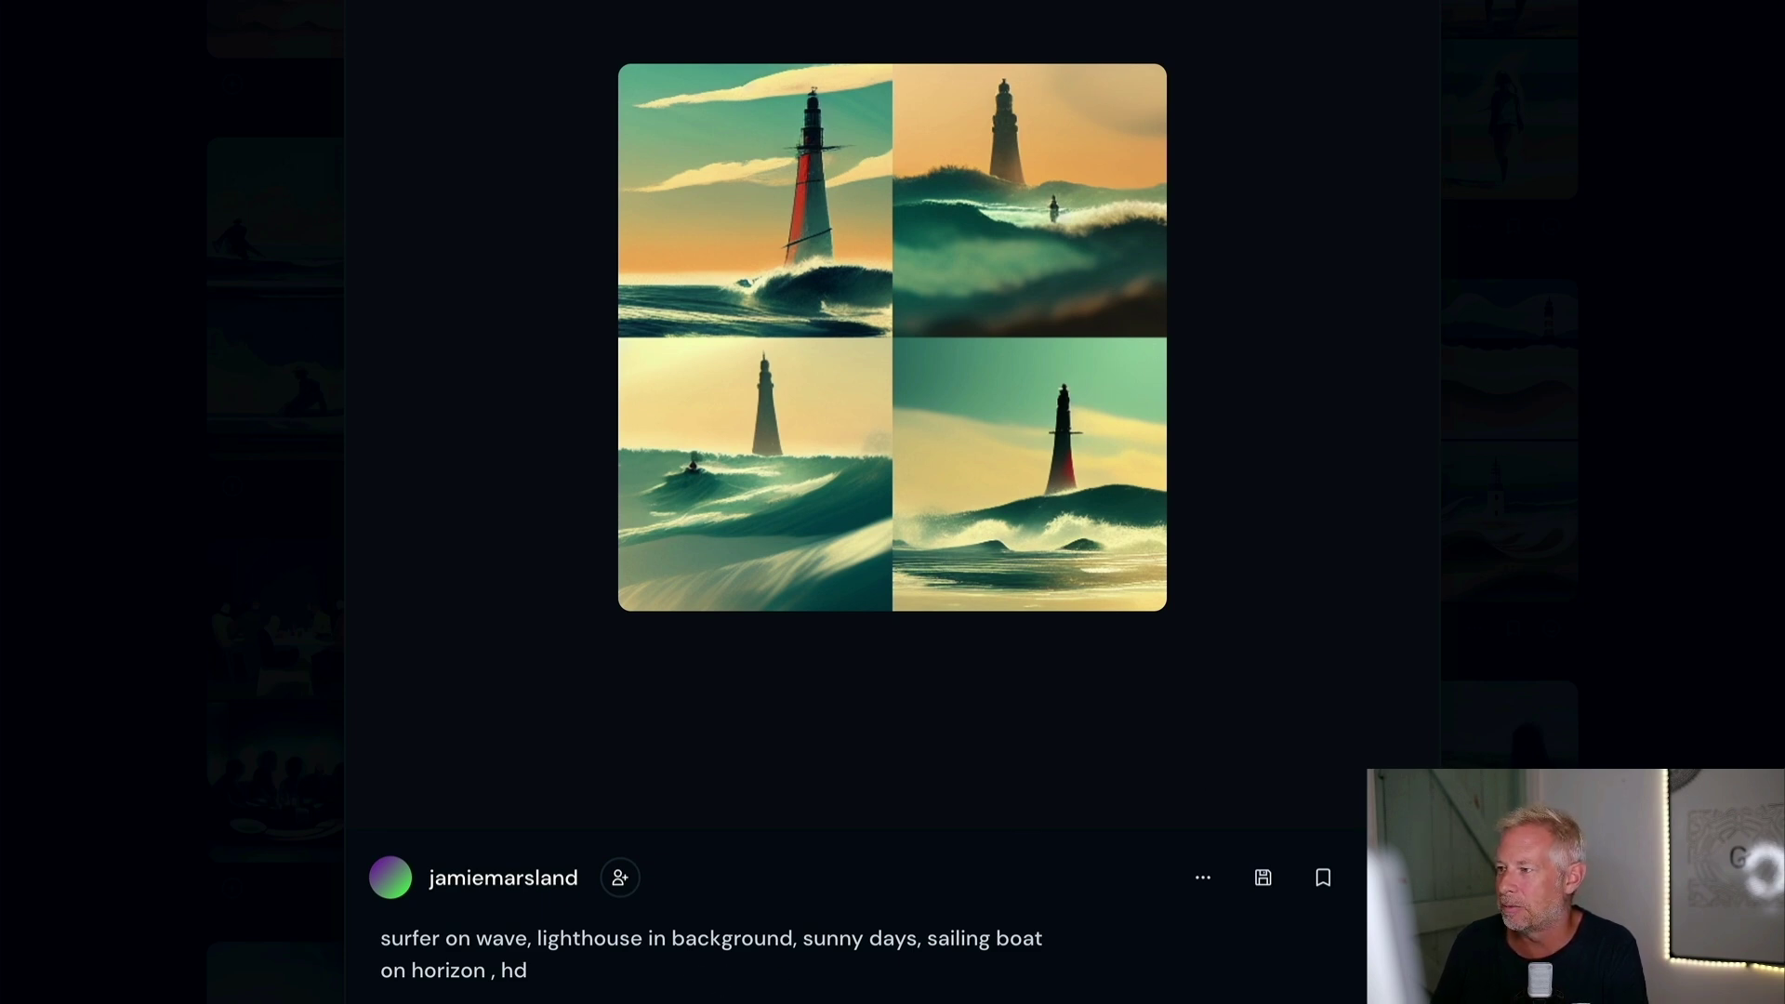
key("Escape")
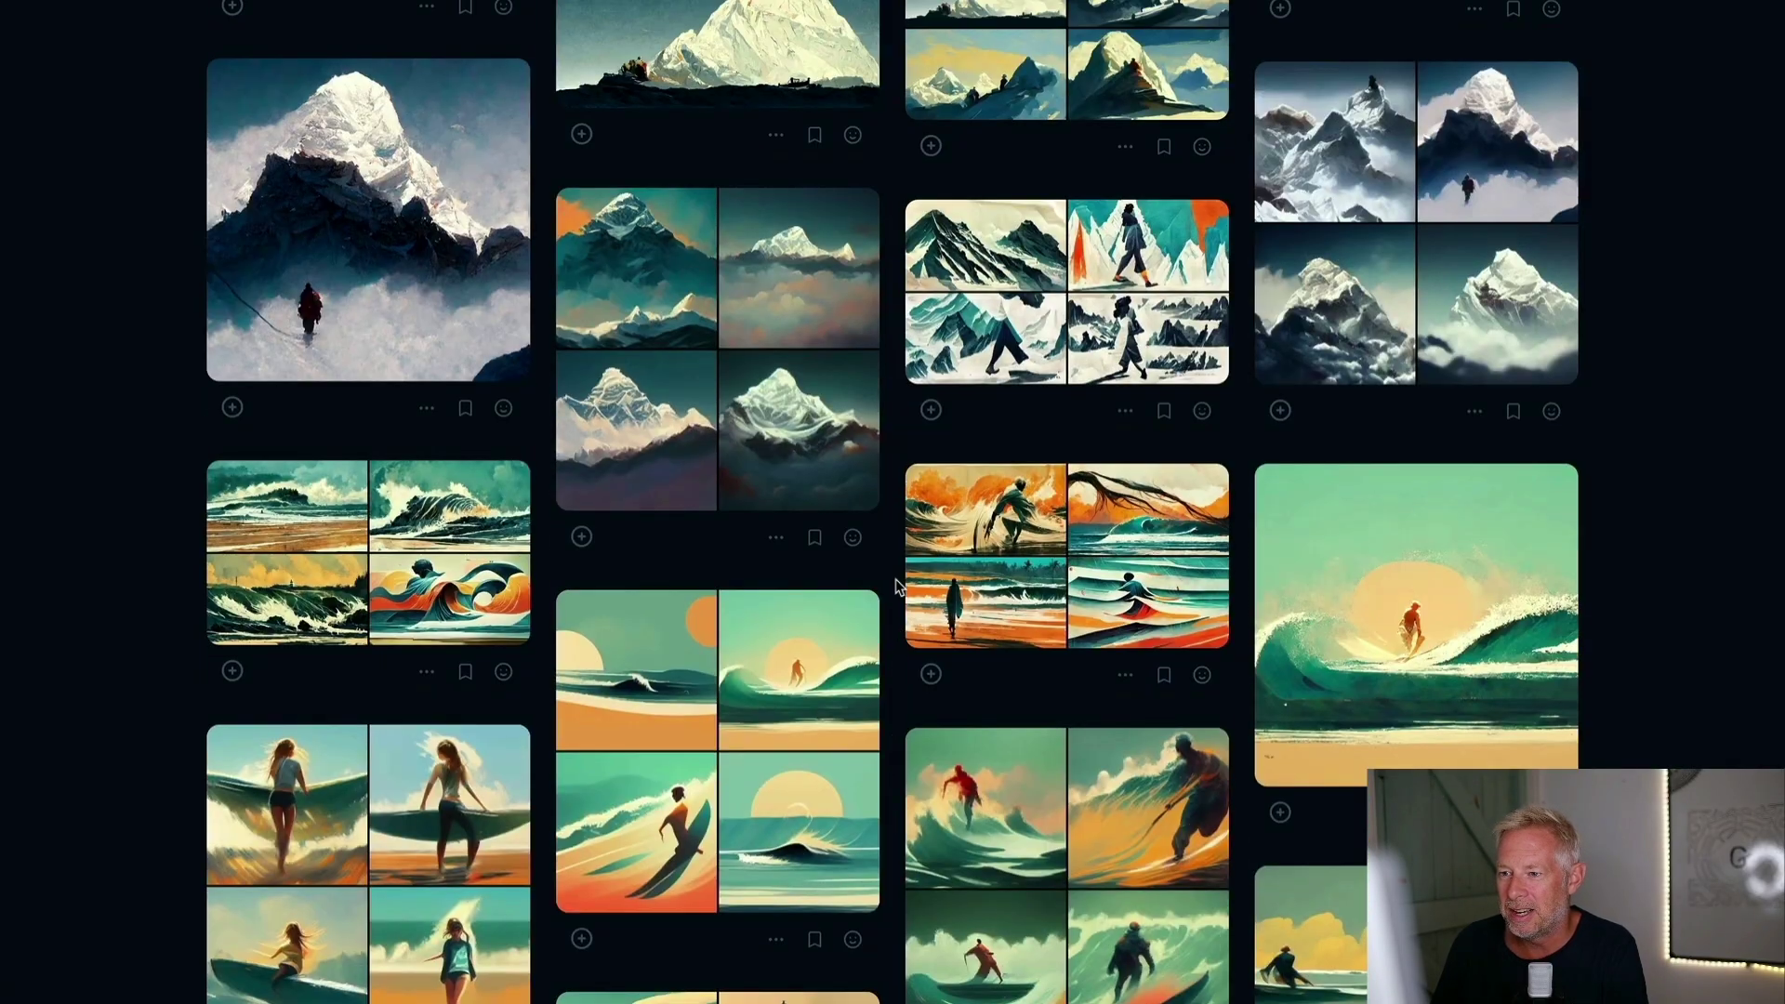
scroll(895, 586, "up", 3)
scroll(799, 391, "up", 2)
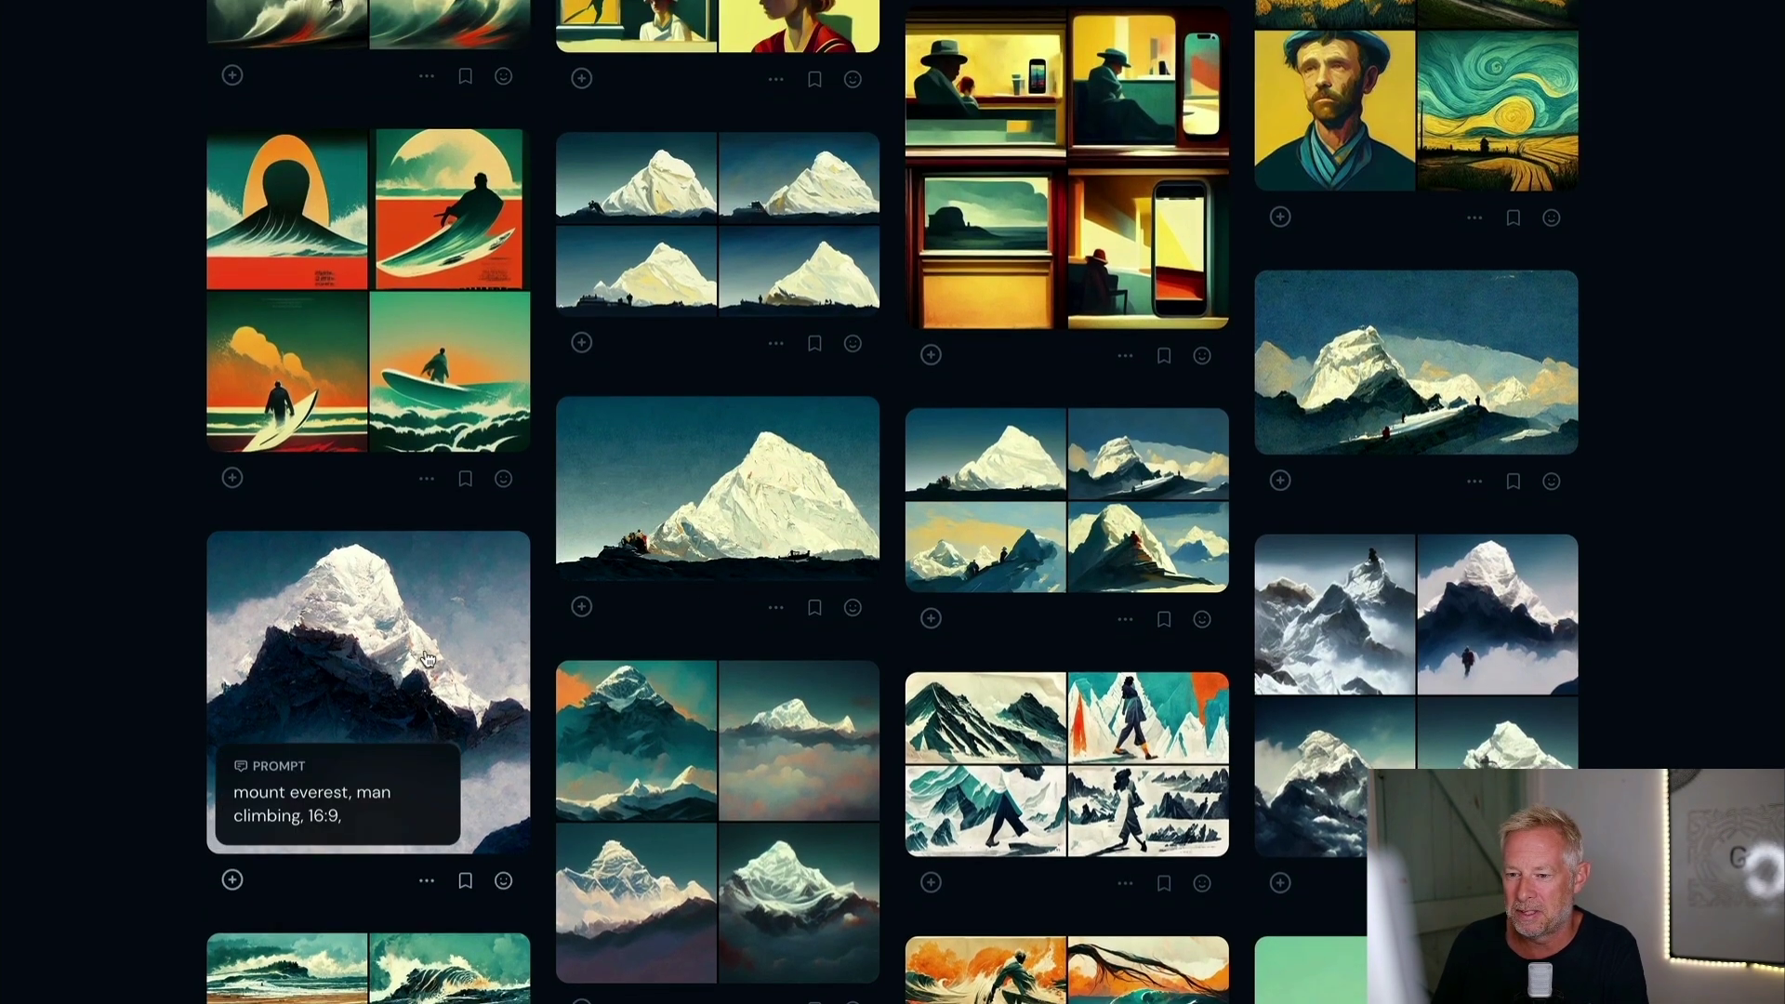
left_click(428, 658)
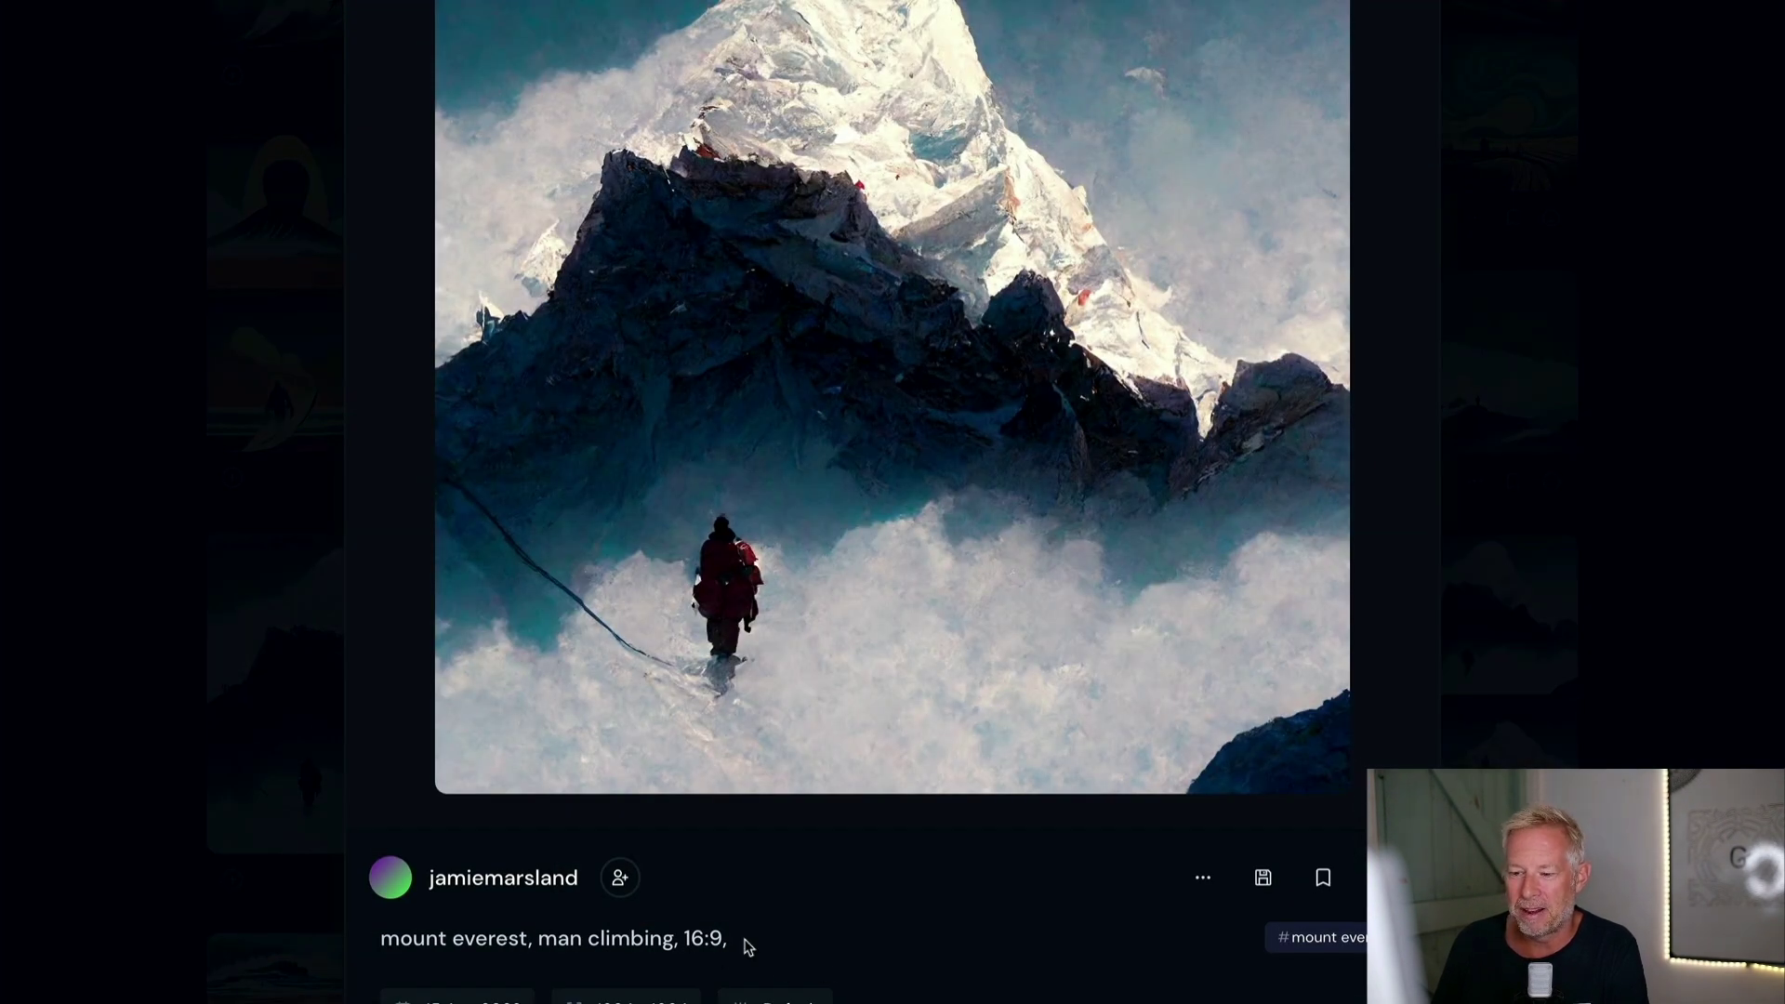
double_click(692, 943)
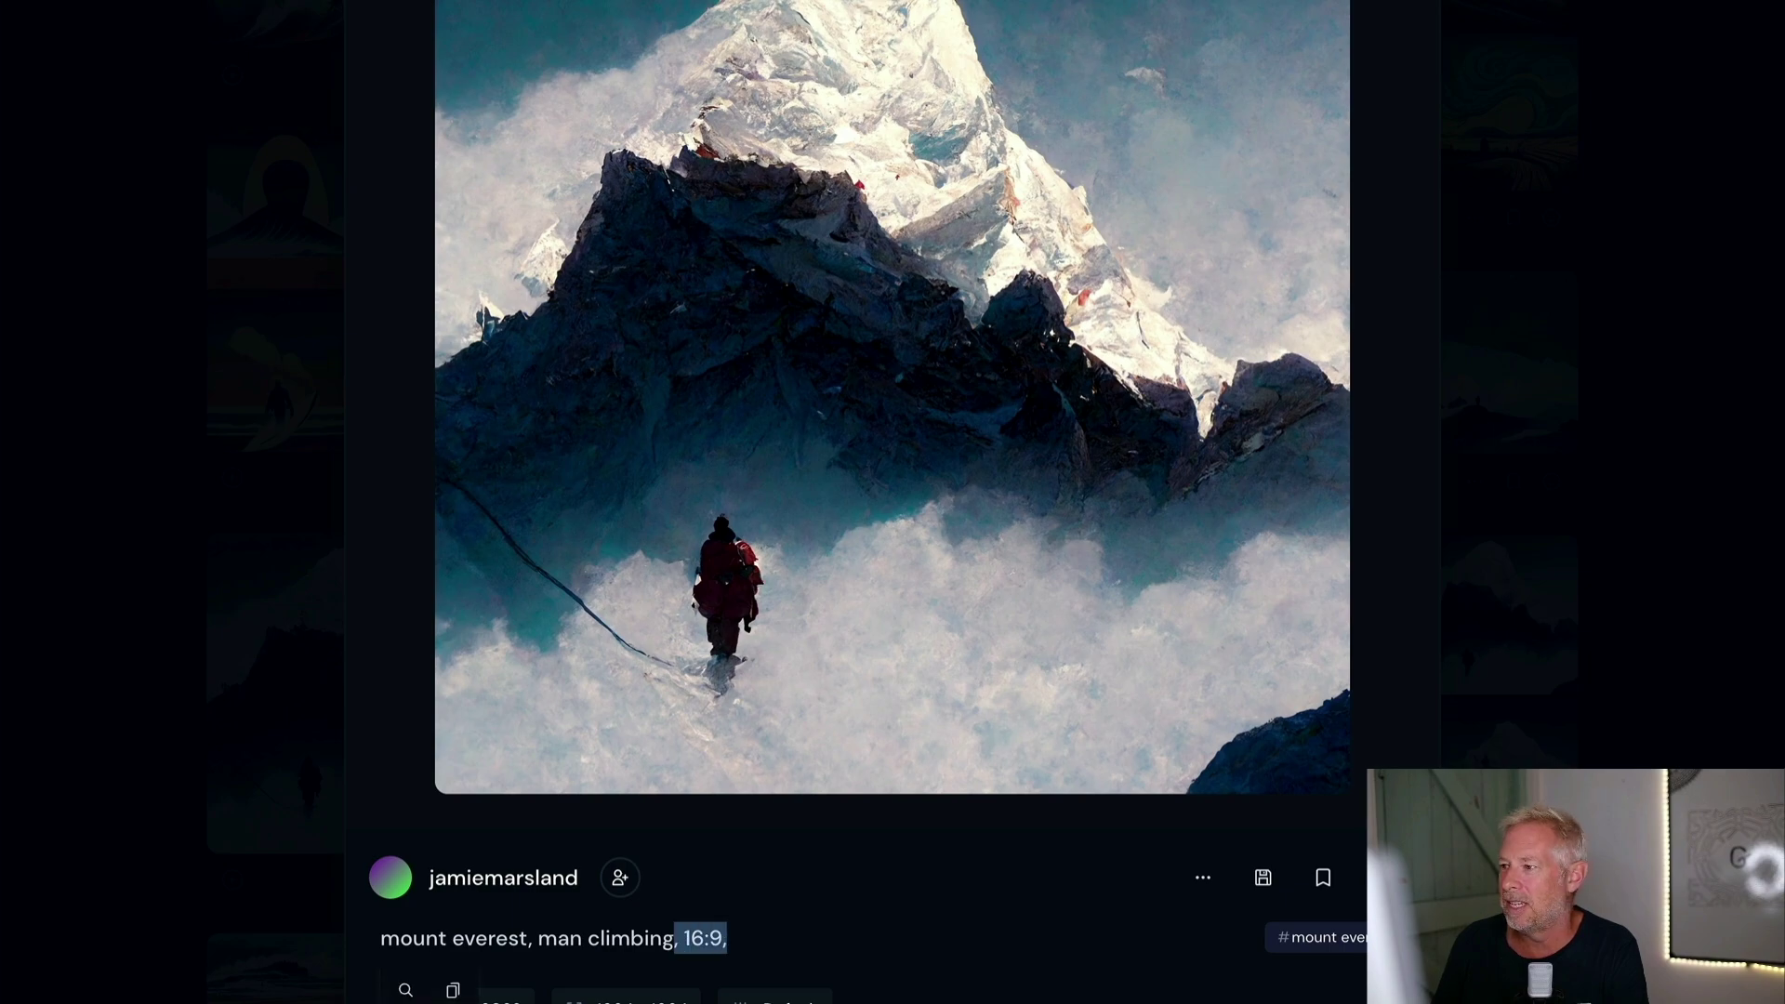
key("Escape")
View the cat-riding-a-bike oil painting and the Escher-style staircase images.
scroll(1169, 362, "down", 10)
scroll(1169, 363, "up", 1)
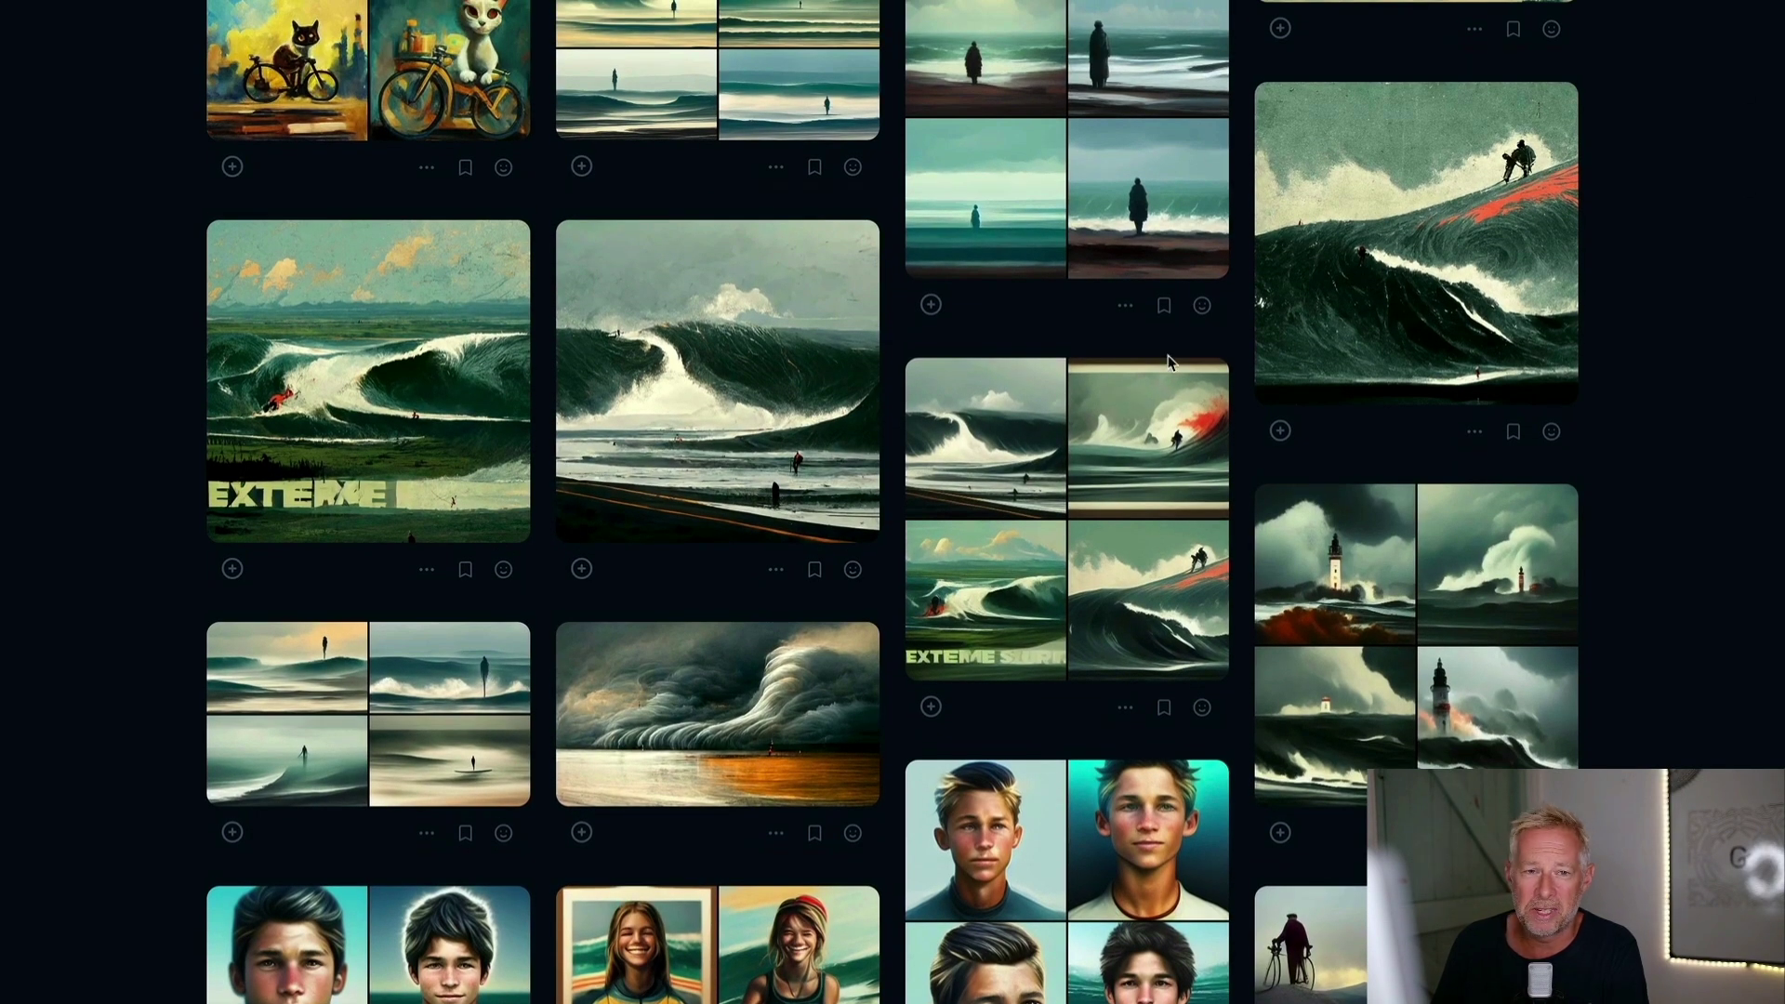
scroll(1055, 595, "up", 2)
scroll(409, 321, "up", 3)
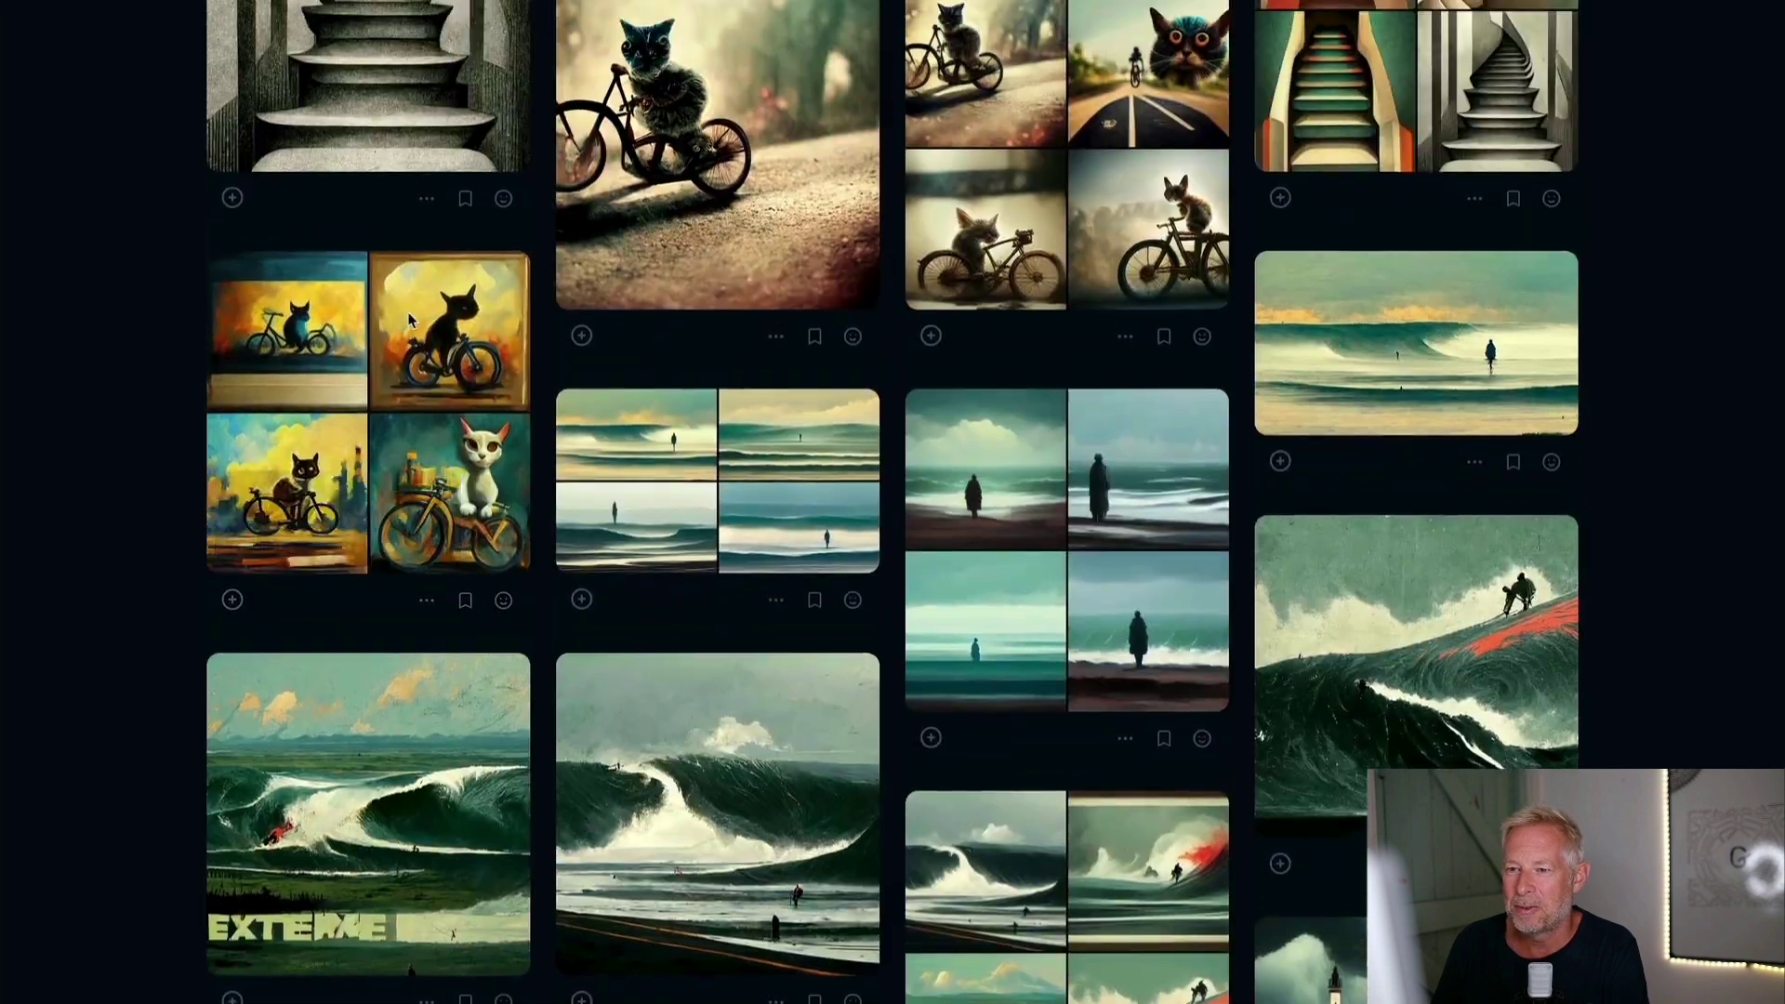
scroll(409, 321, "up", 1)
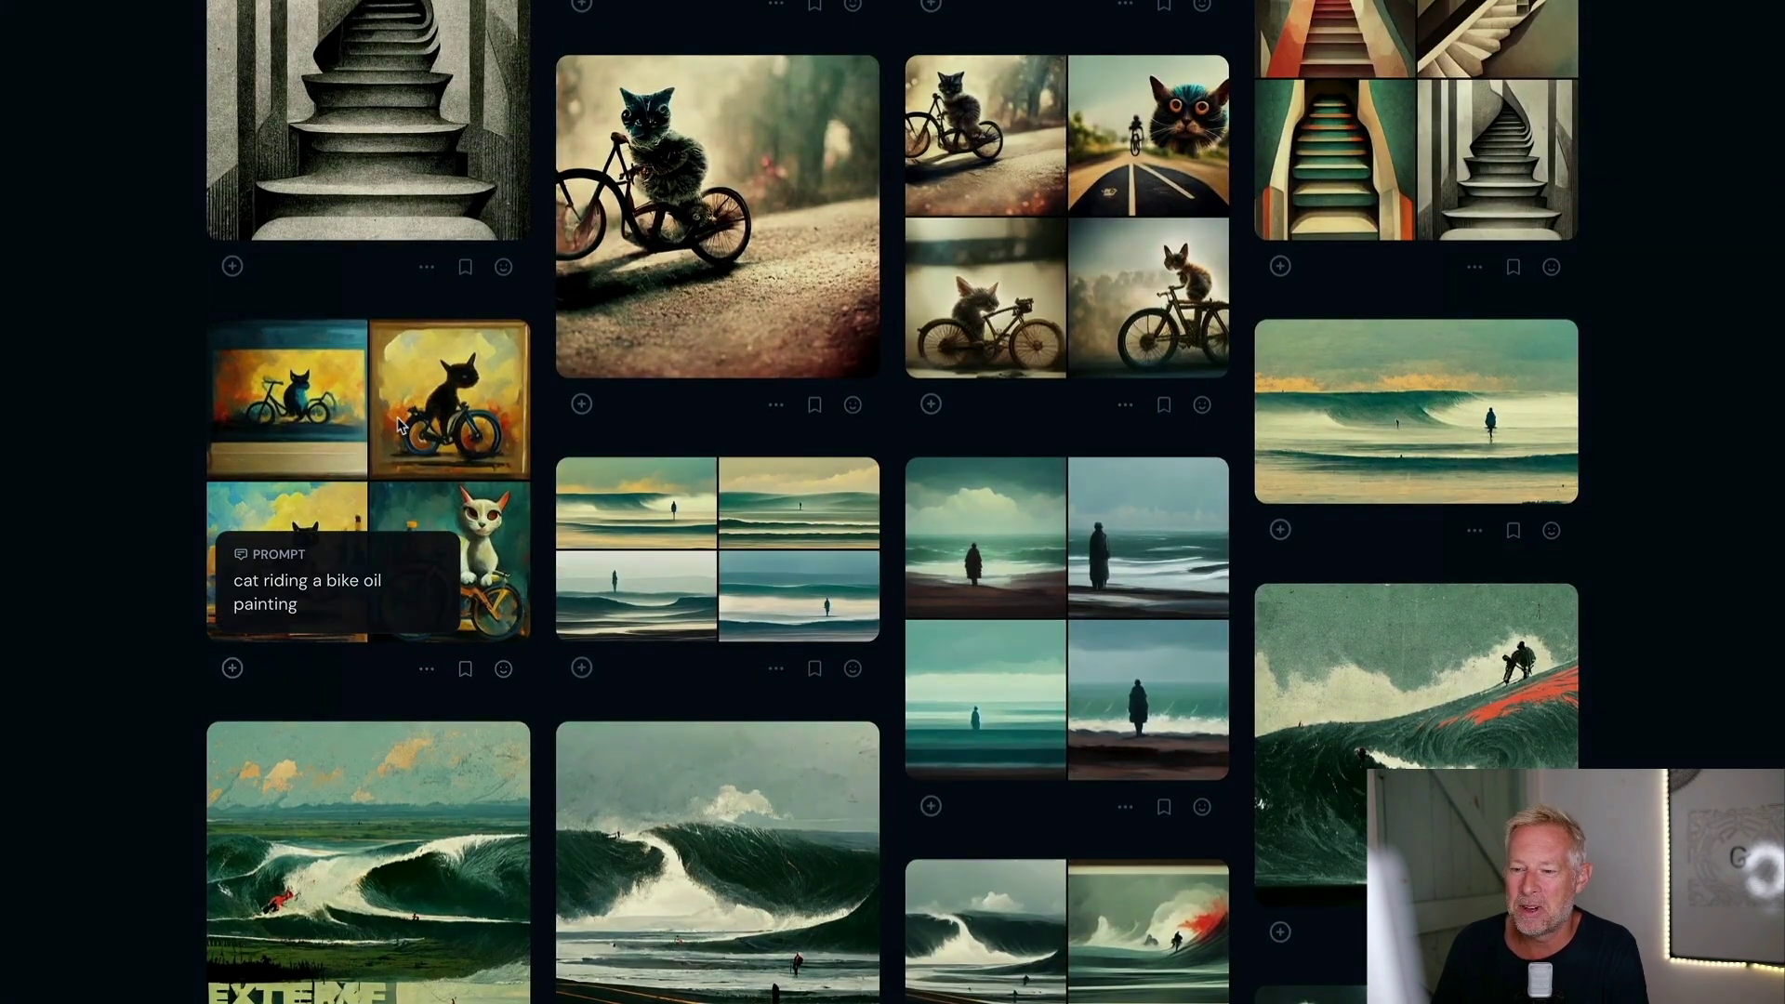
left_click(399, 425)
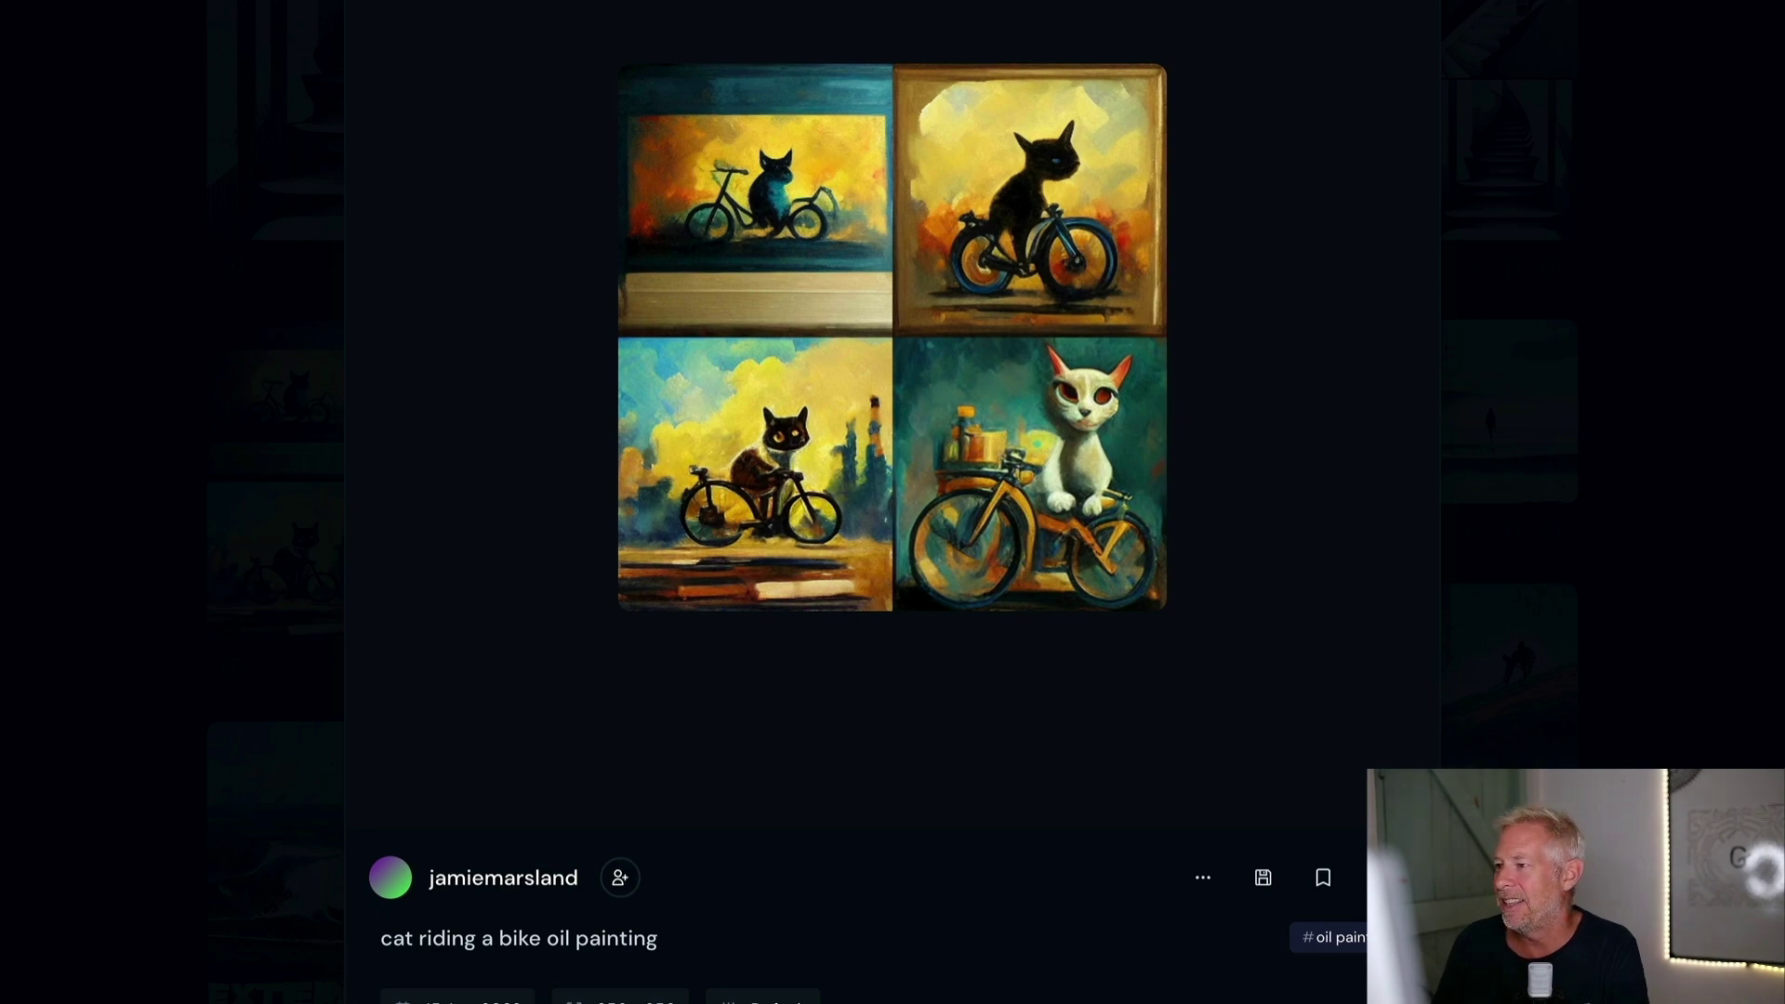
key("Escape")
scroll(1394, 409, "up", 4)
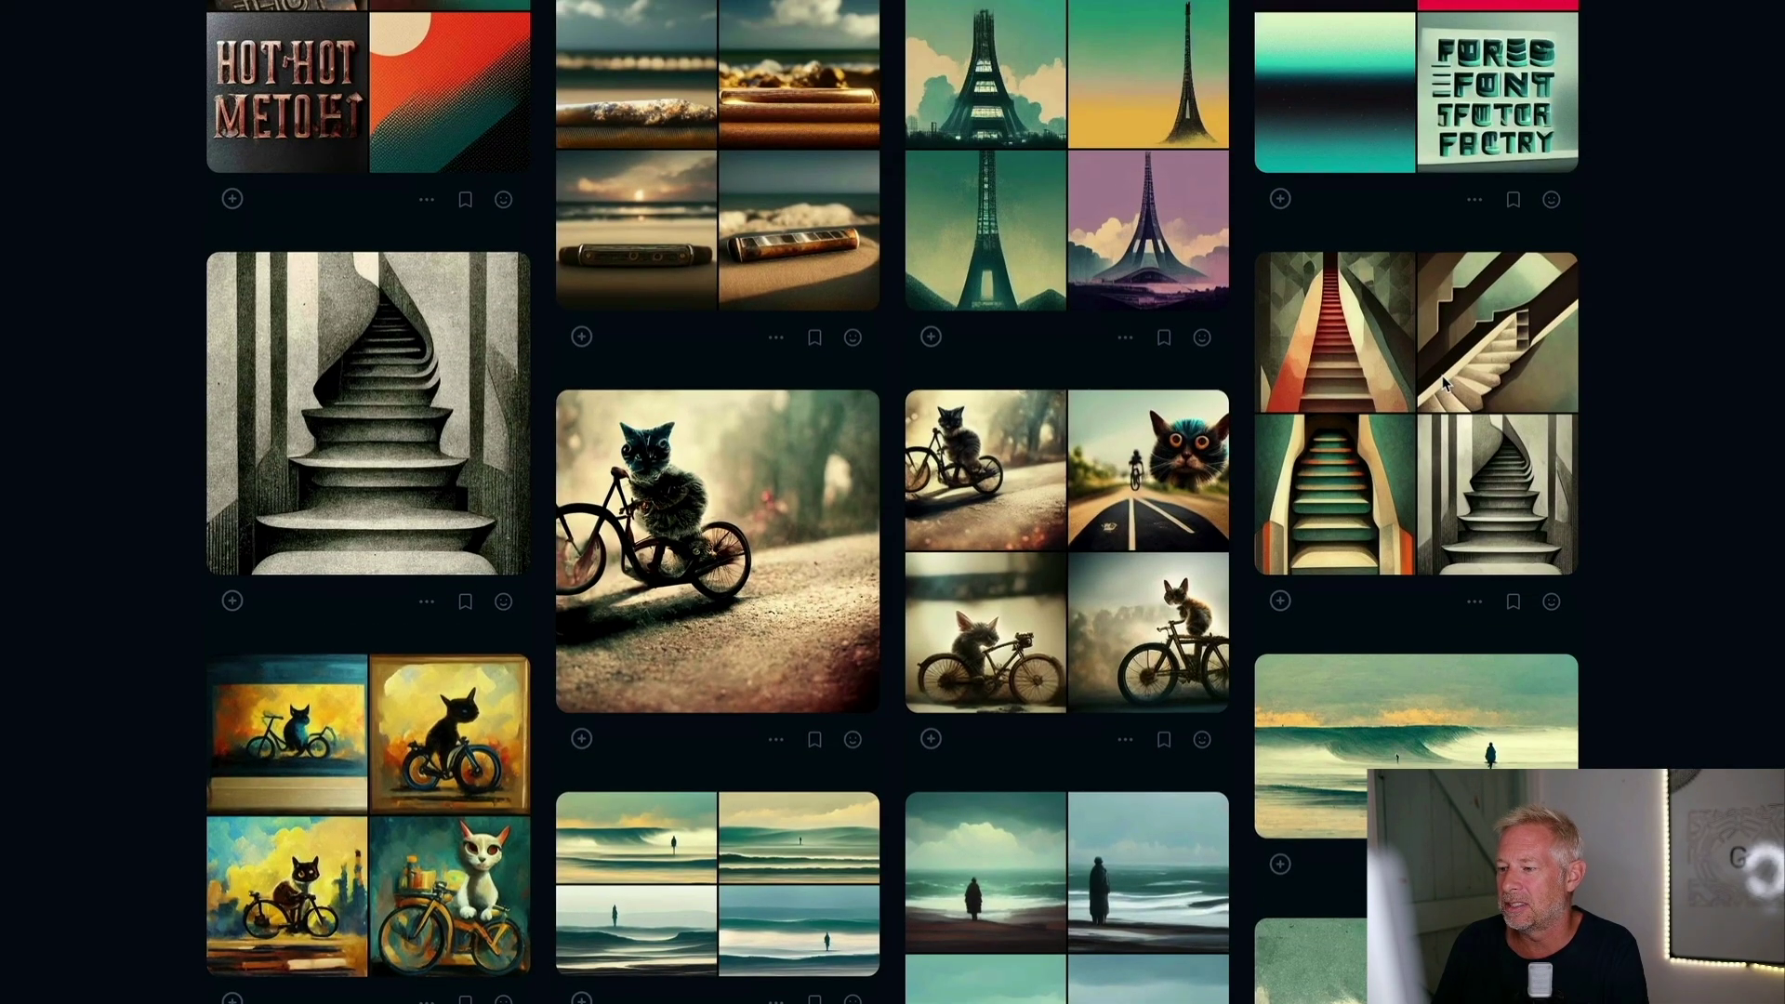
left_click(1425, 398)
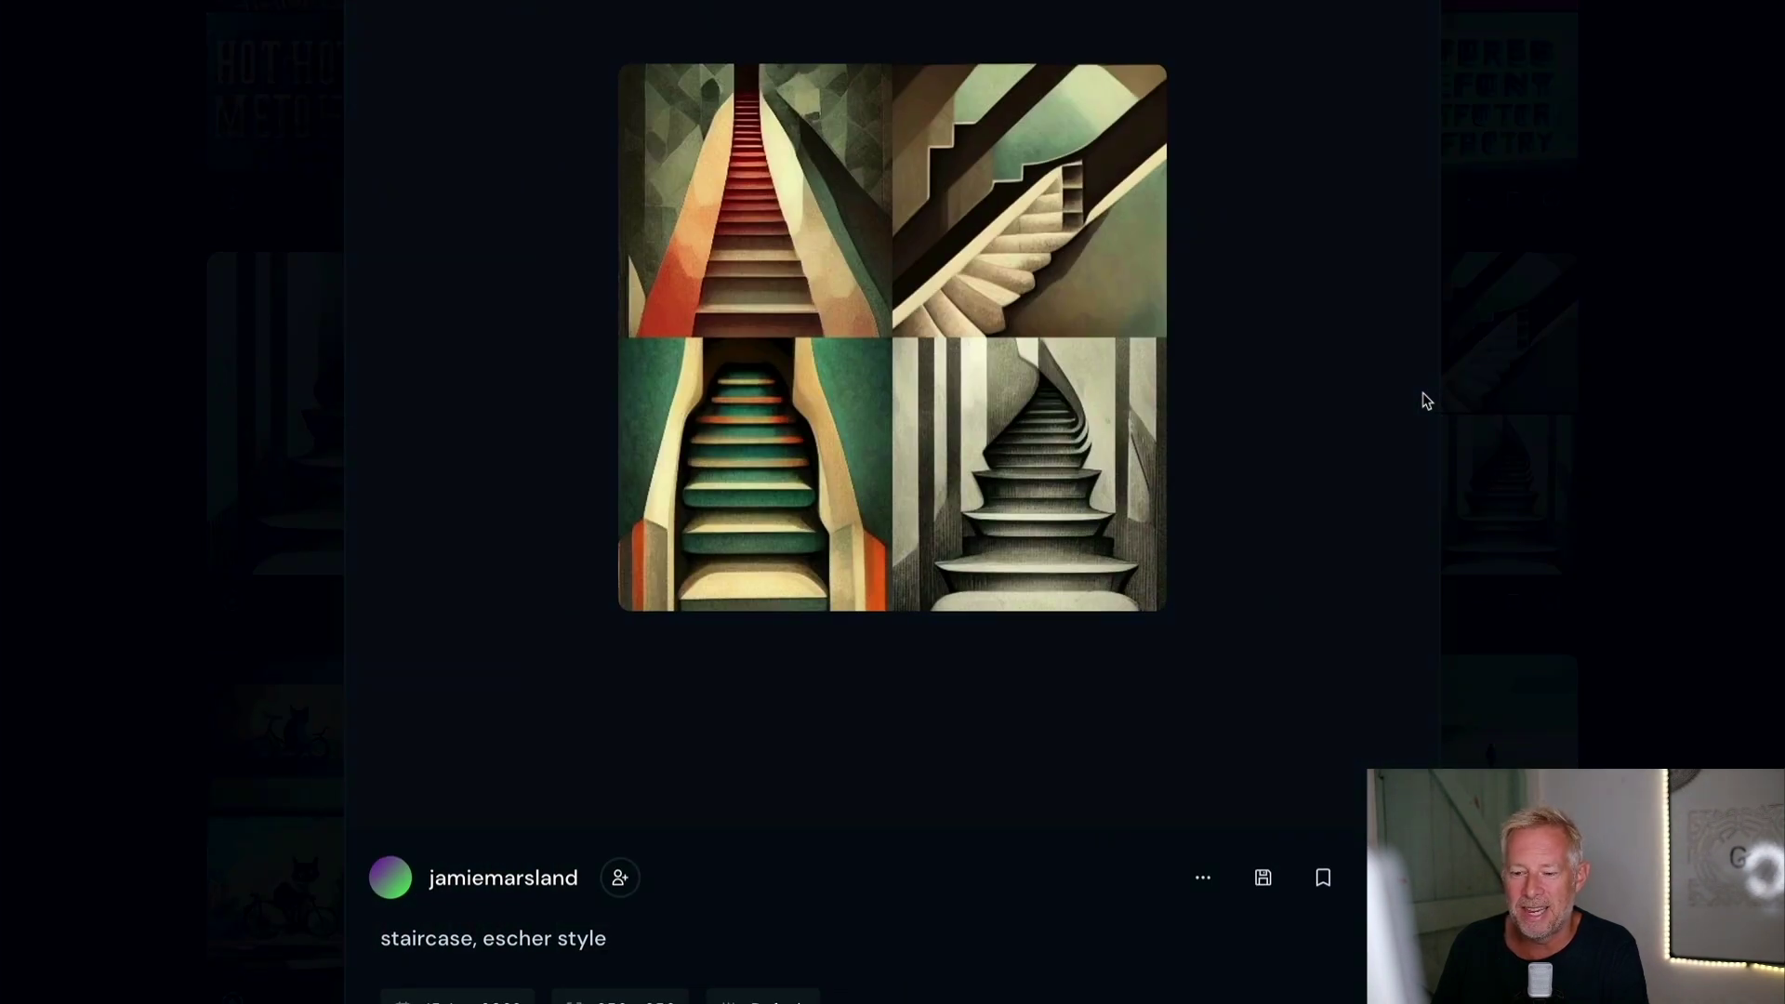
key("Escape")
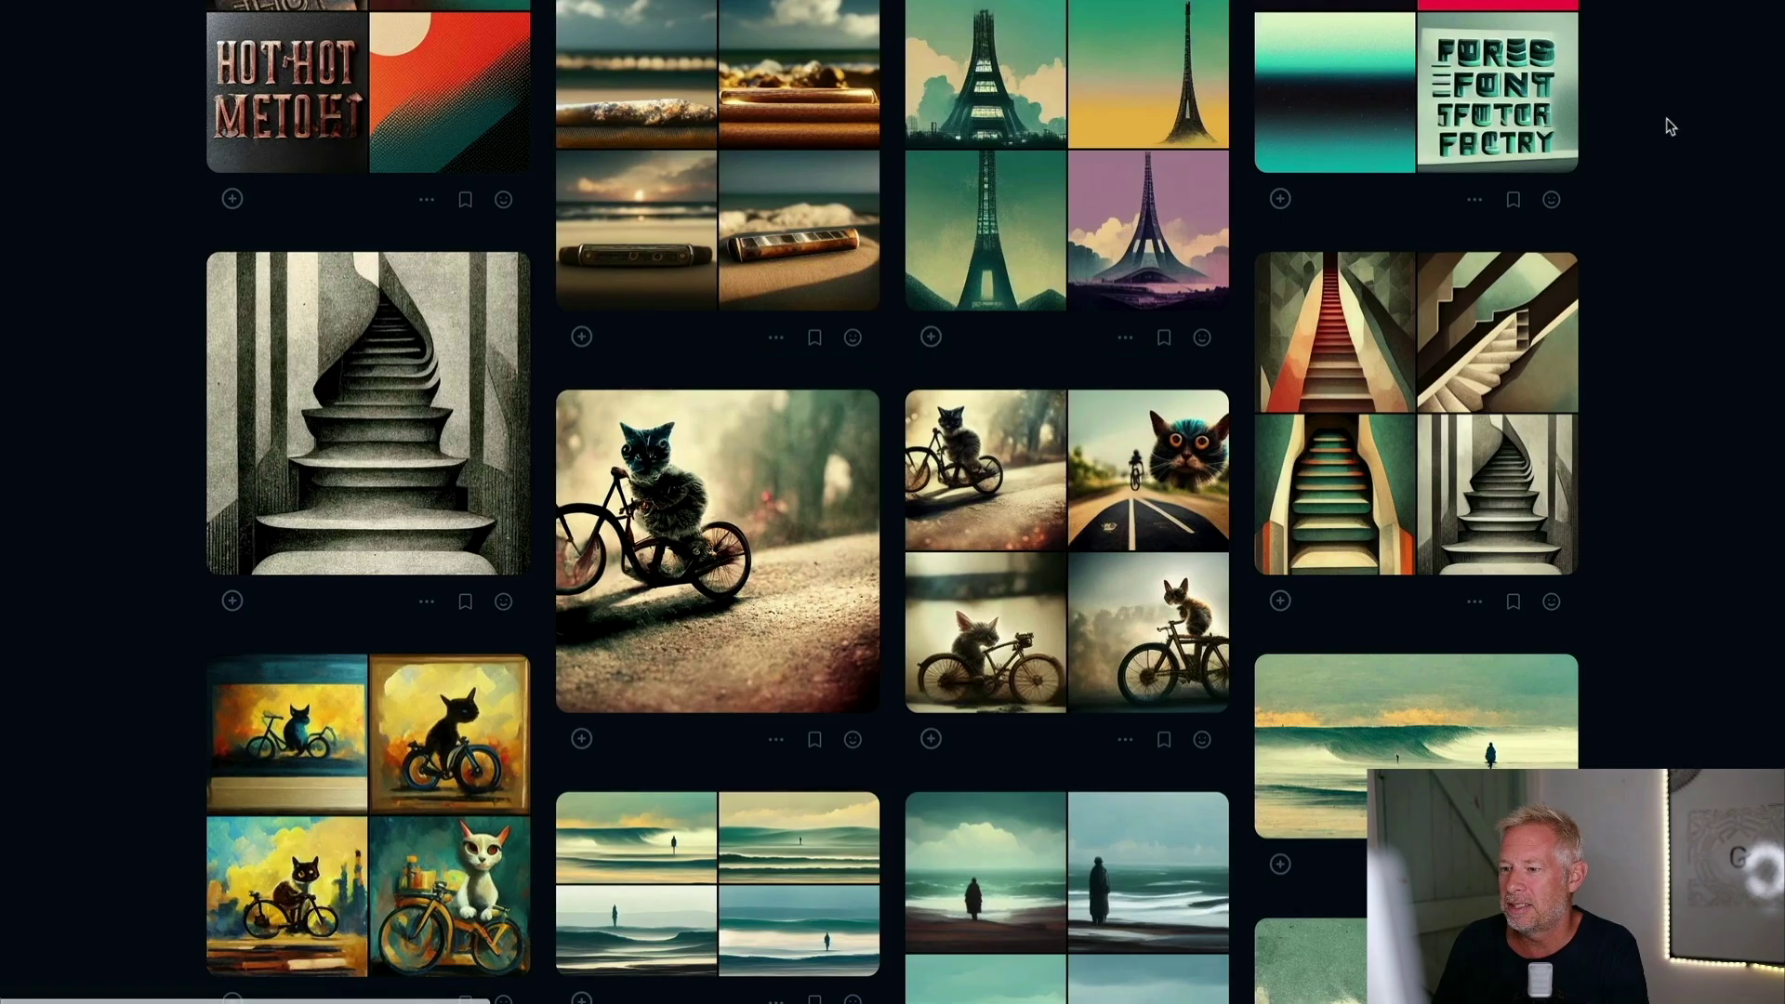
View the girl-playing-guitar sticker image.
scroll(1023, 451, "up", 3)
scroll(1022, 451, "up", 5)
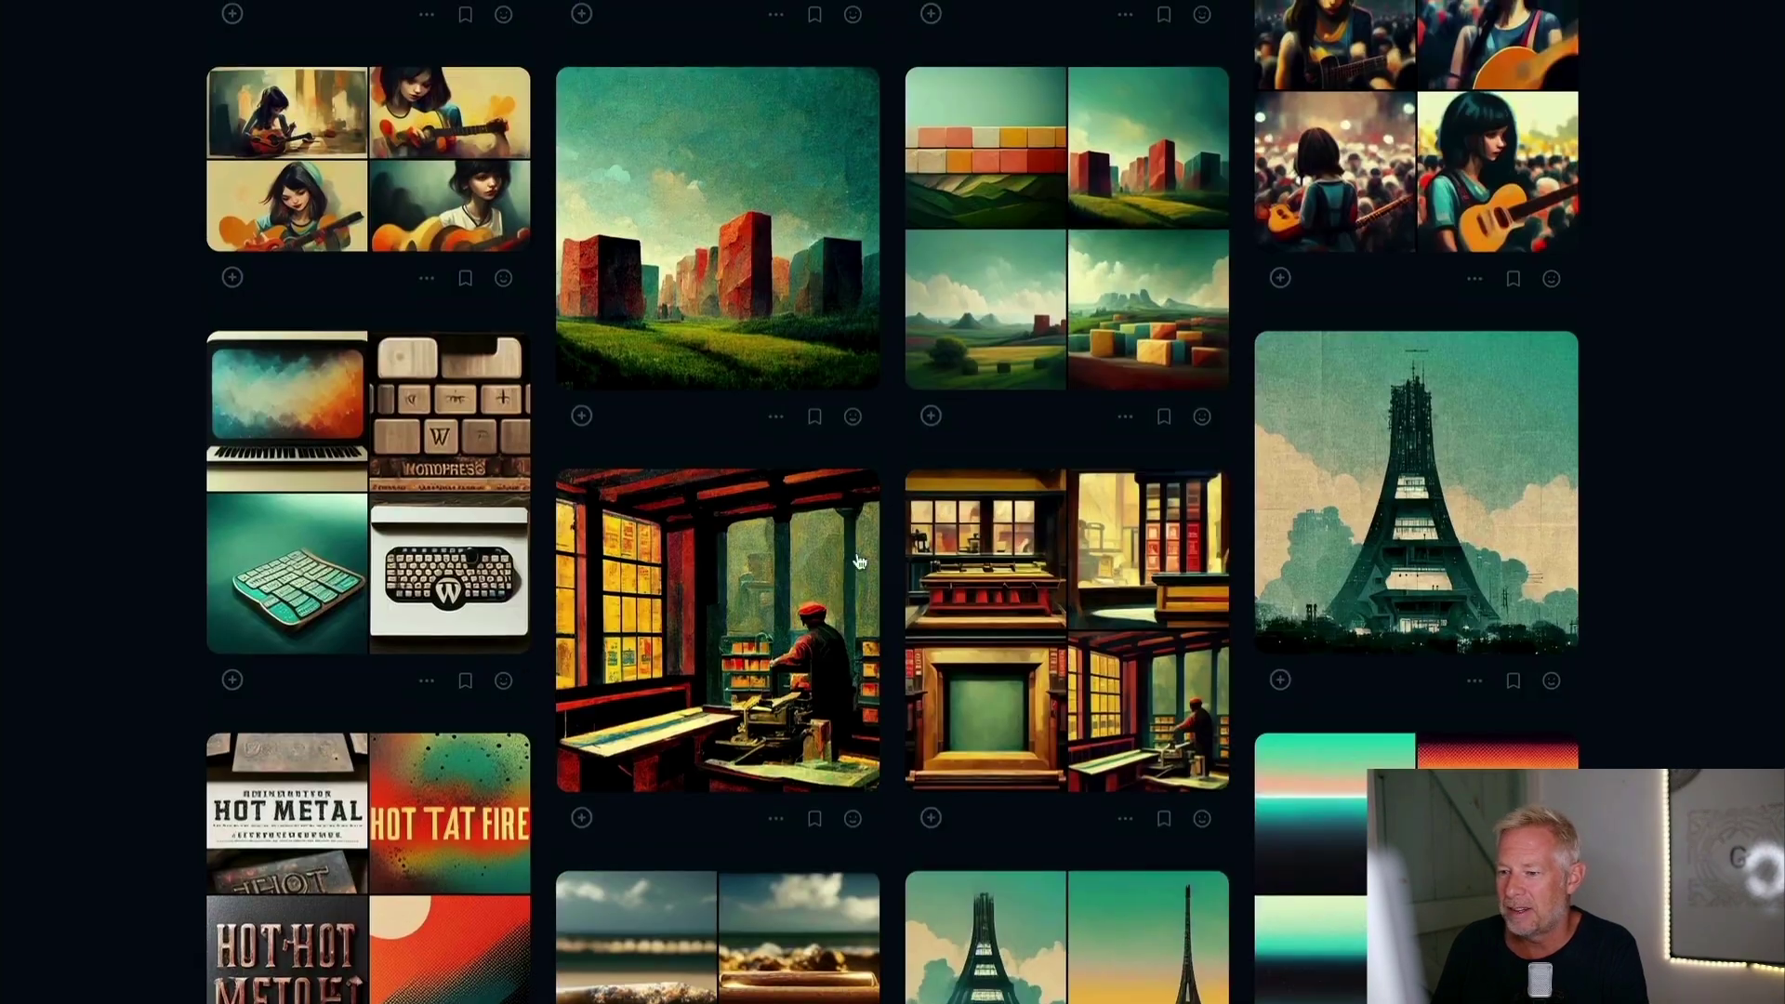
scroll(734, 254, "up", 5)
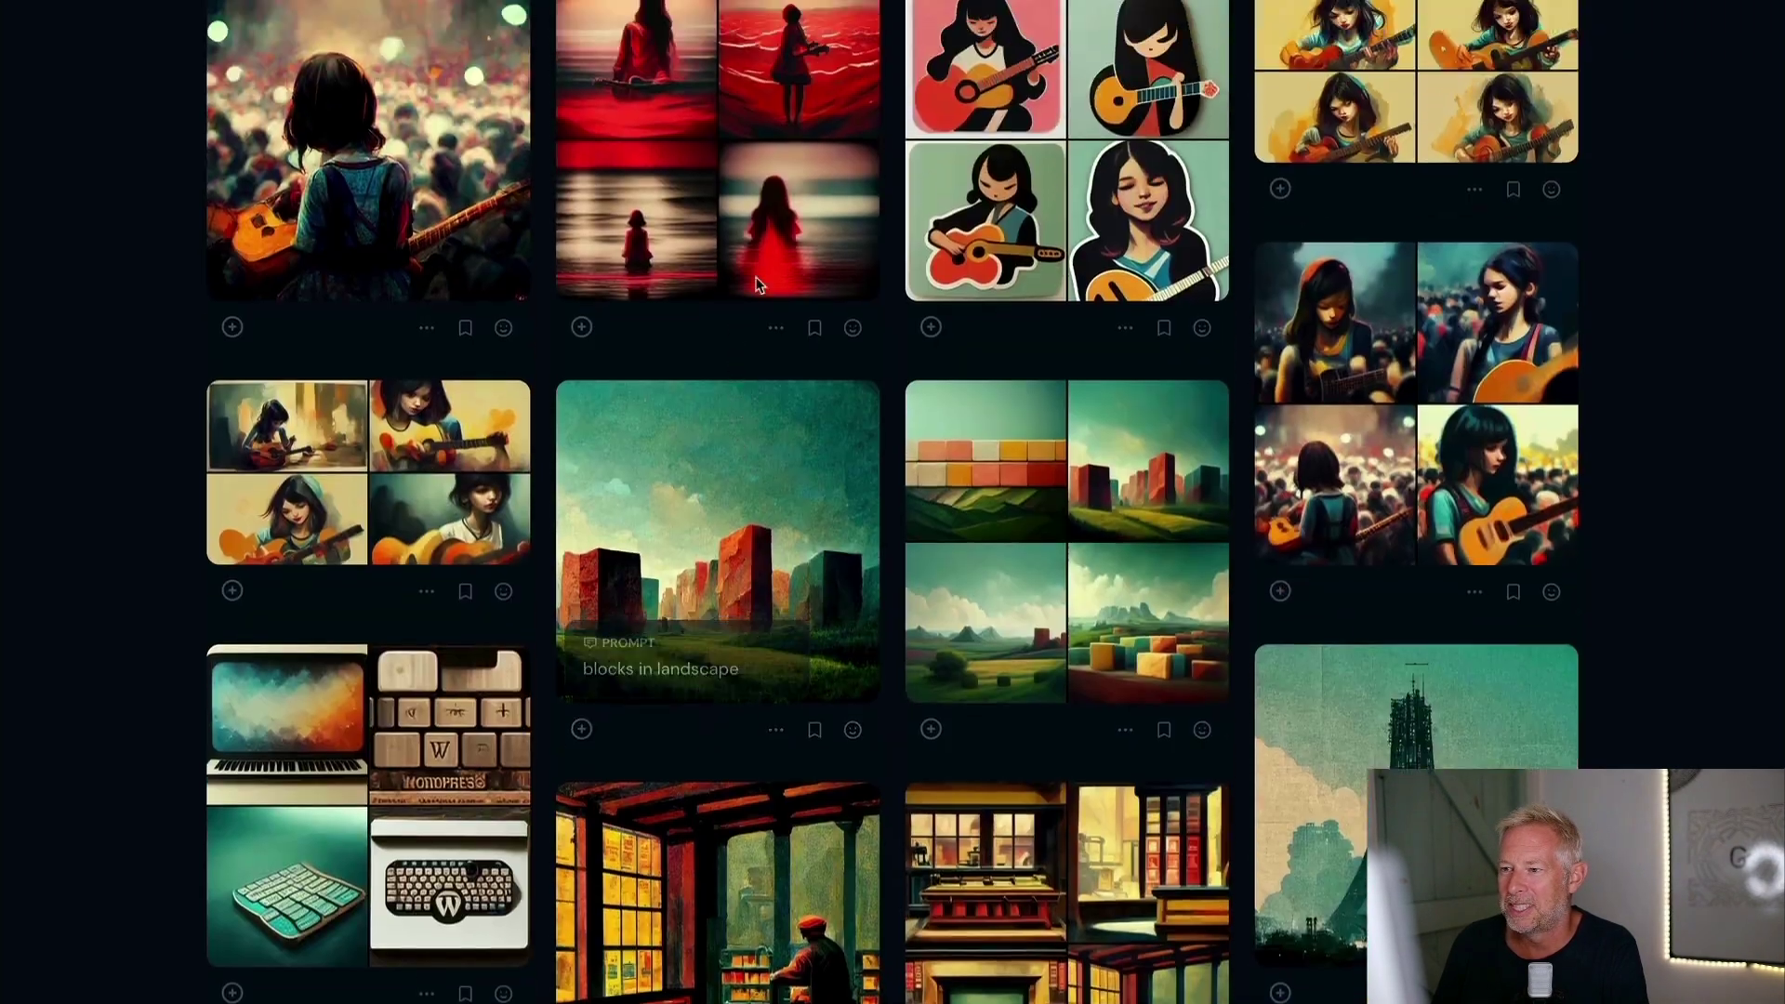
left_click(1035, 260)
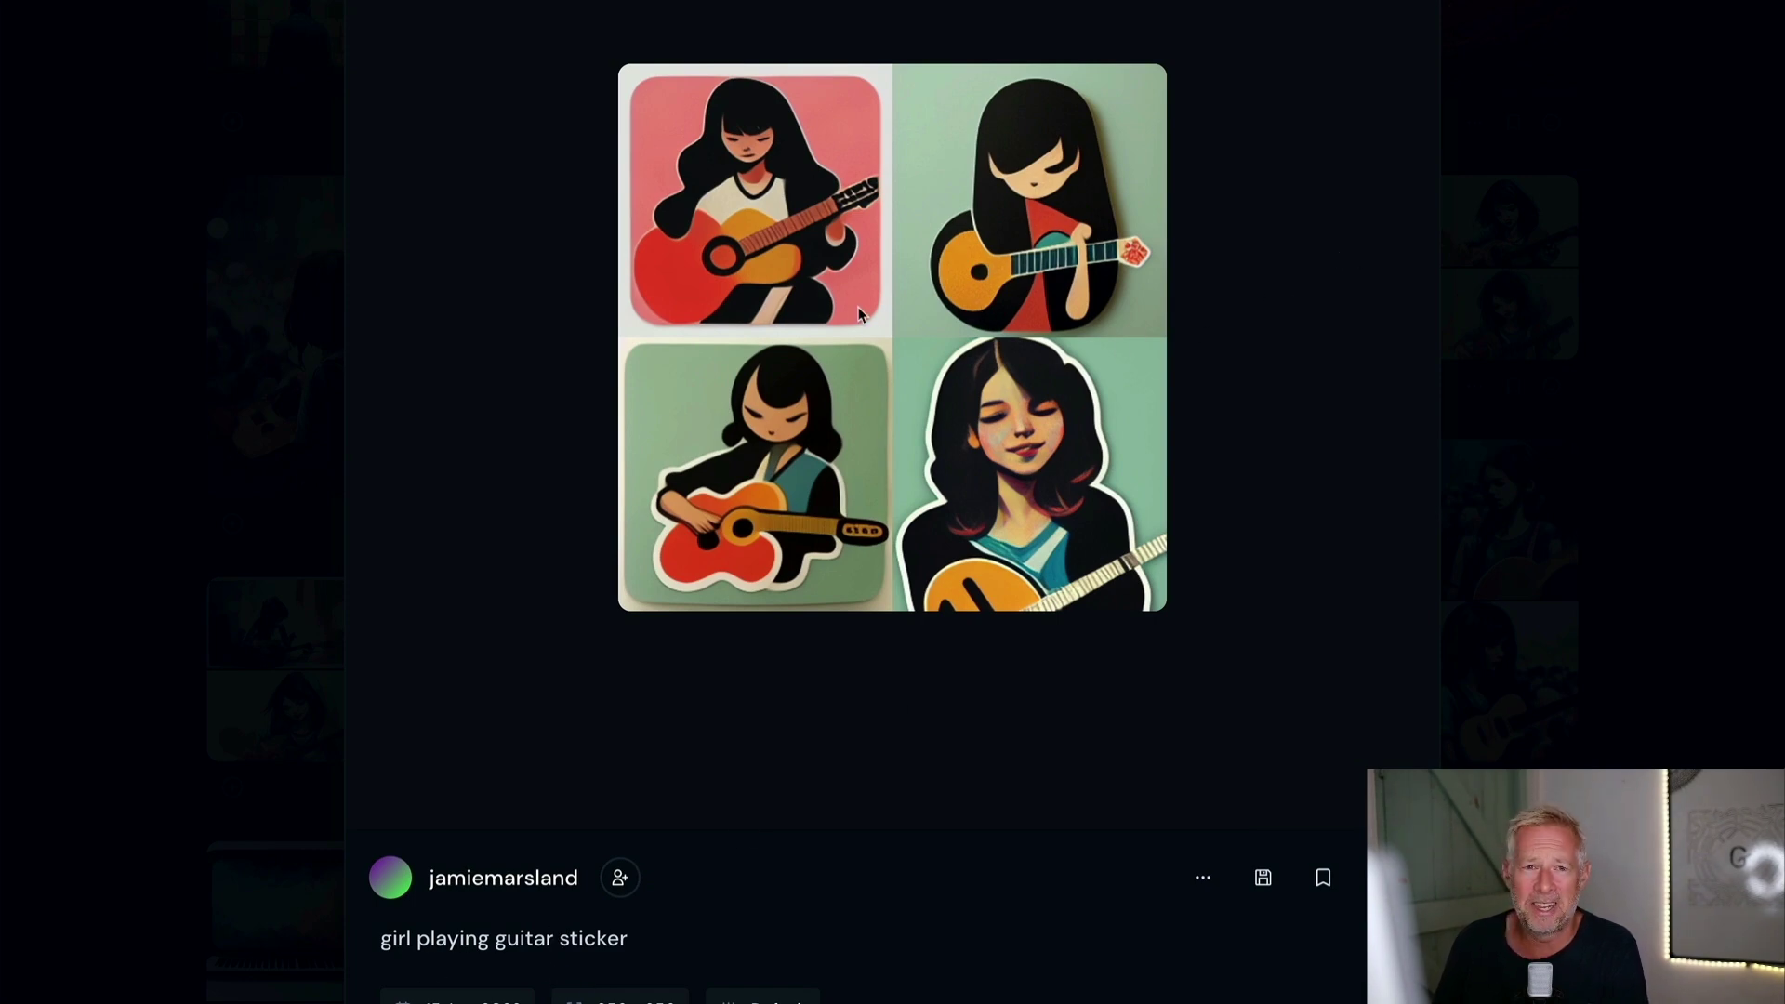
key("Escape")
Read the elephant-made-of-blocks image's prompt, then go back to the gallery.
scroll(1186, 590, "up", 10)
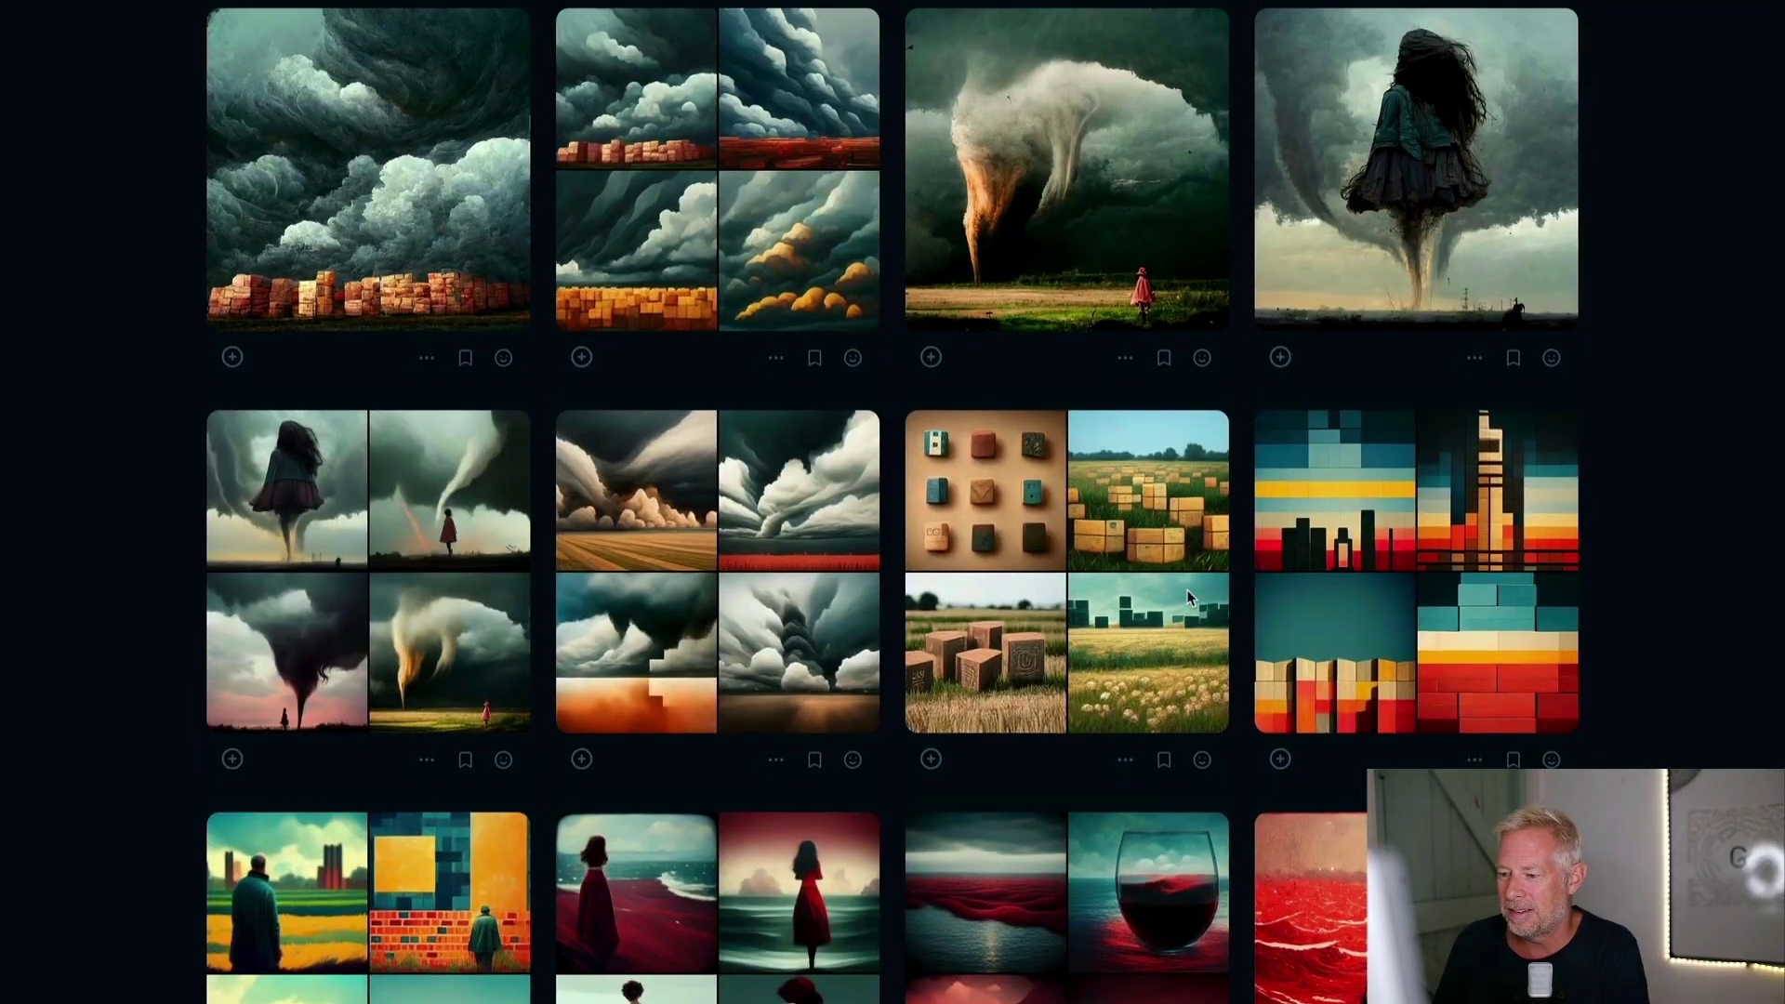
scroll(1409, 692, "down", 1)
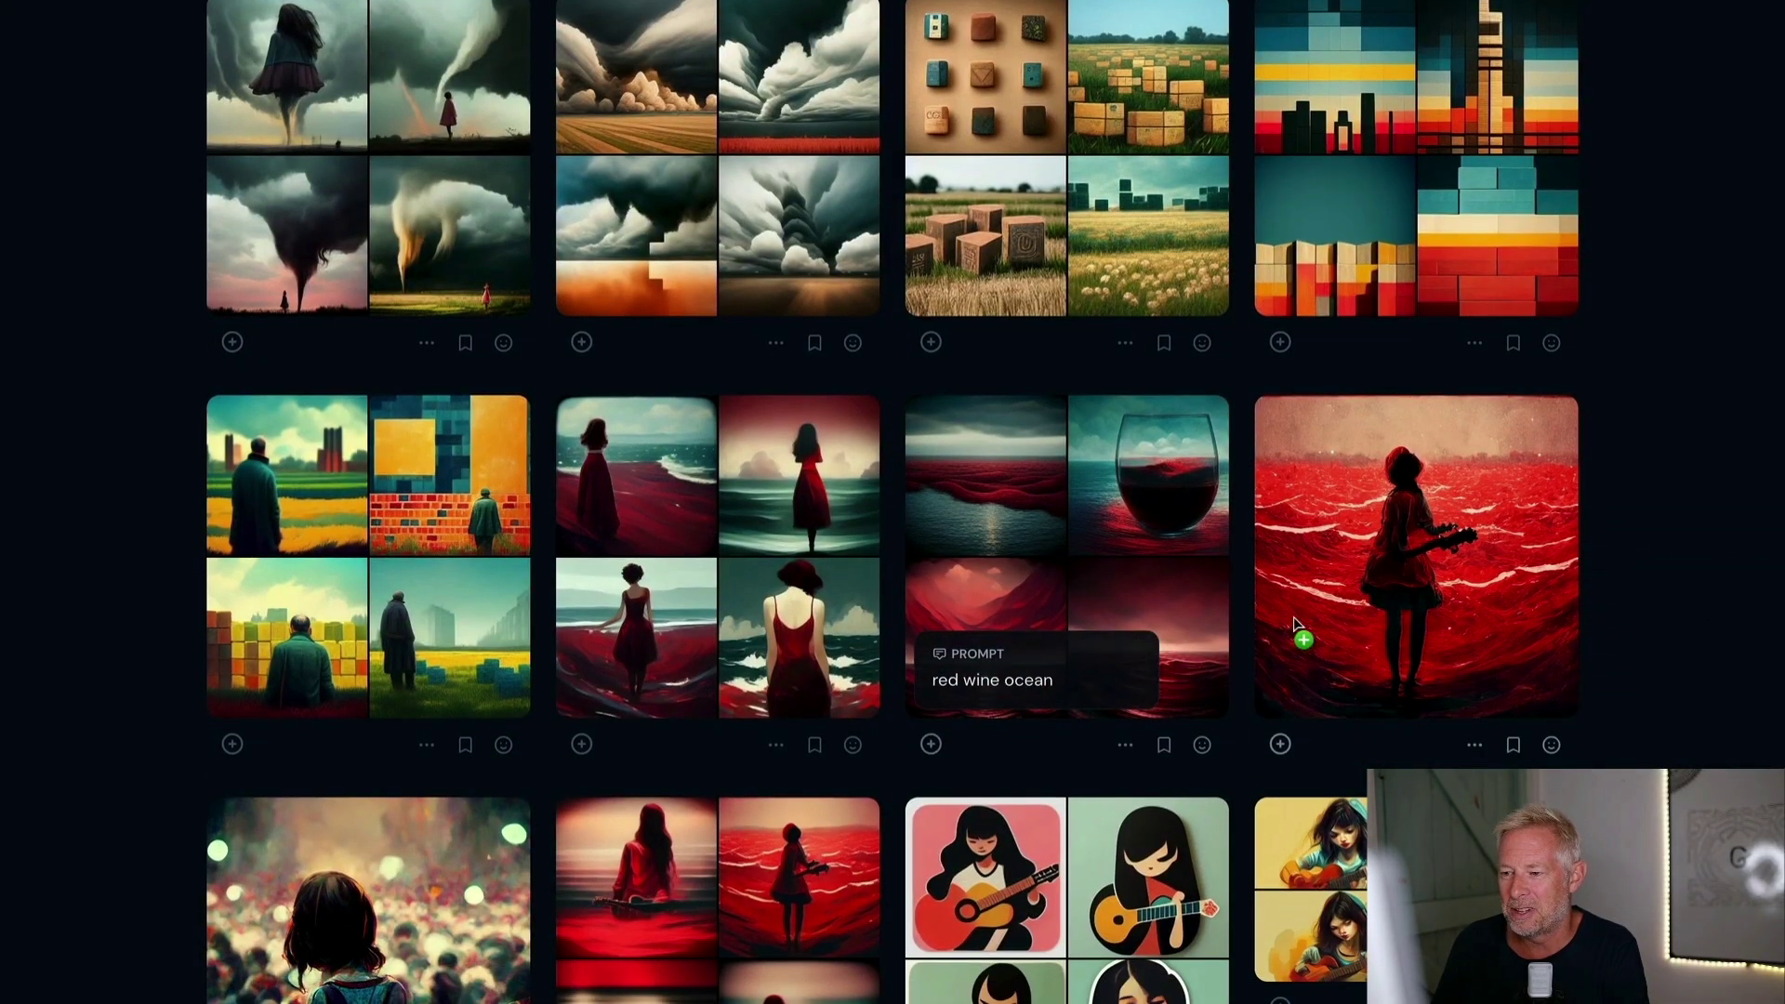
mouse_move(1186, 581)
scroll(930, 617, "up", 10)
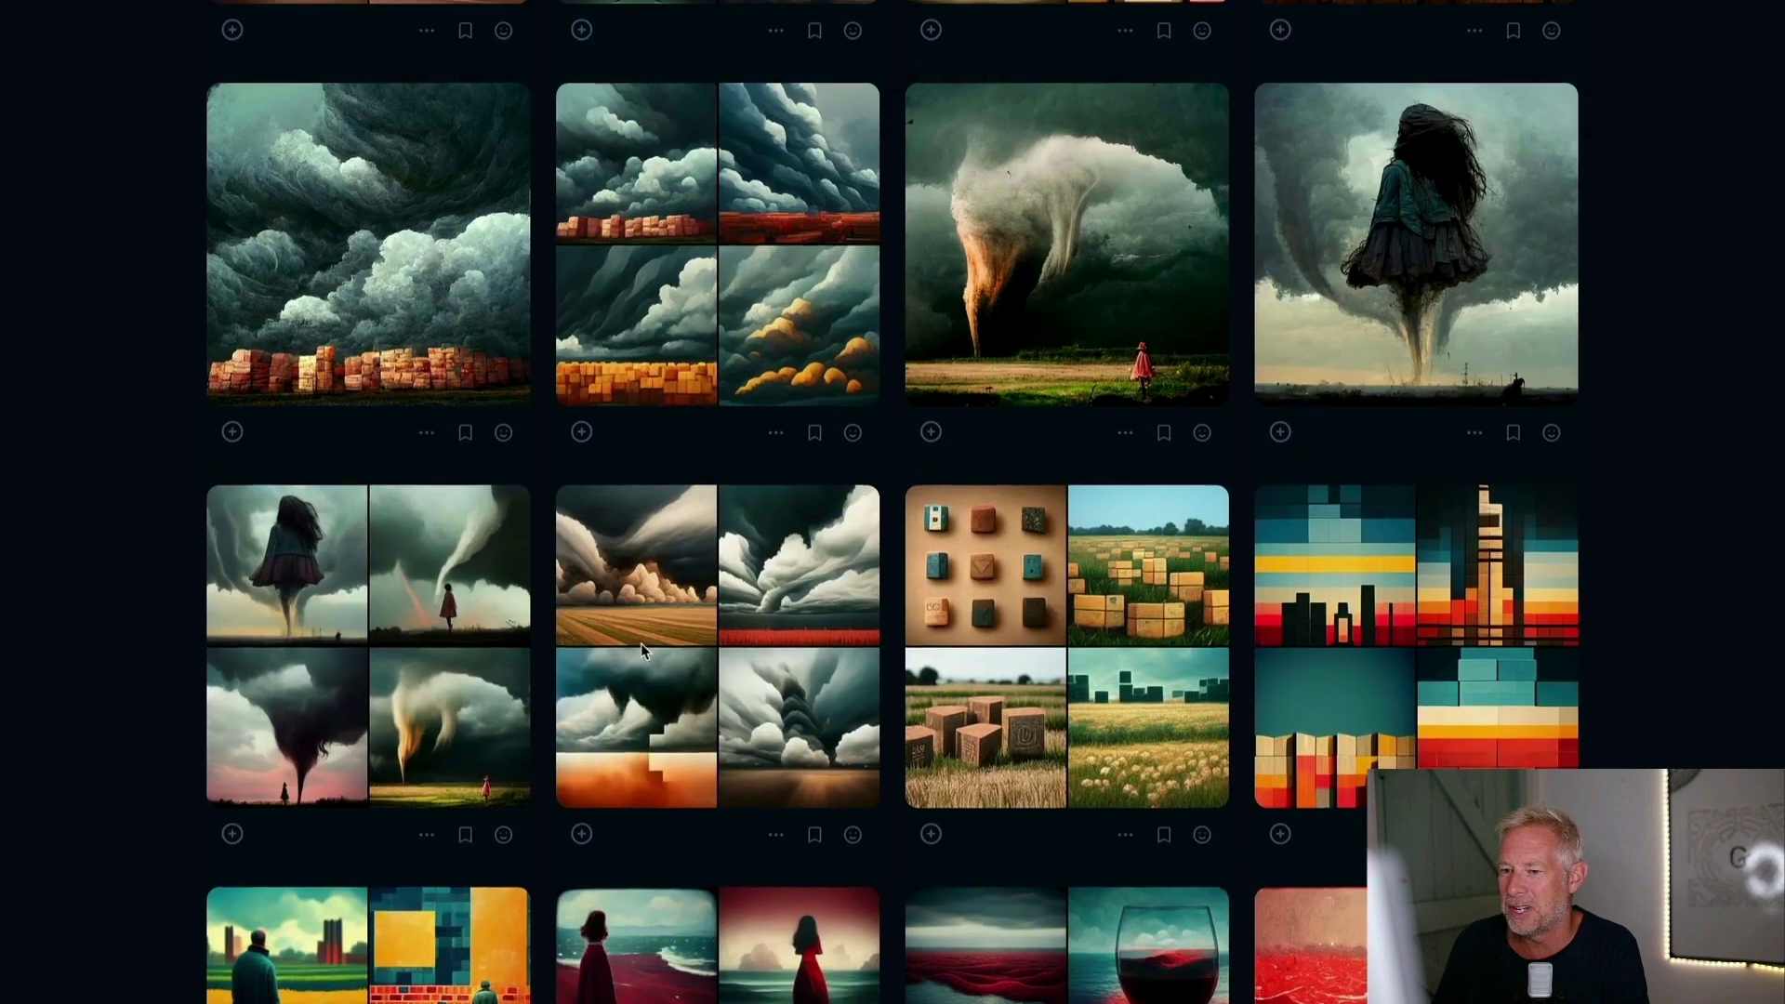
scroll(575, 664, "up", 1)
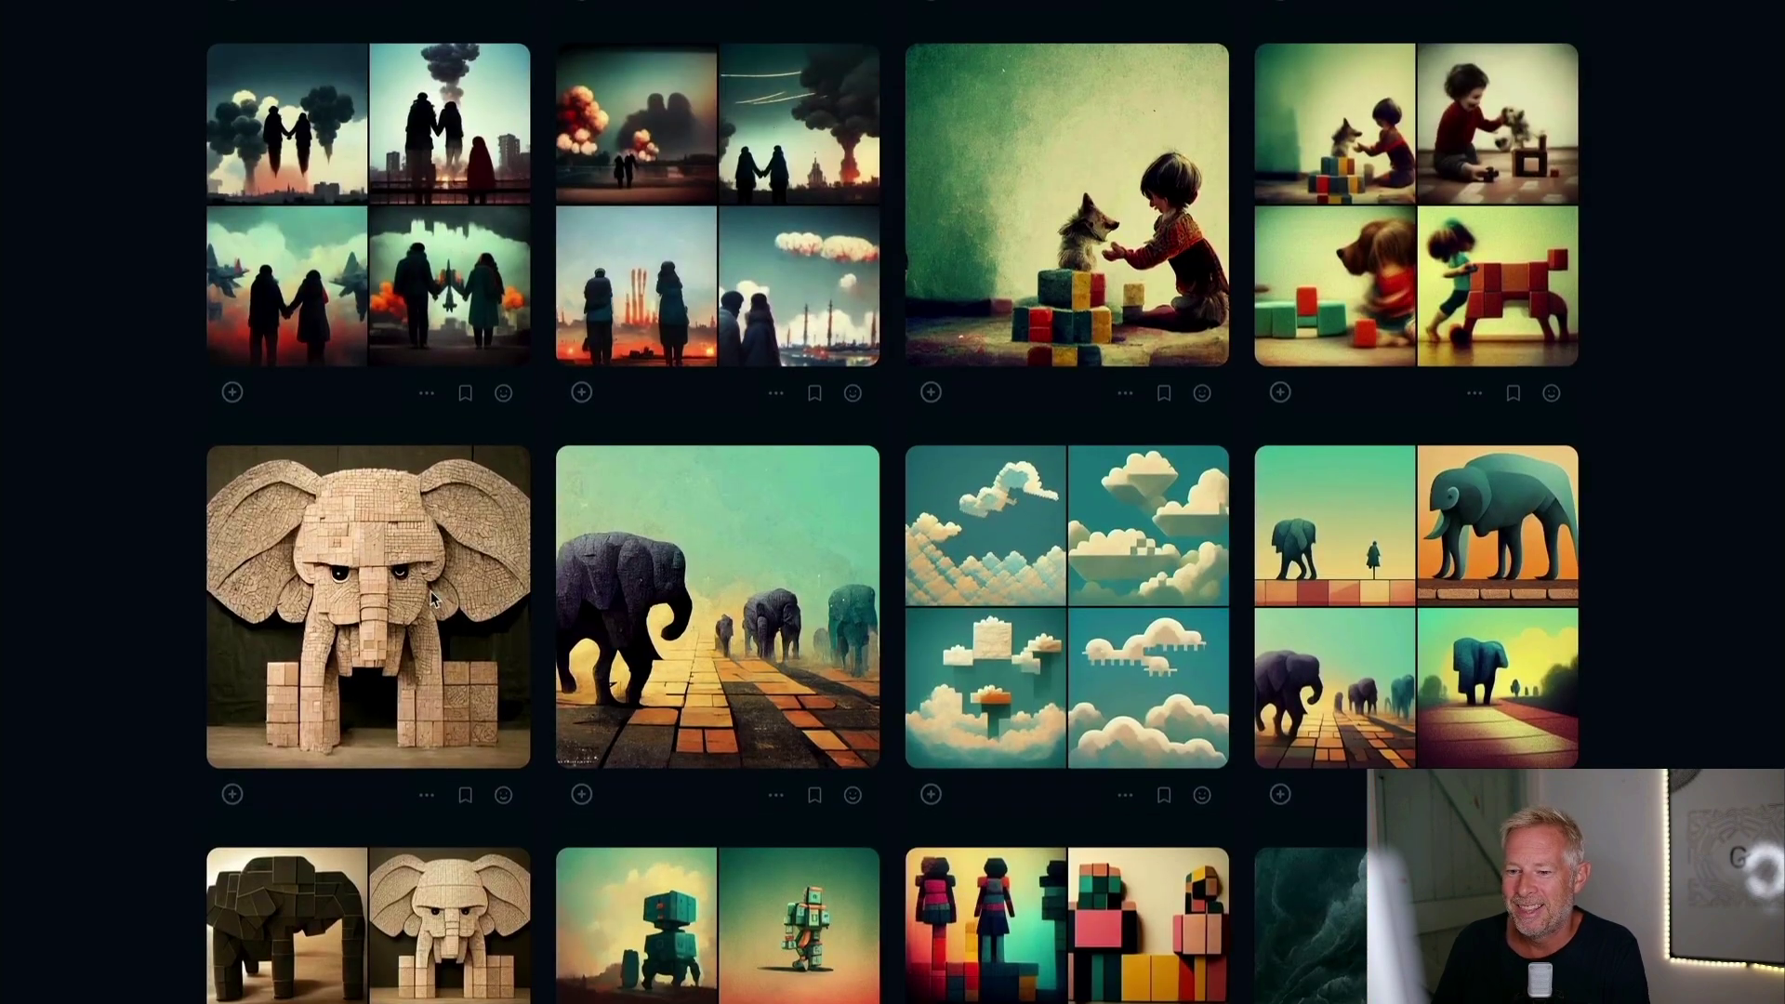
left_click(432, 589)
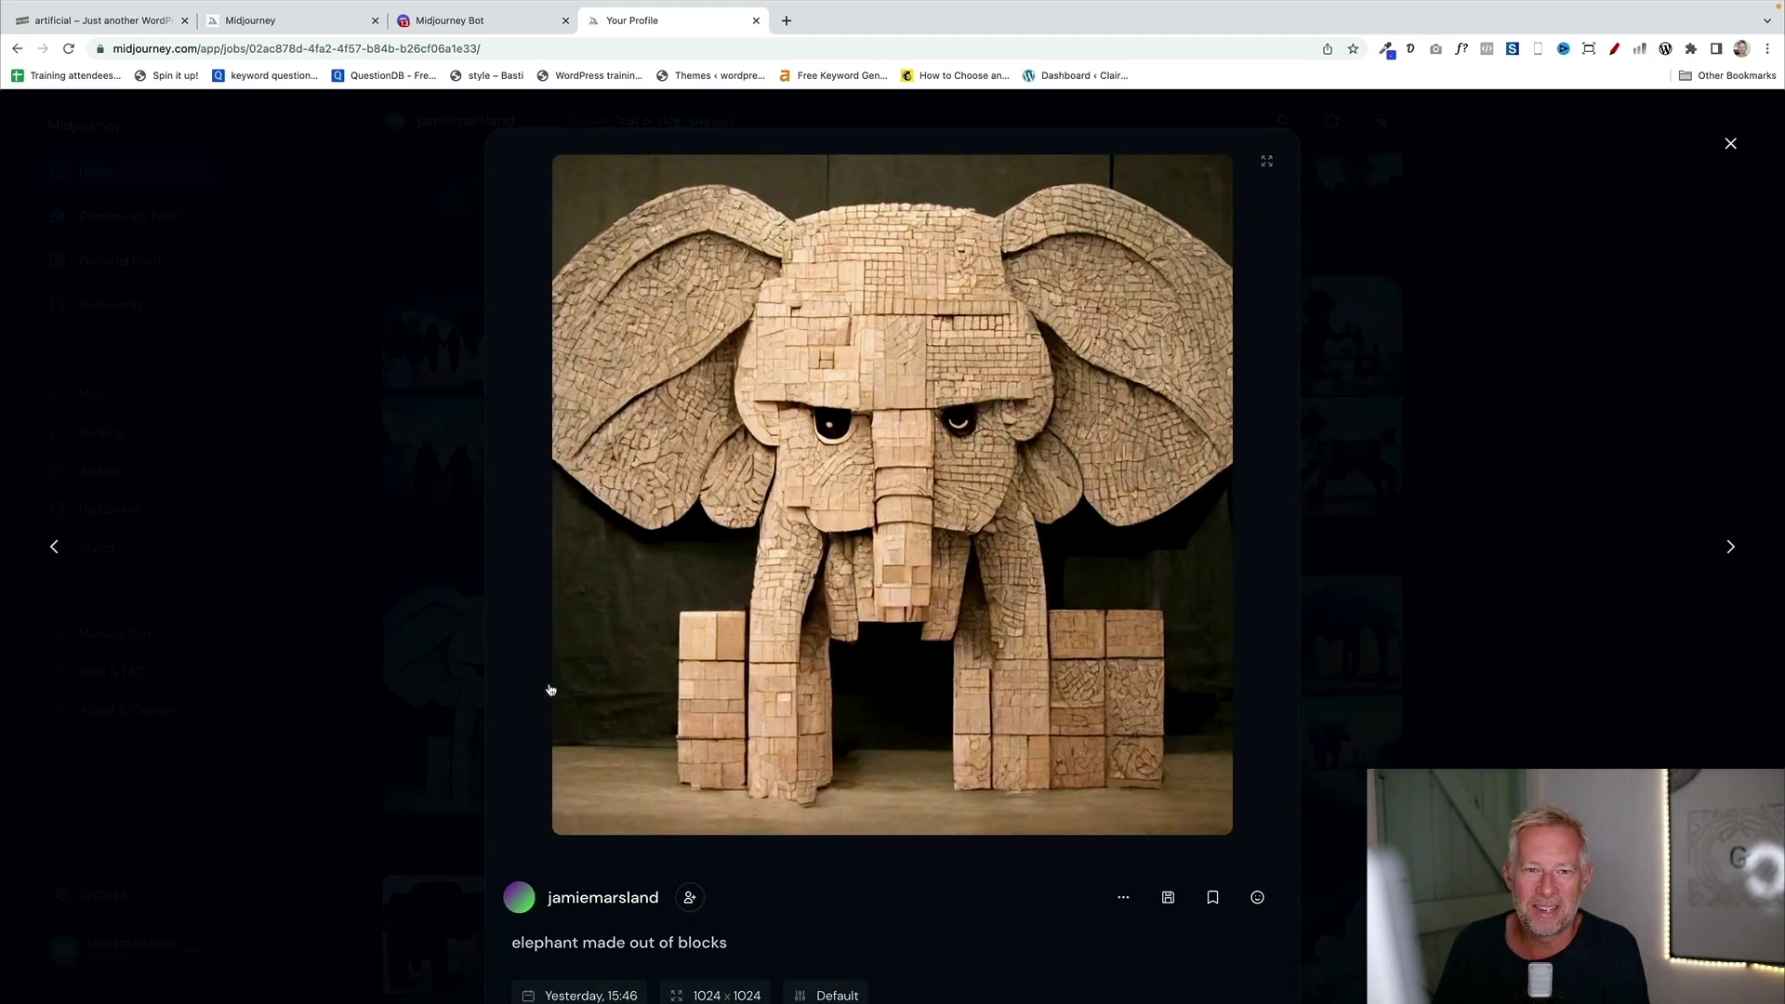
left_click_drag(537, 948, 762, 952)
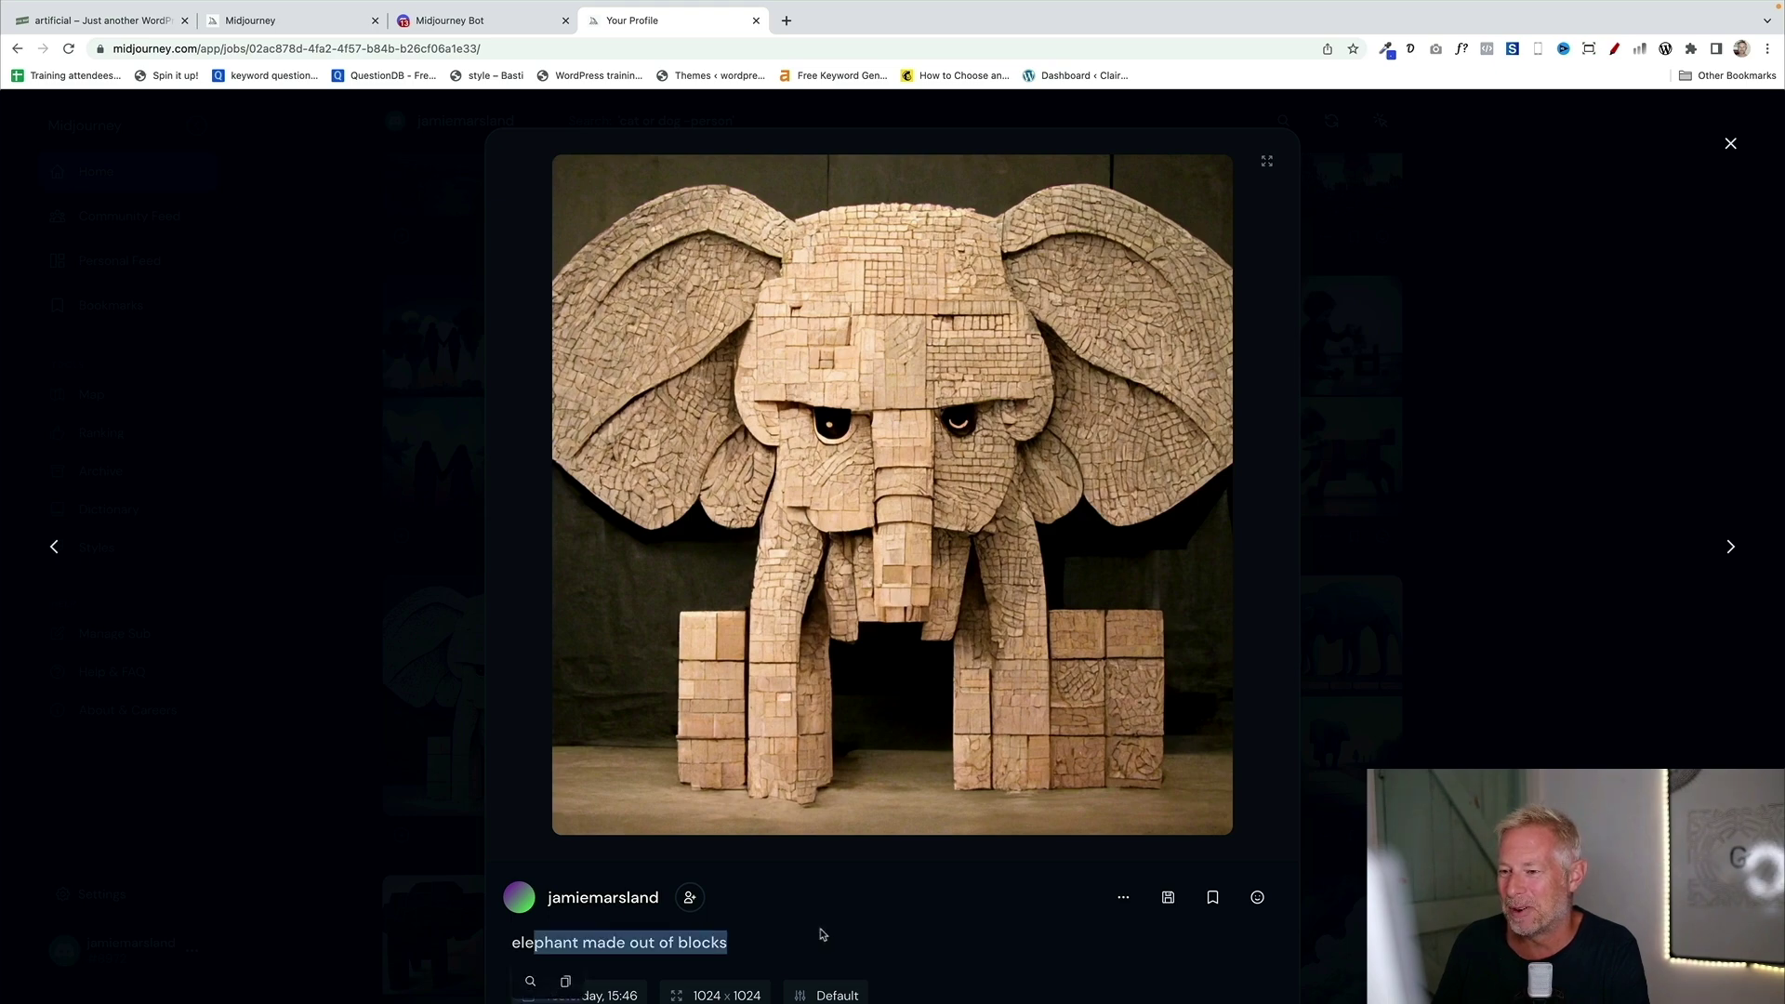
left_click(1730, 143)
scroll(891, 585, "up", 1)
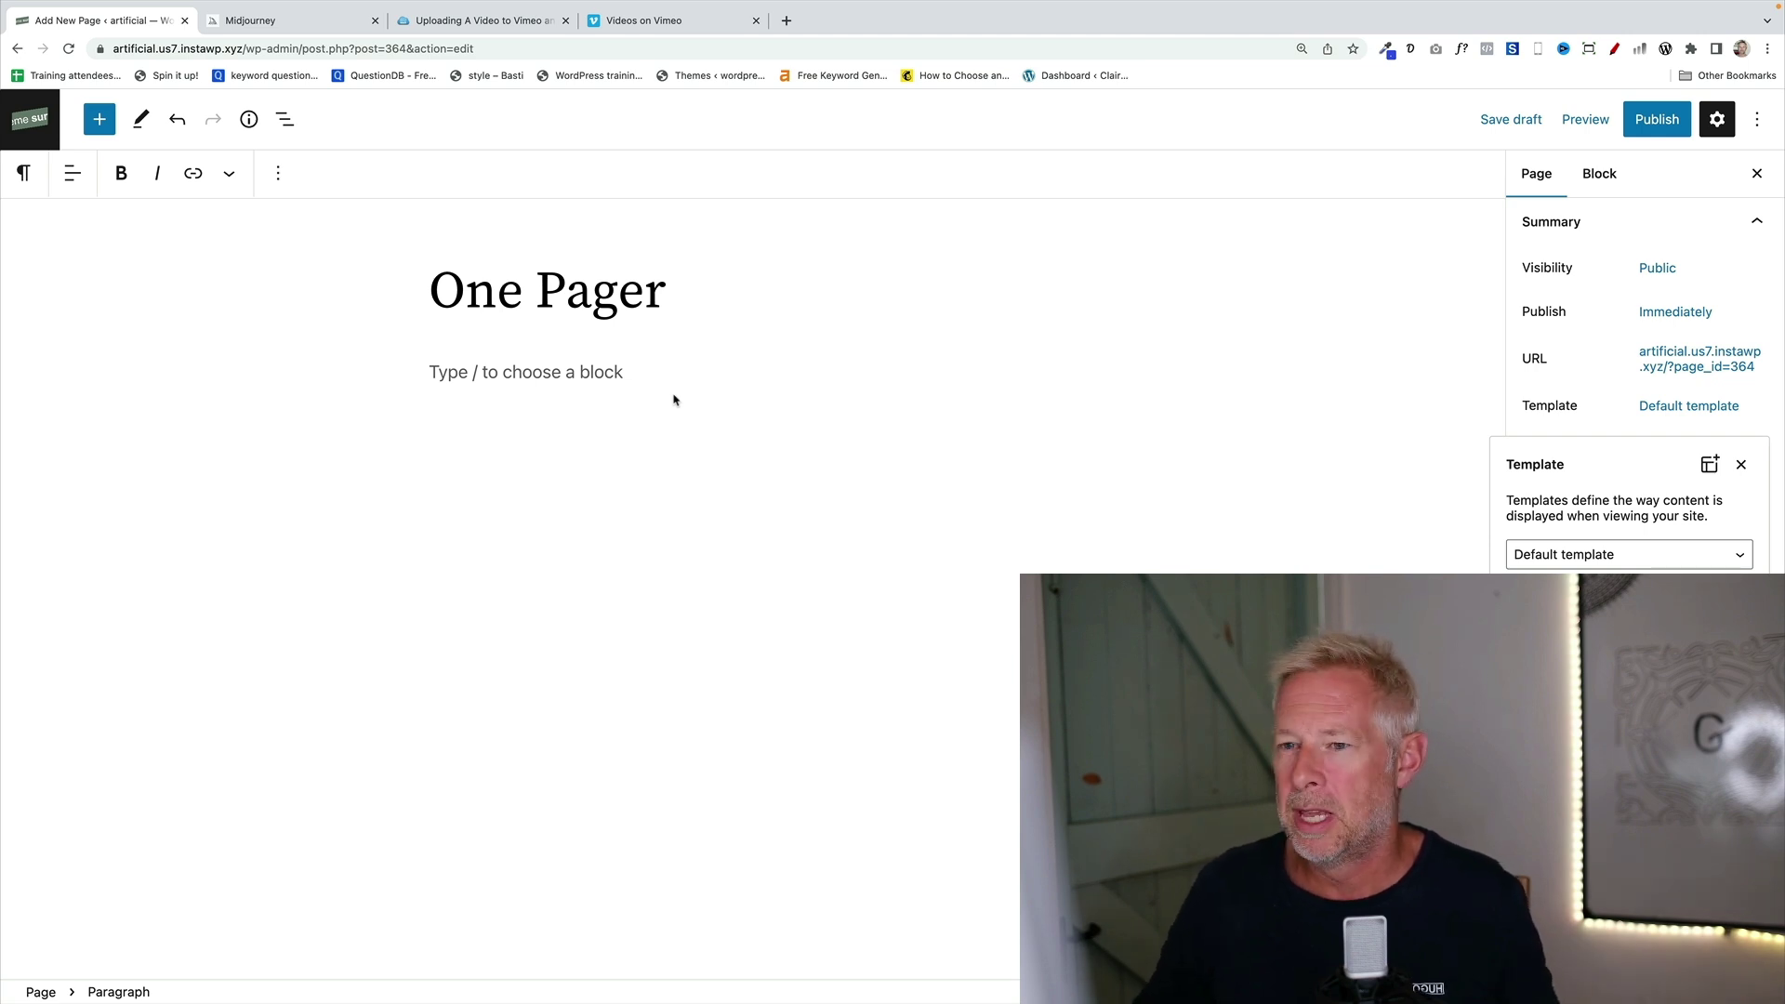
Change the One Pager page's template from Default to Blank.
left_click(618, 375)
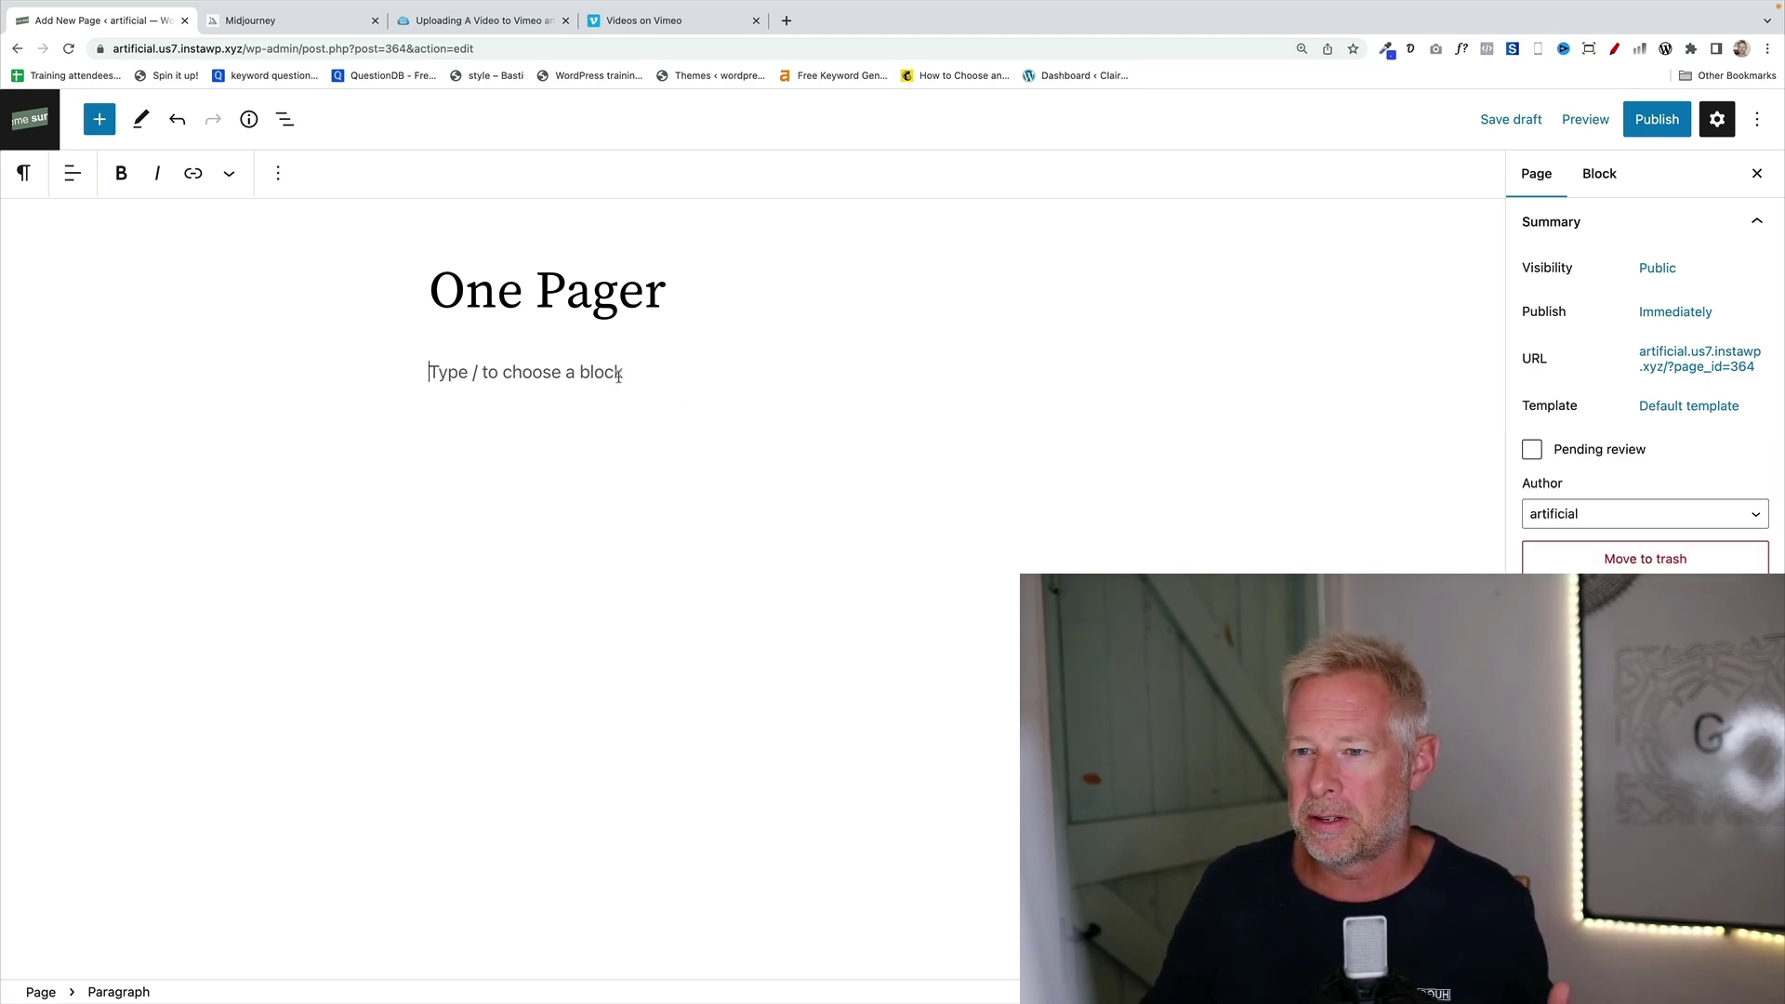
left_click(1538, 180)
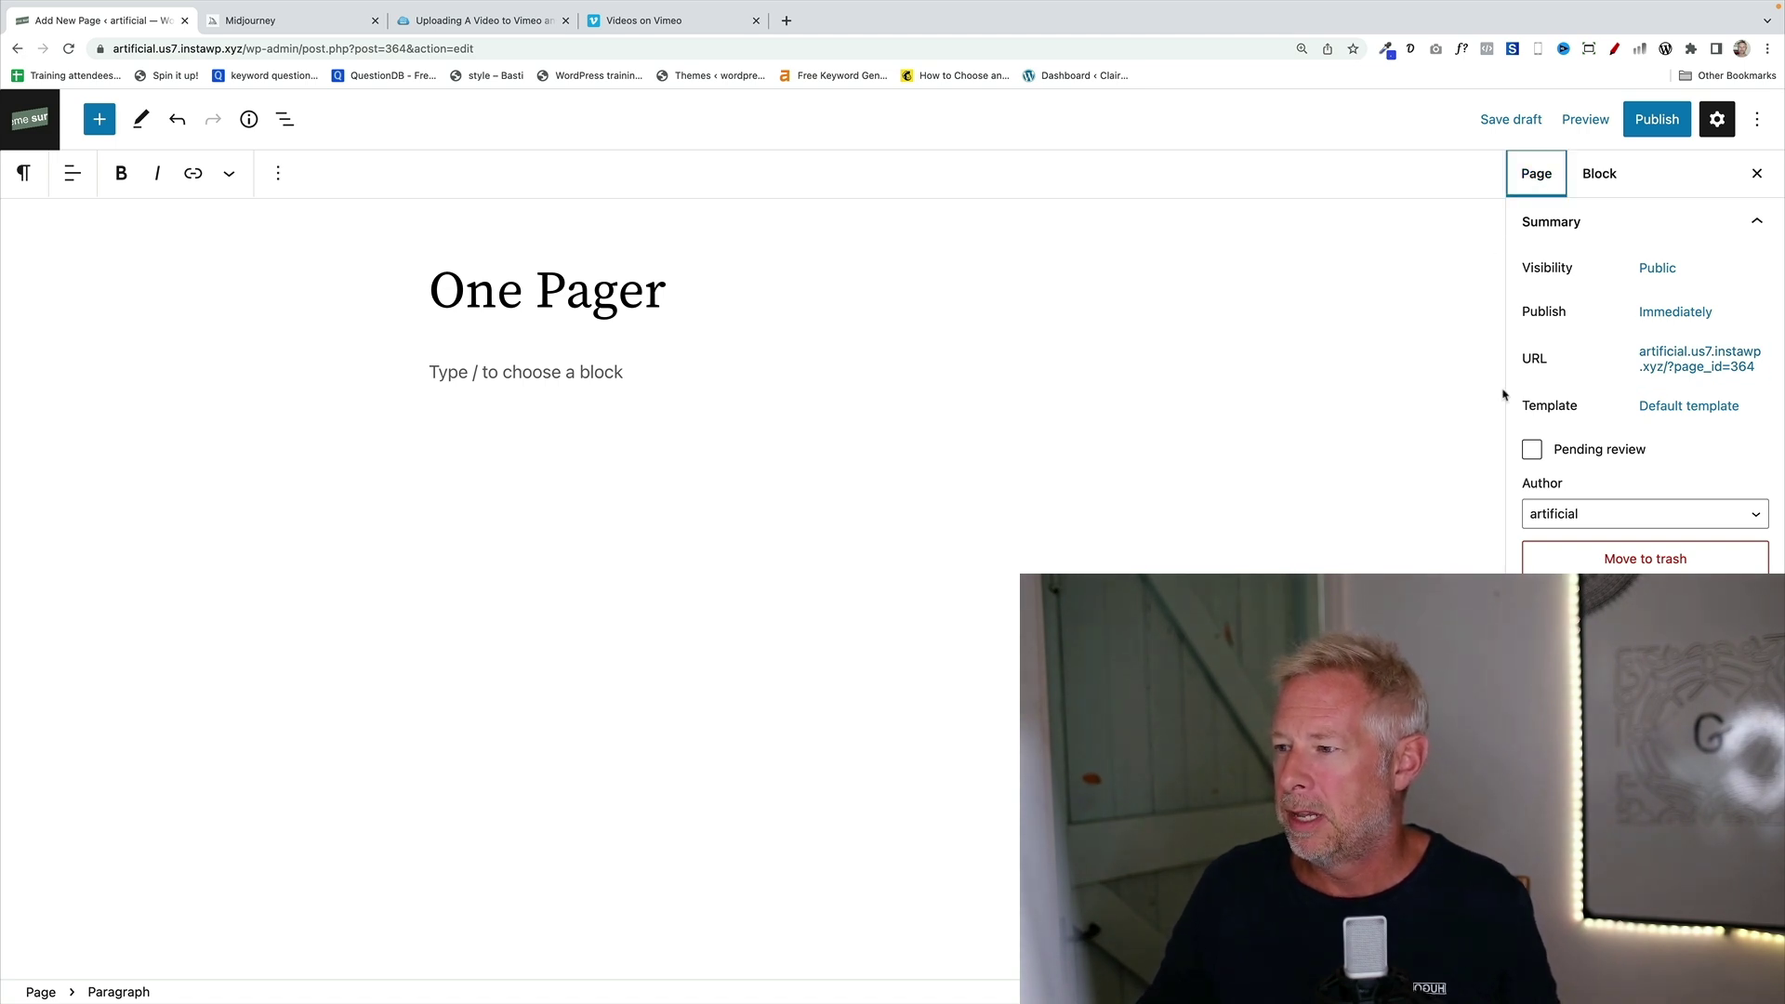
left_click(1663, 418)
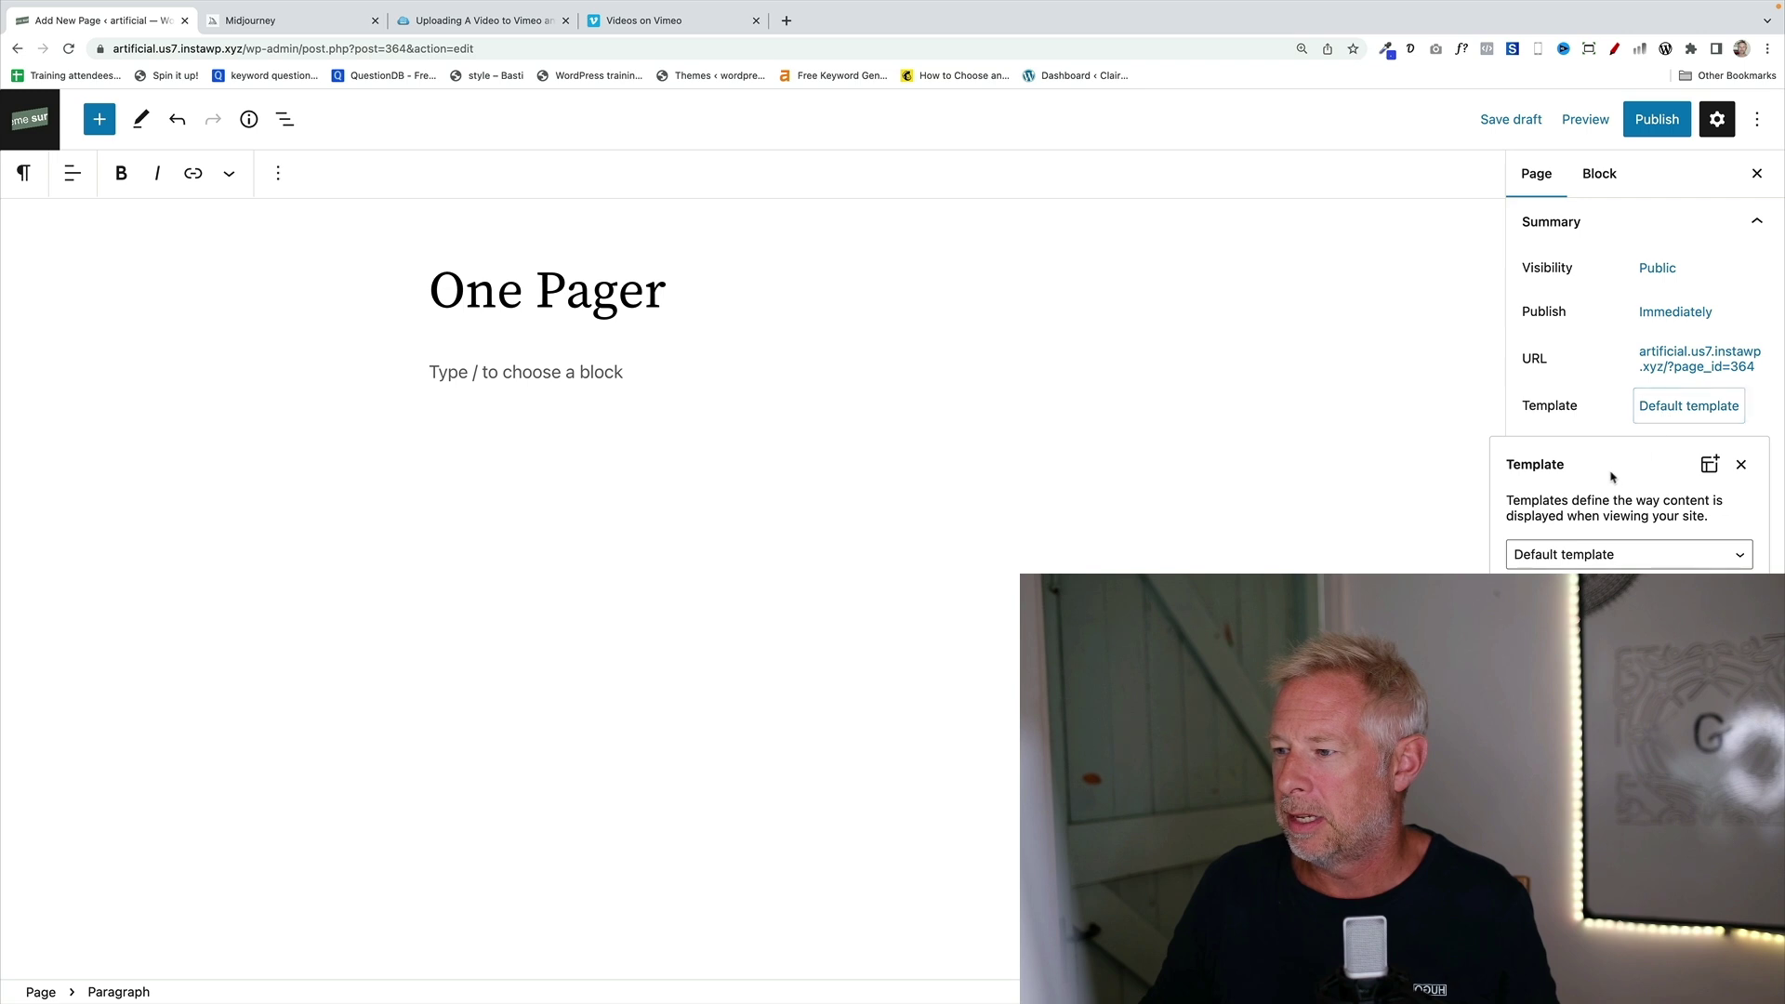
left_click(1593, 556)
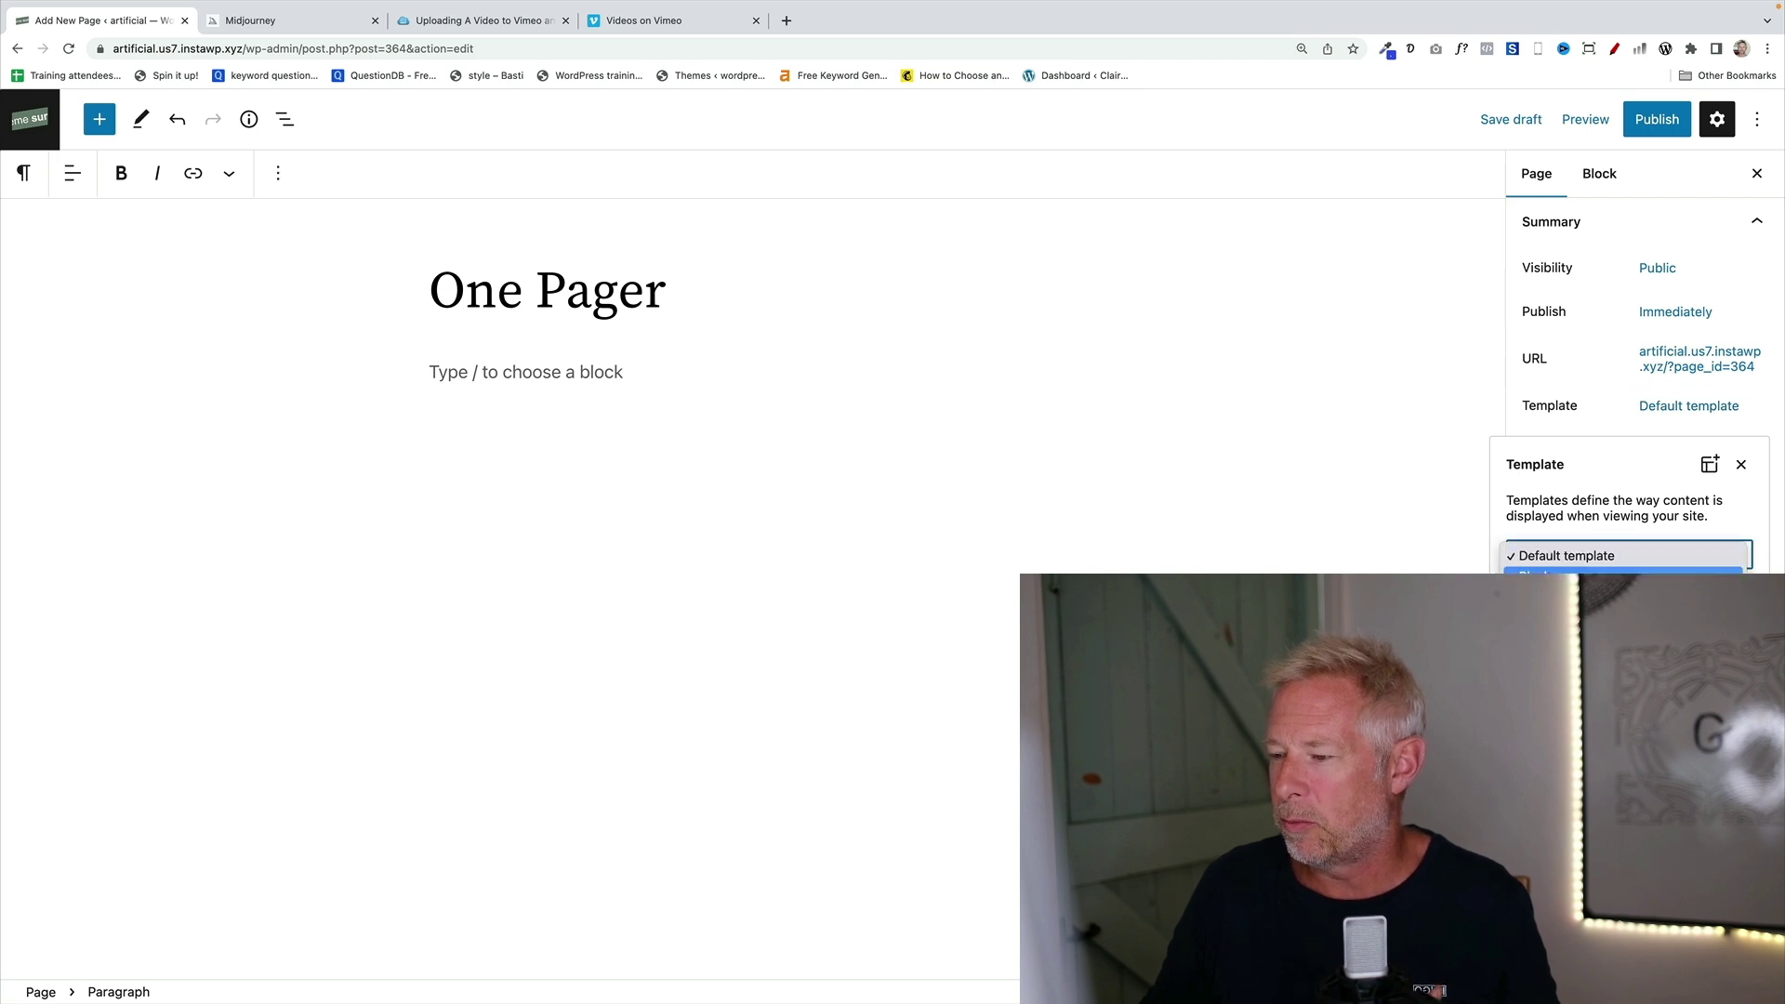
key("Return")
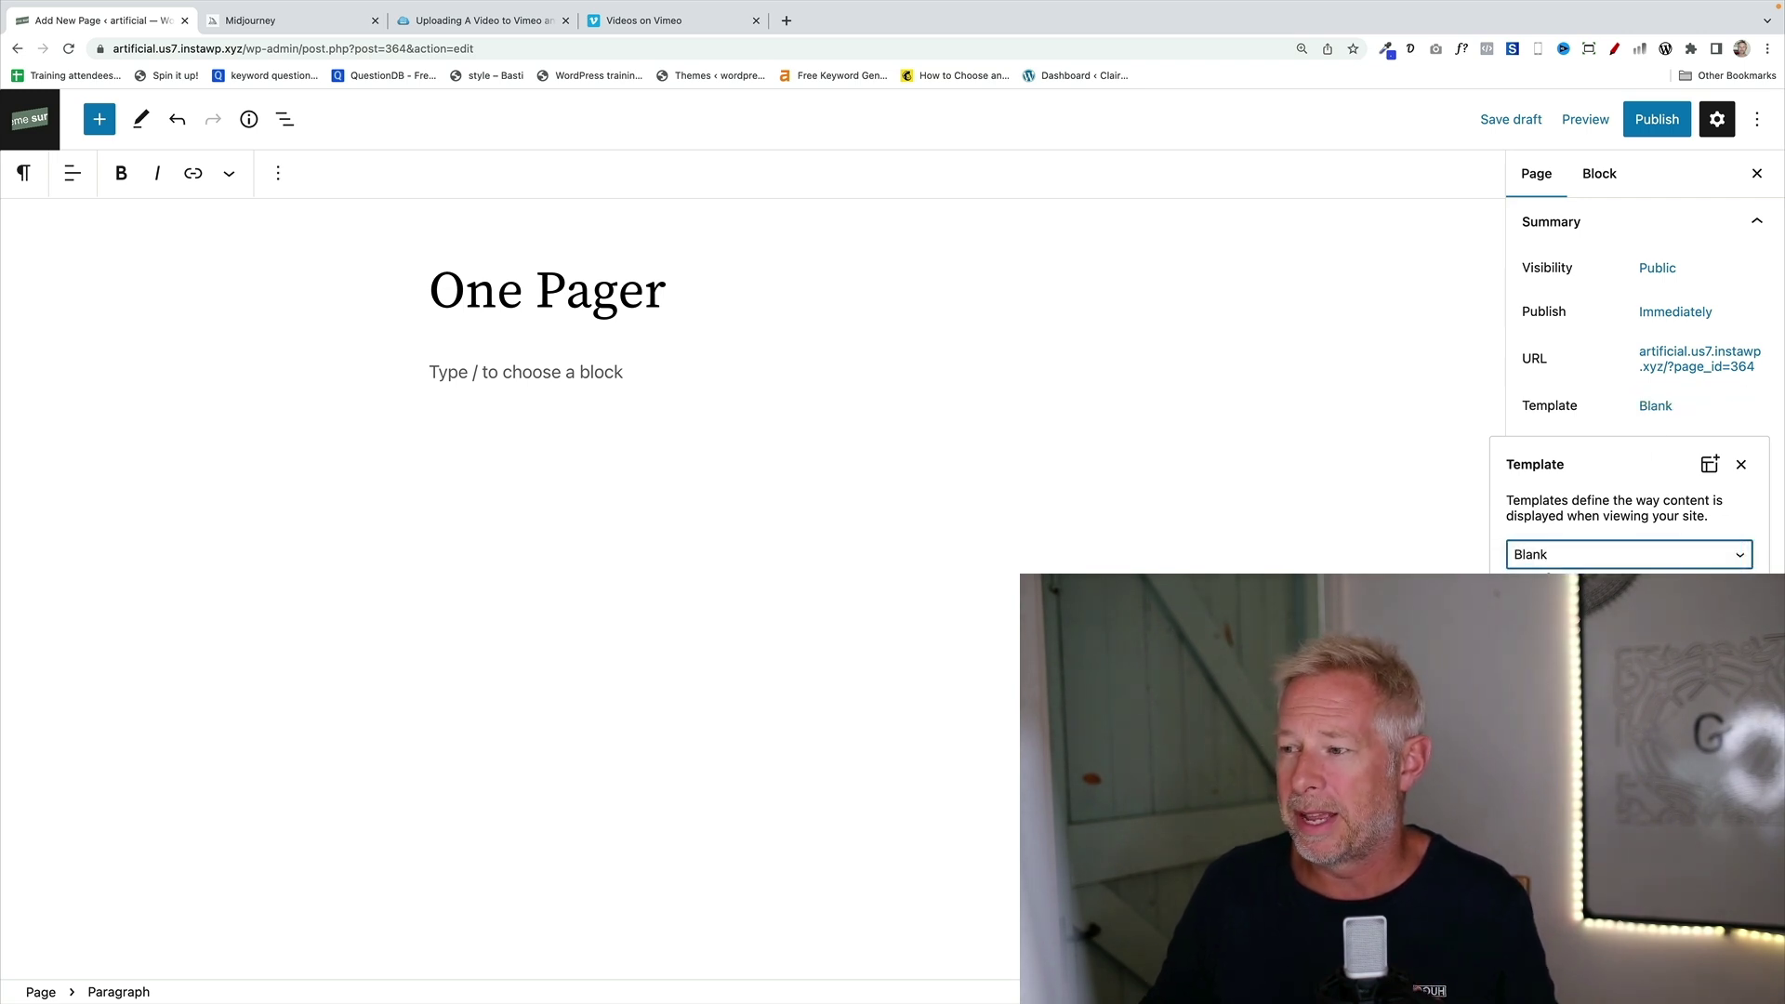
left_click(717, 364)
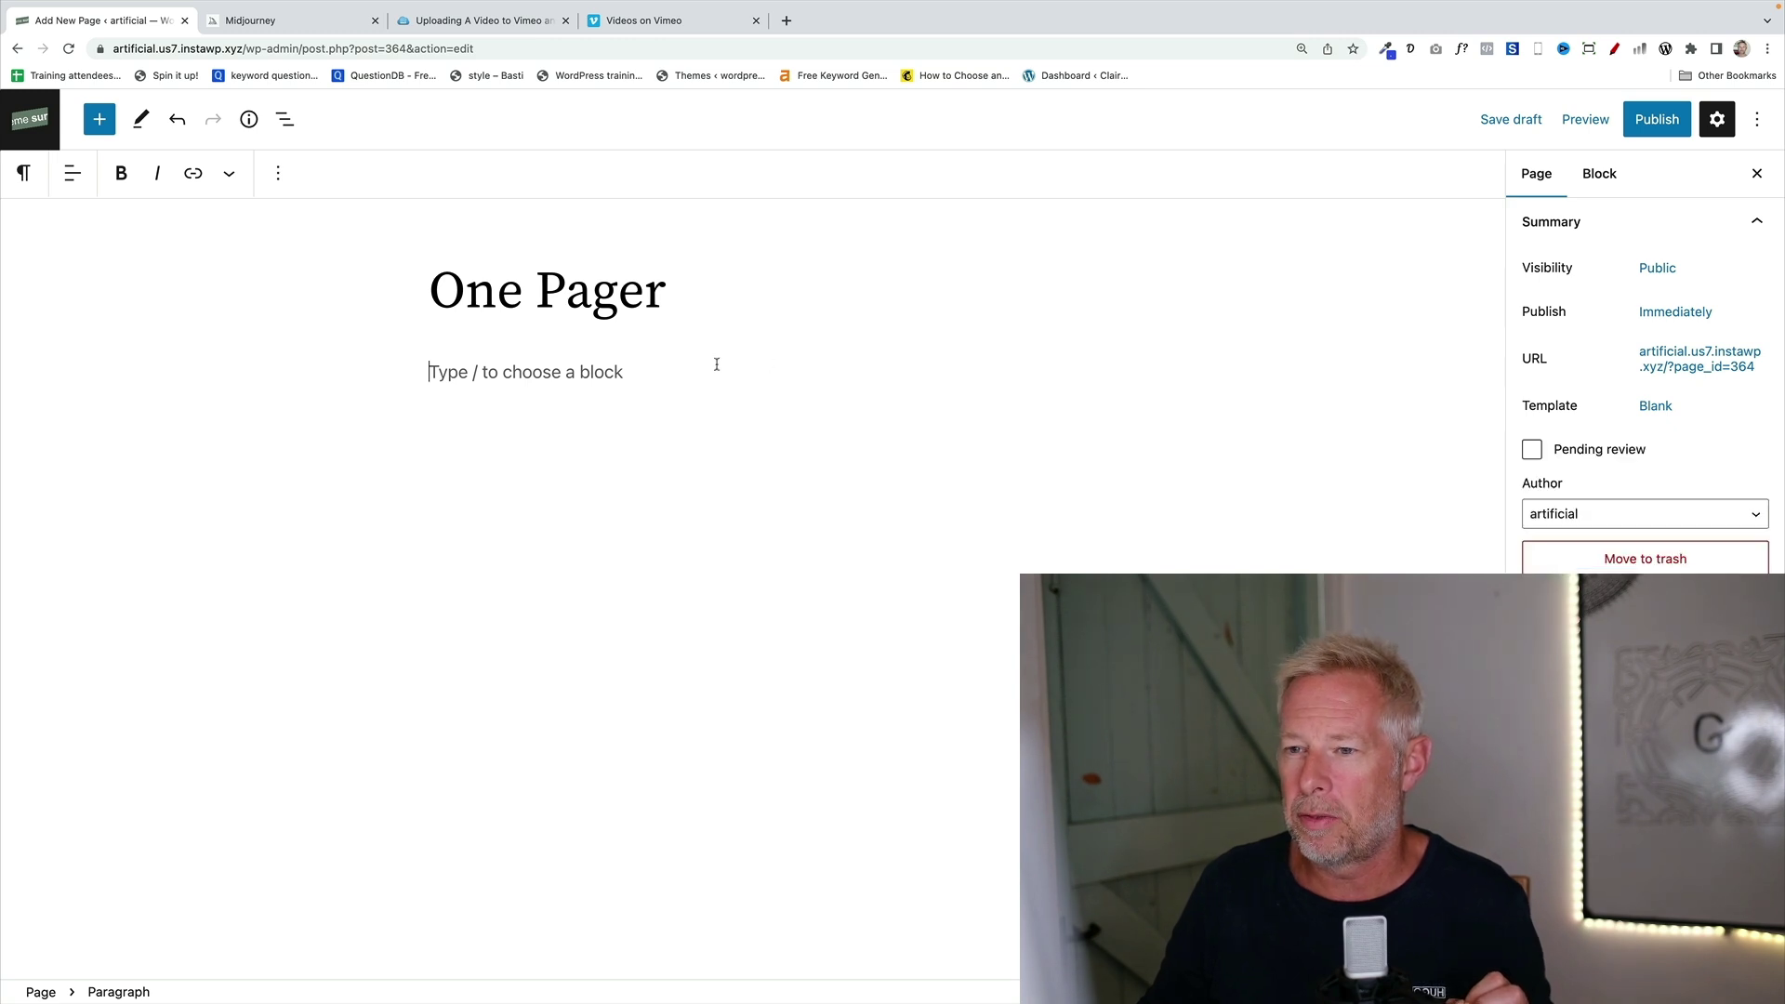
Publish the One Pager page and view it on the live site.
left_click(1650, 123)
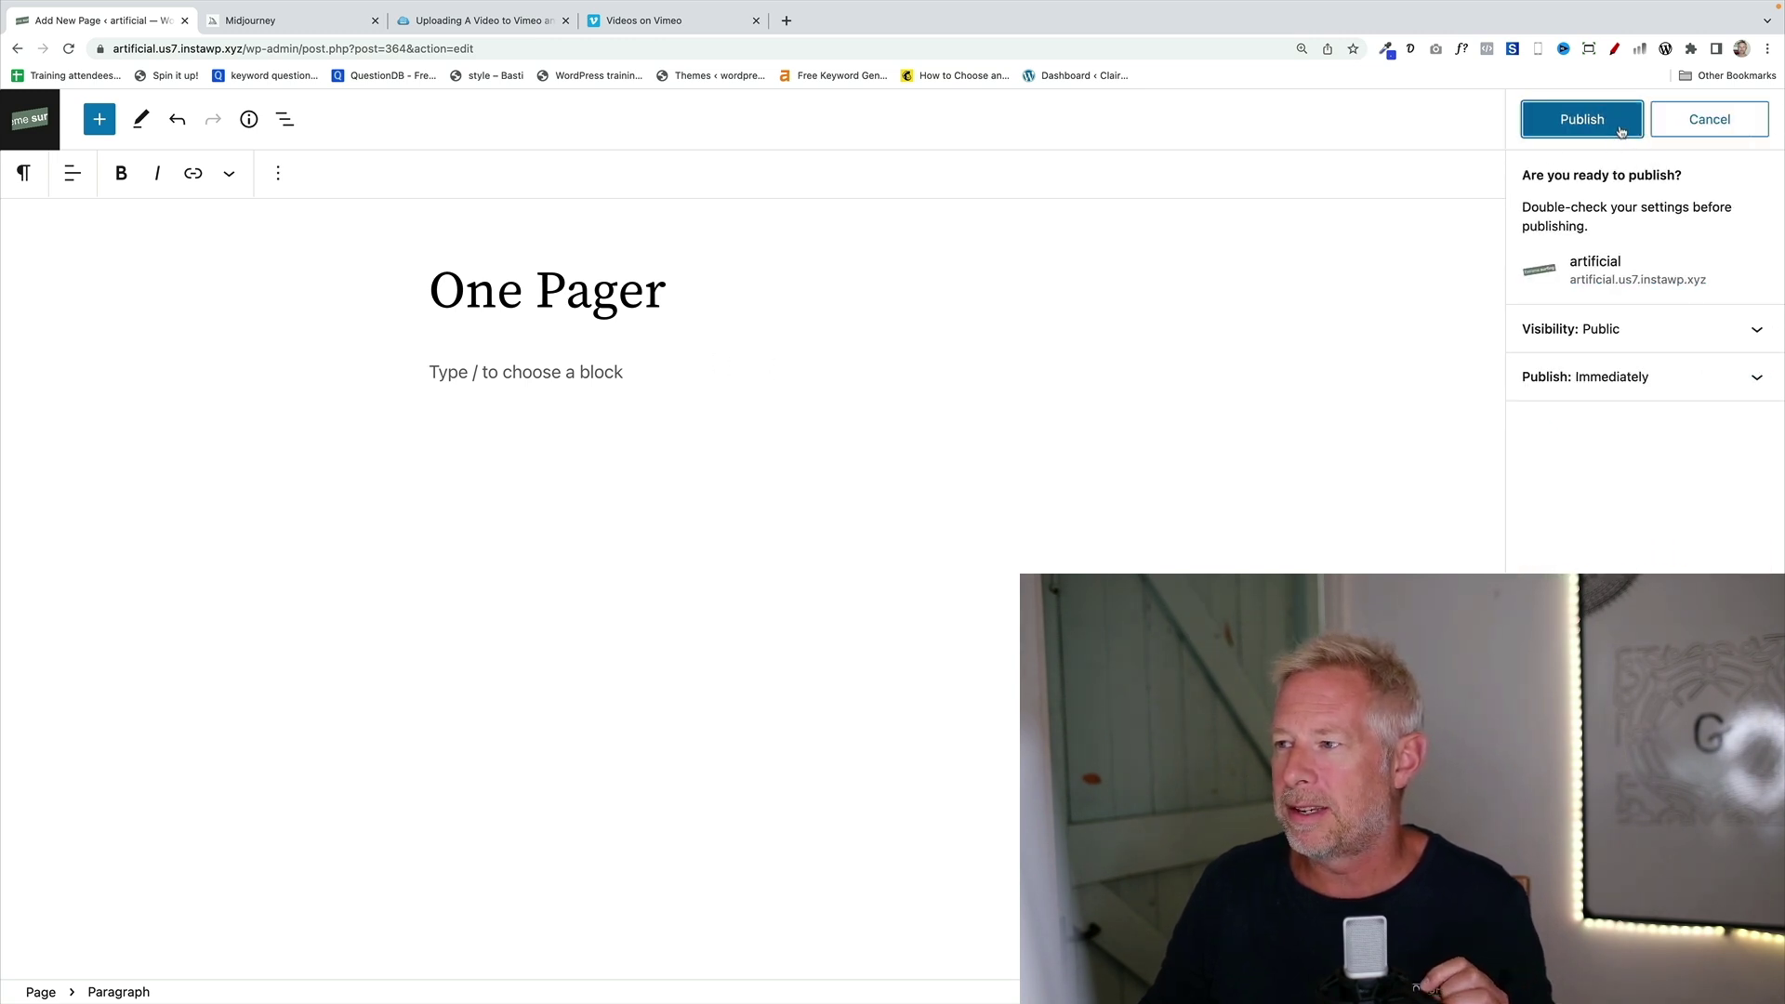
left_click(1612, 121)
left_click(200, 939)
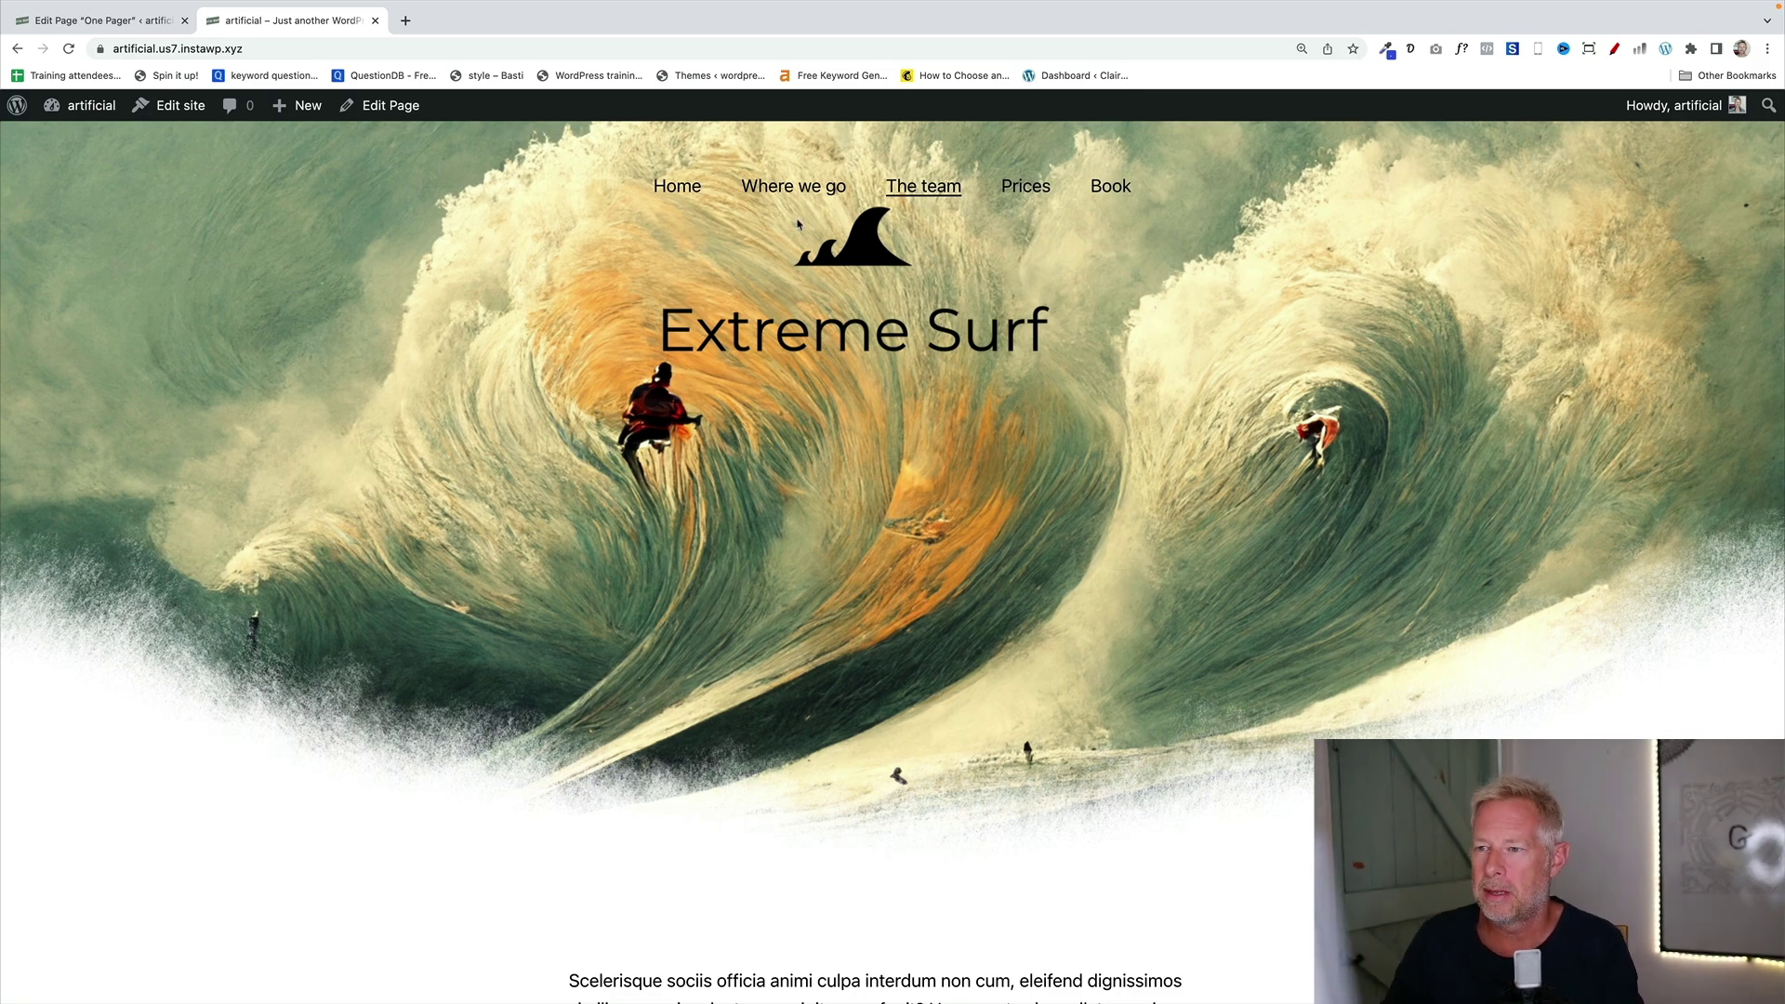
Test that the 'Where we go' menu link smooth-scrolls to its section, then go back to the One Pager editor.
left_click(798, 189)
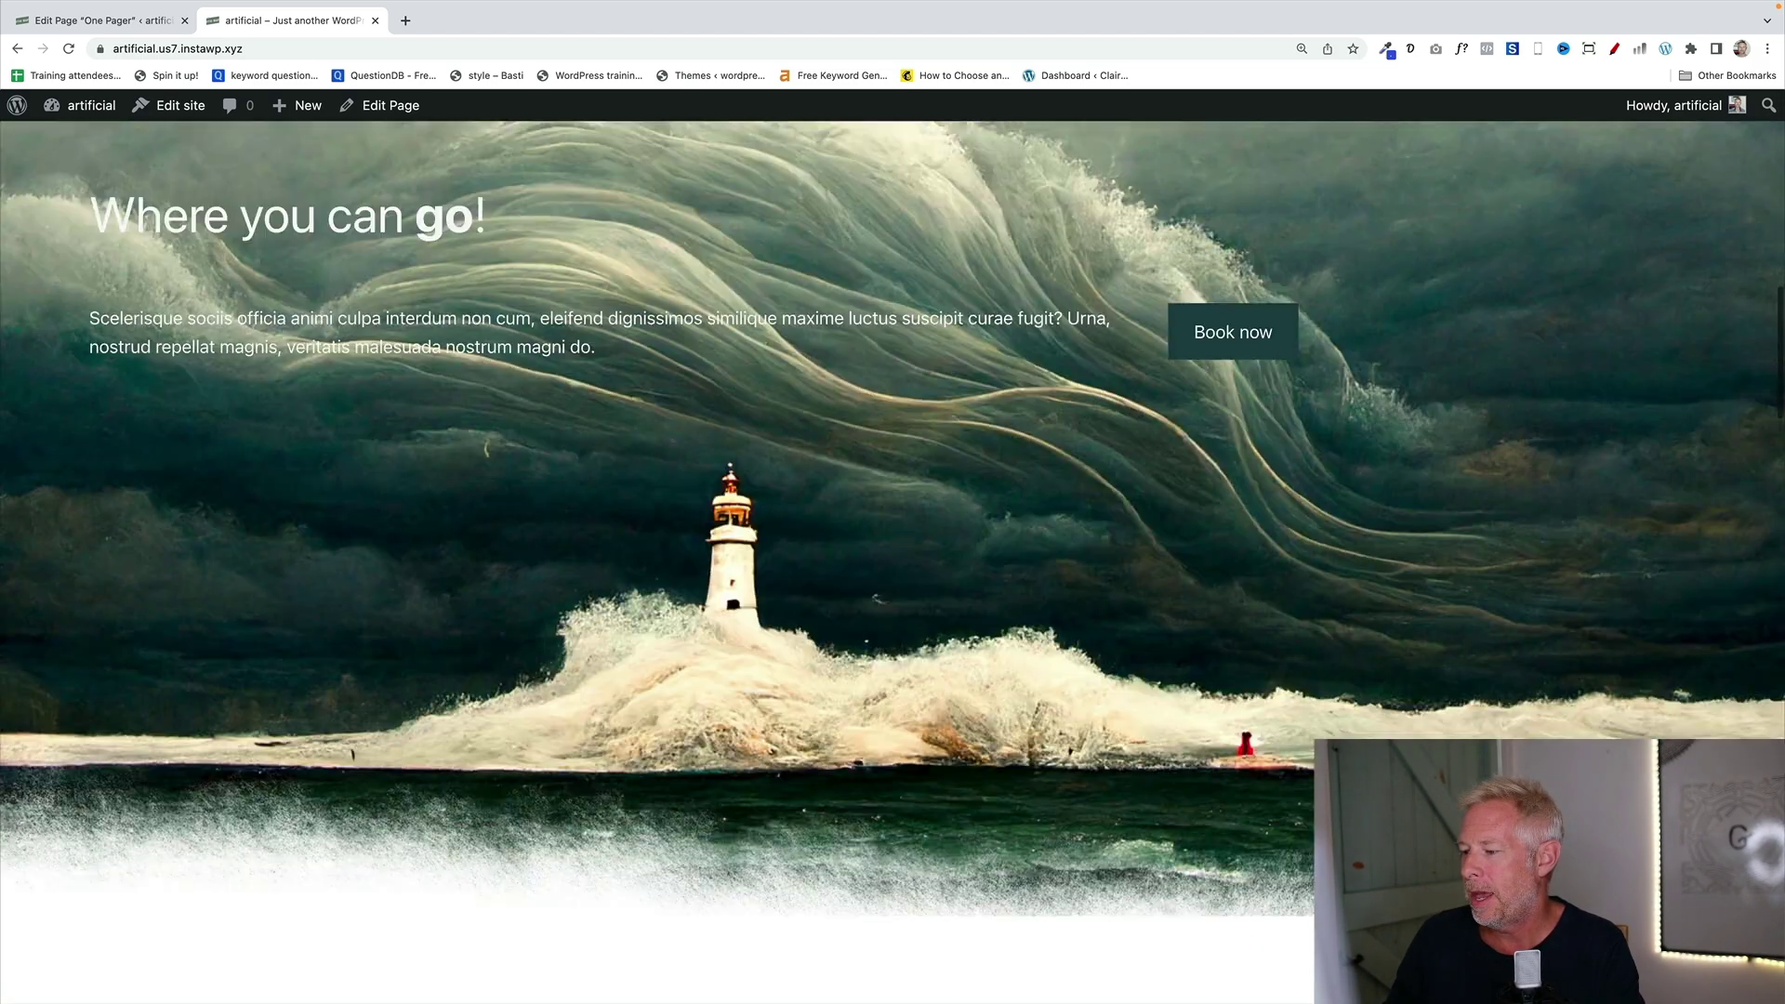
scroll(1104, 675, "up", 15)
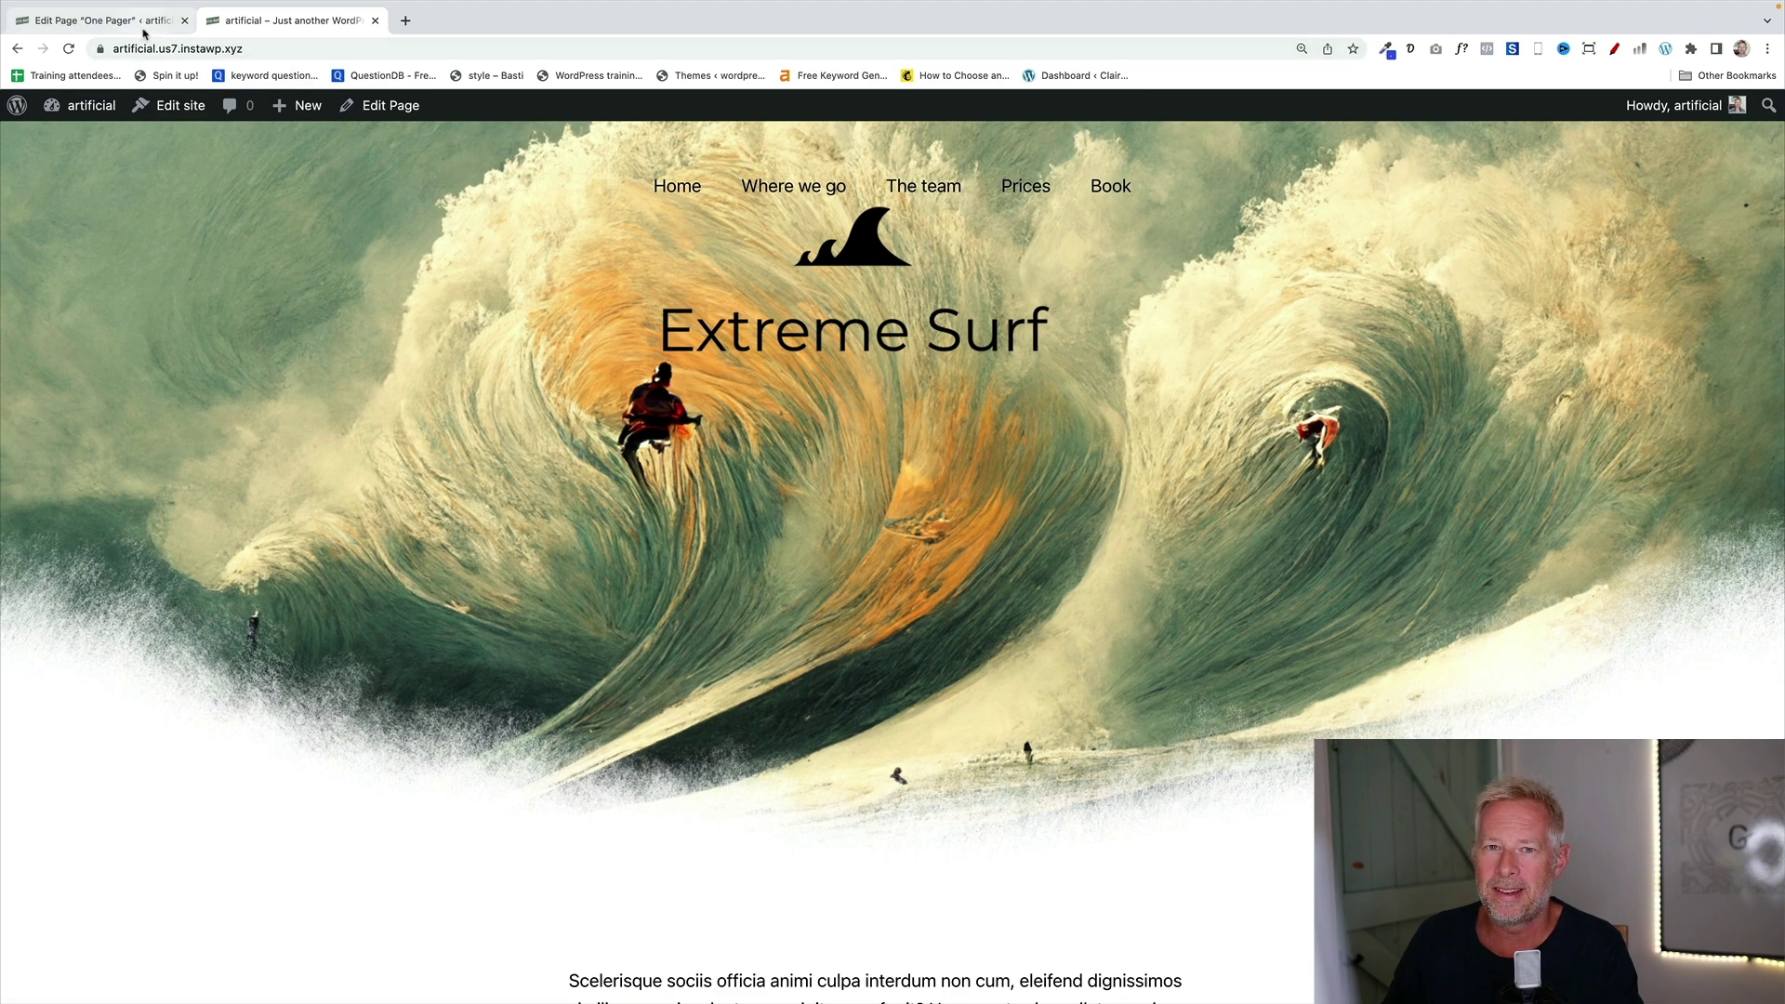
left_click(102, 21)
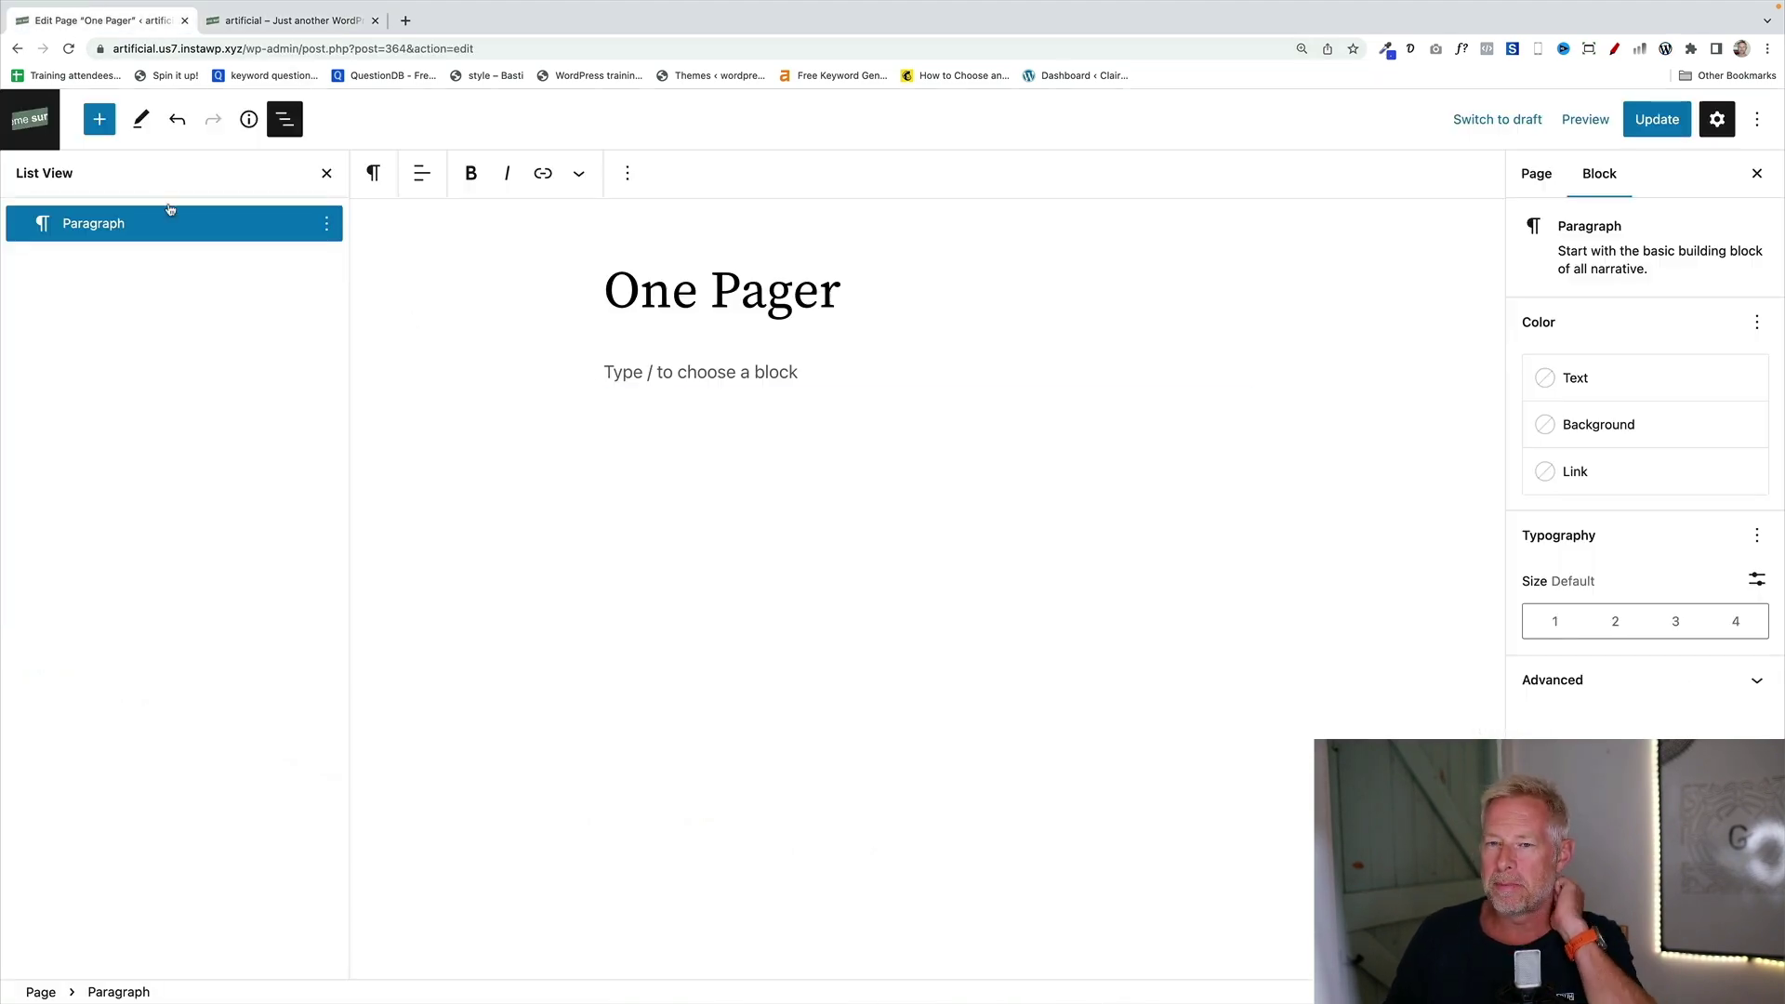
Add a Cover block with mount-everest-1.png as background and delete the empty paragraph above it.
left_click(99, 119)
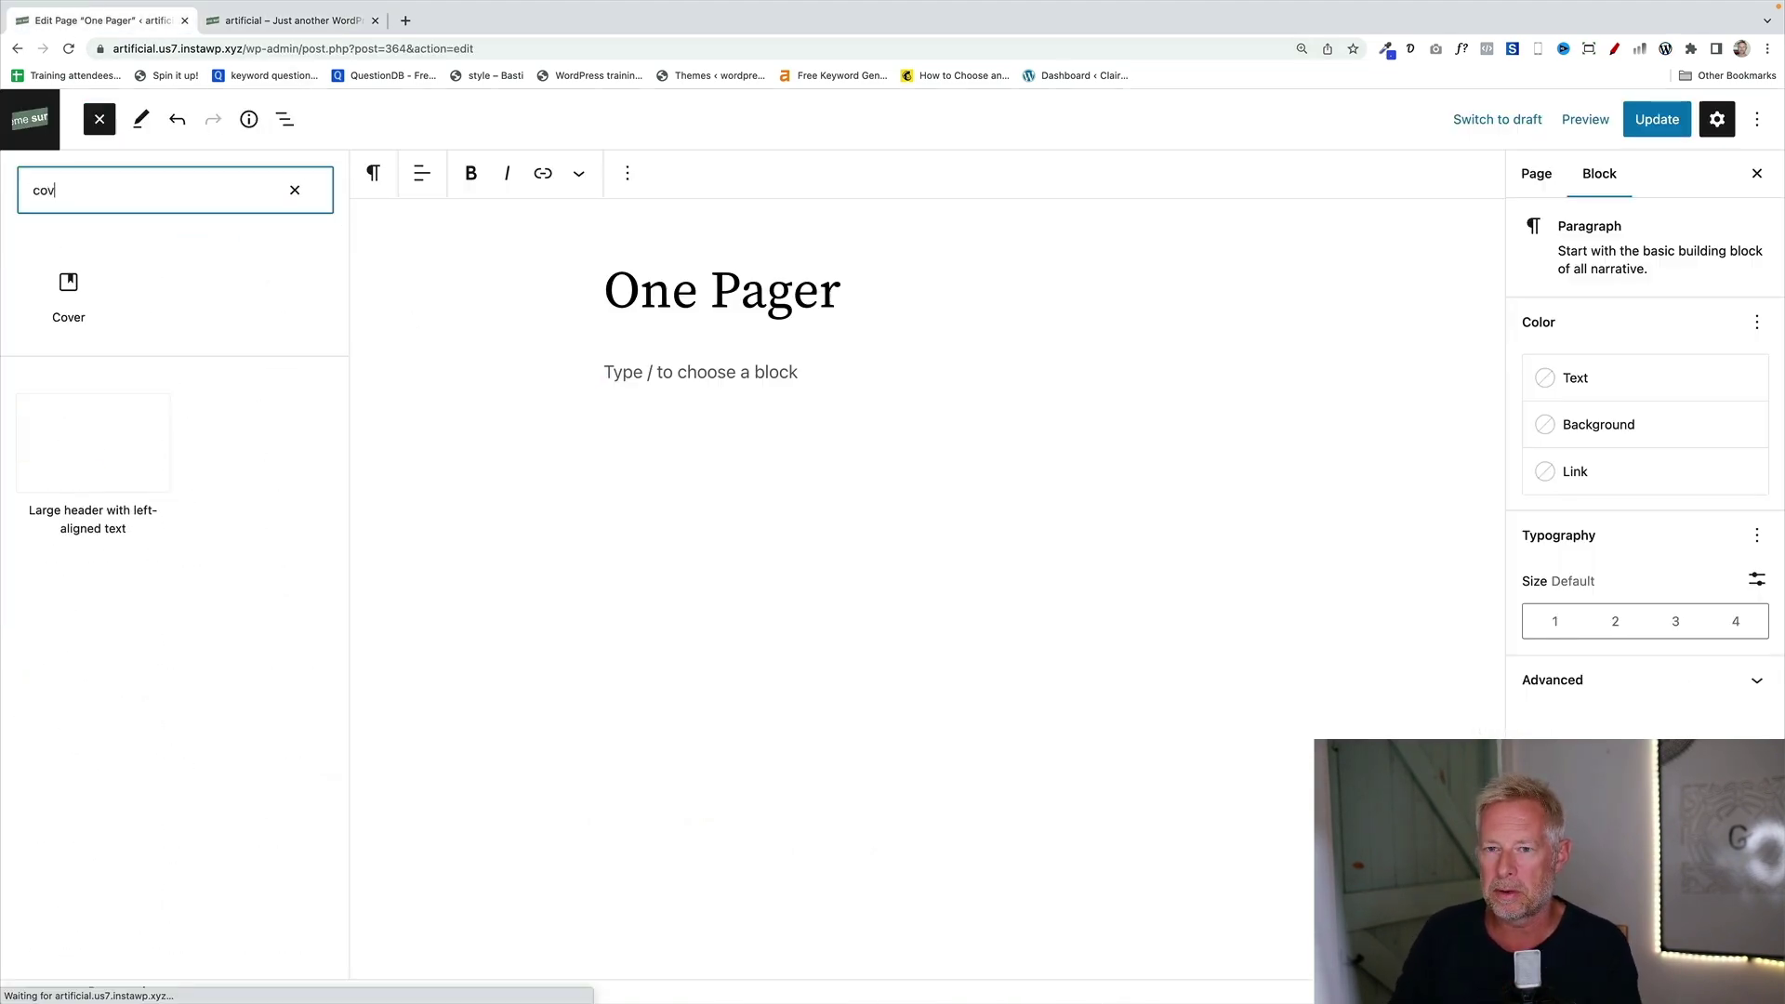
type("er")
left_click_drag(68, 293, 766, 384)
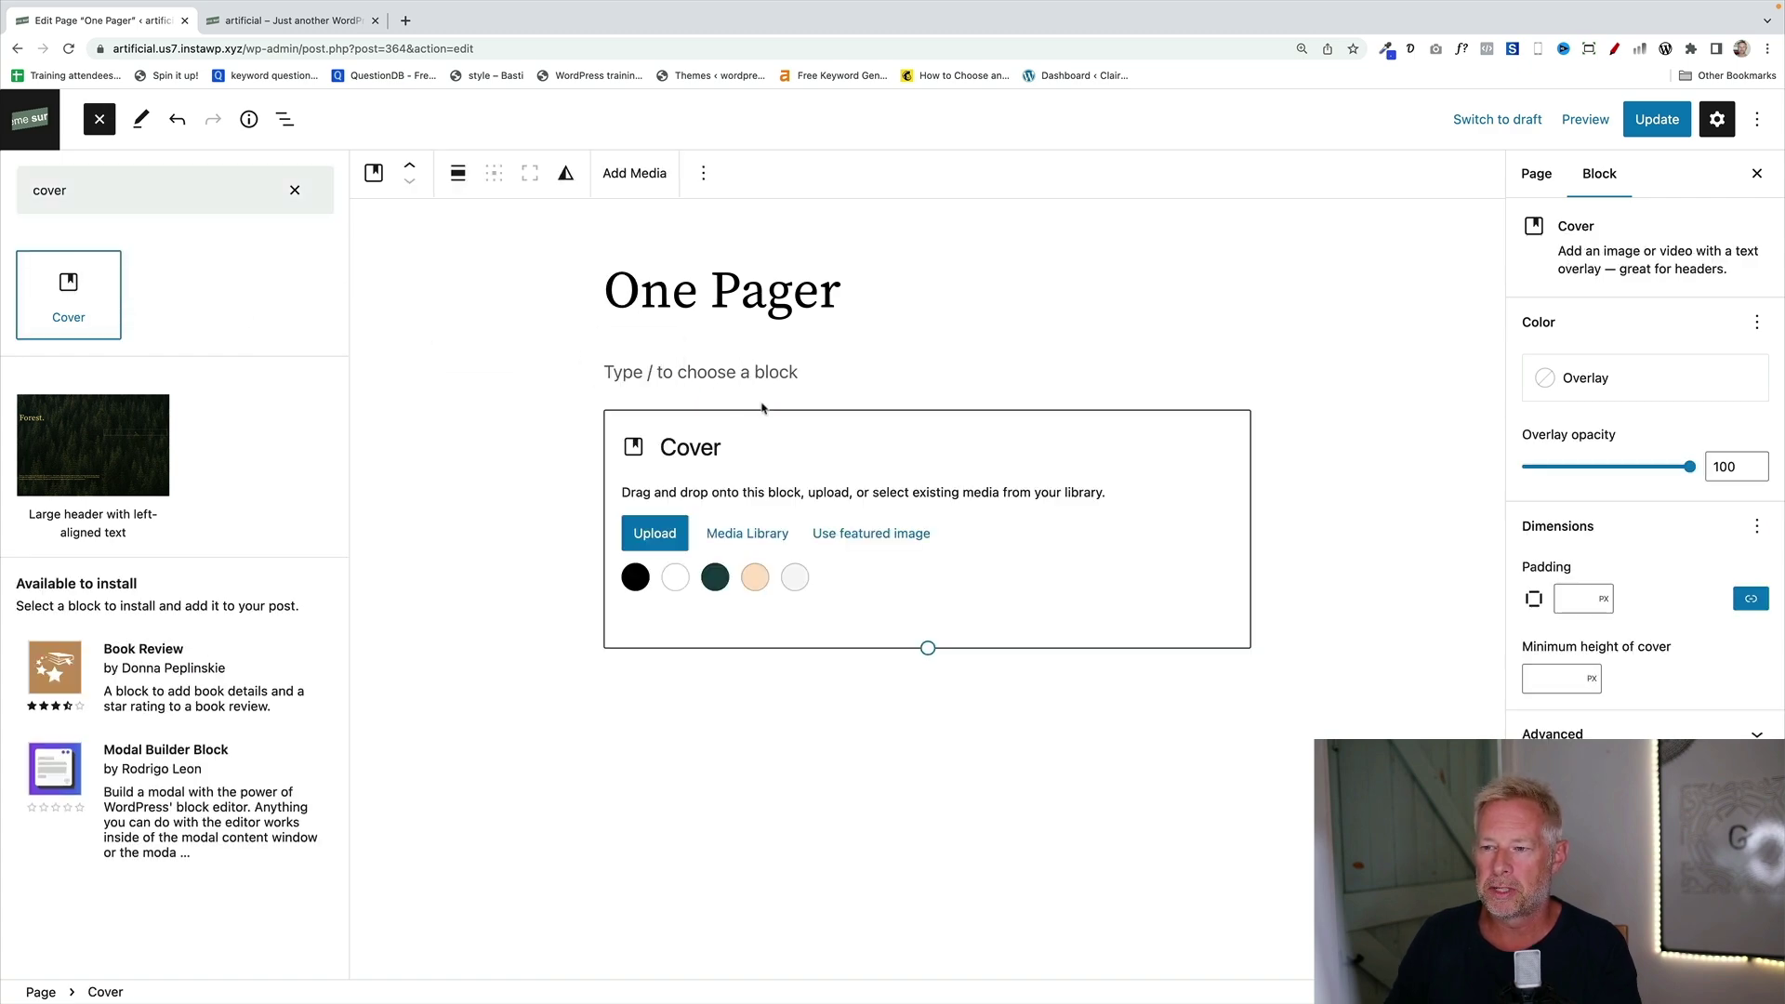
left_click(760, 532)
left_click(586, 534)
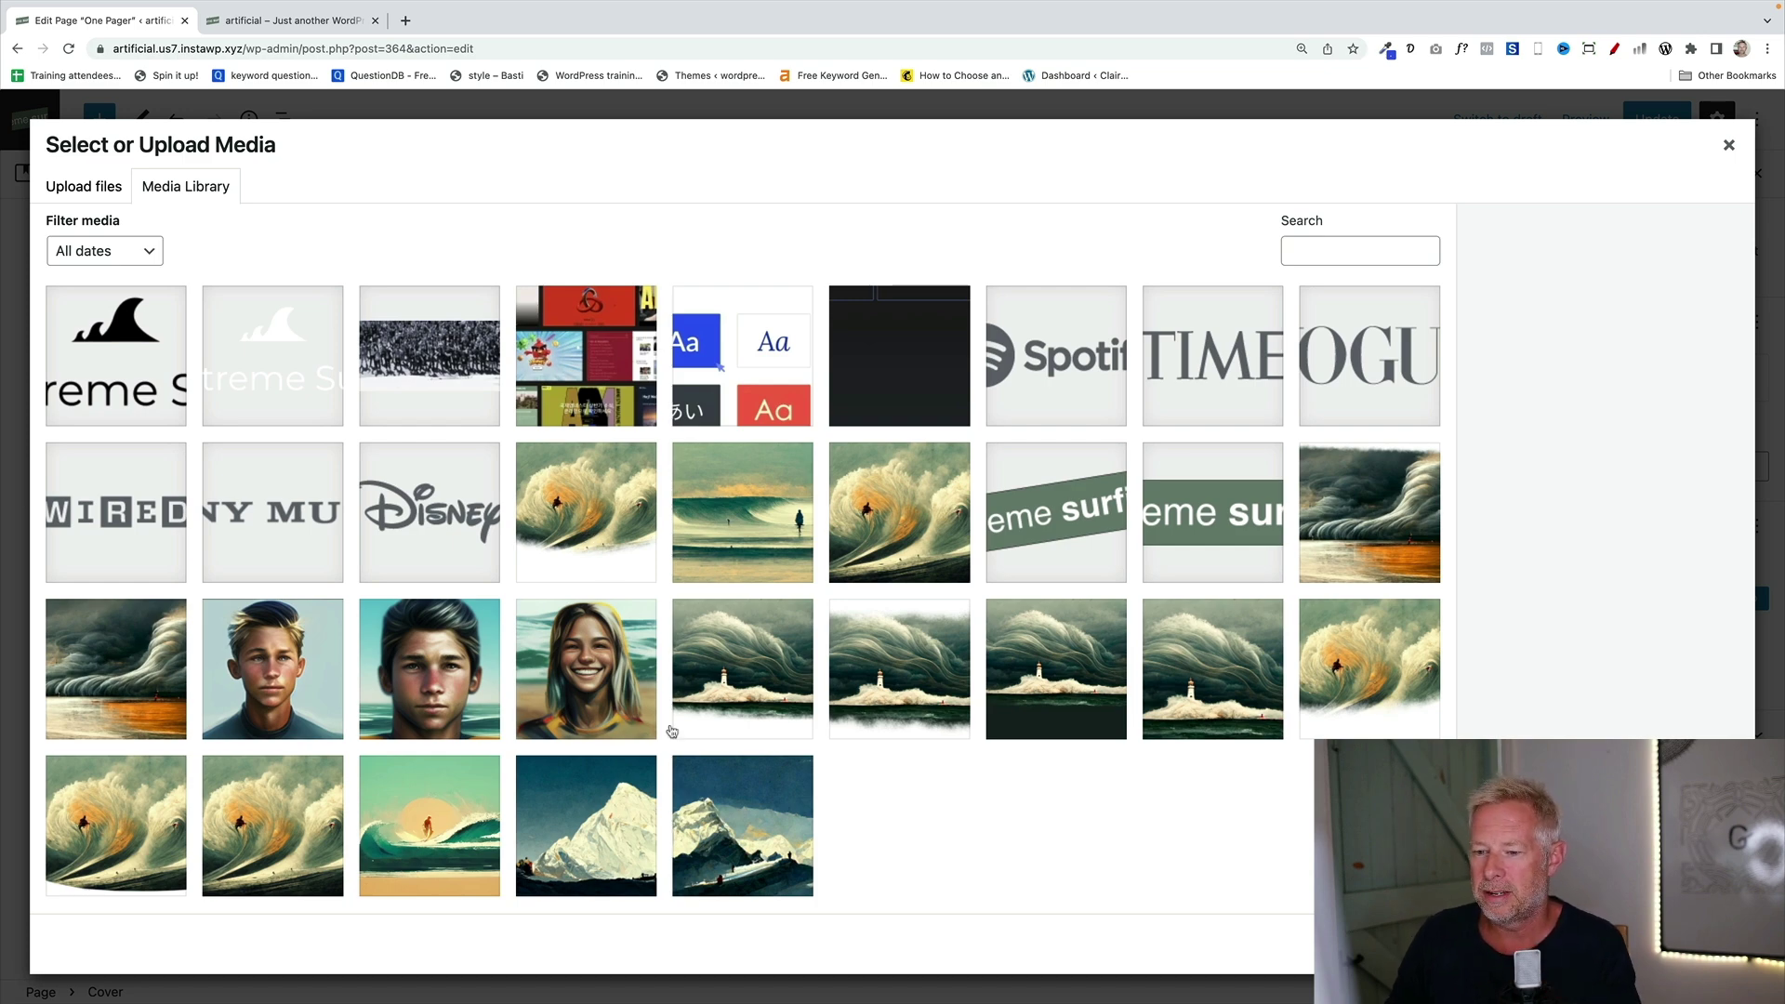
left_click(703, 780)
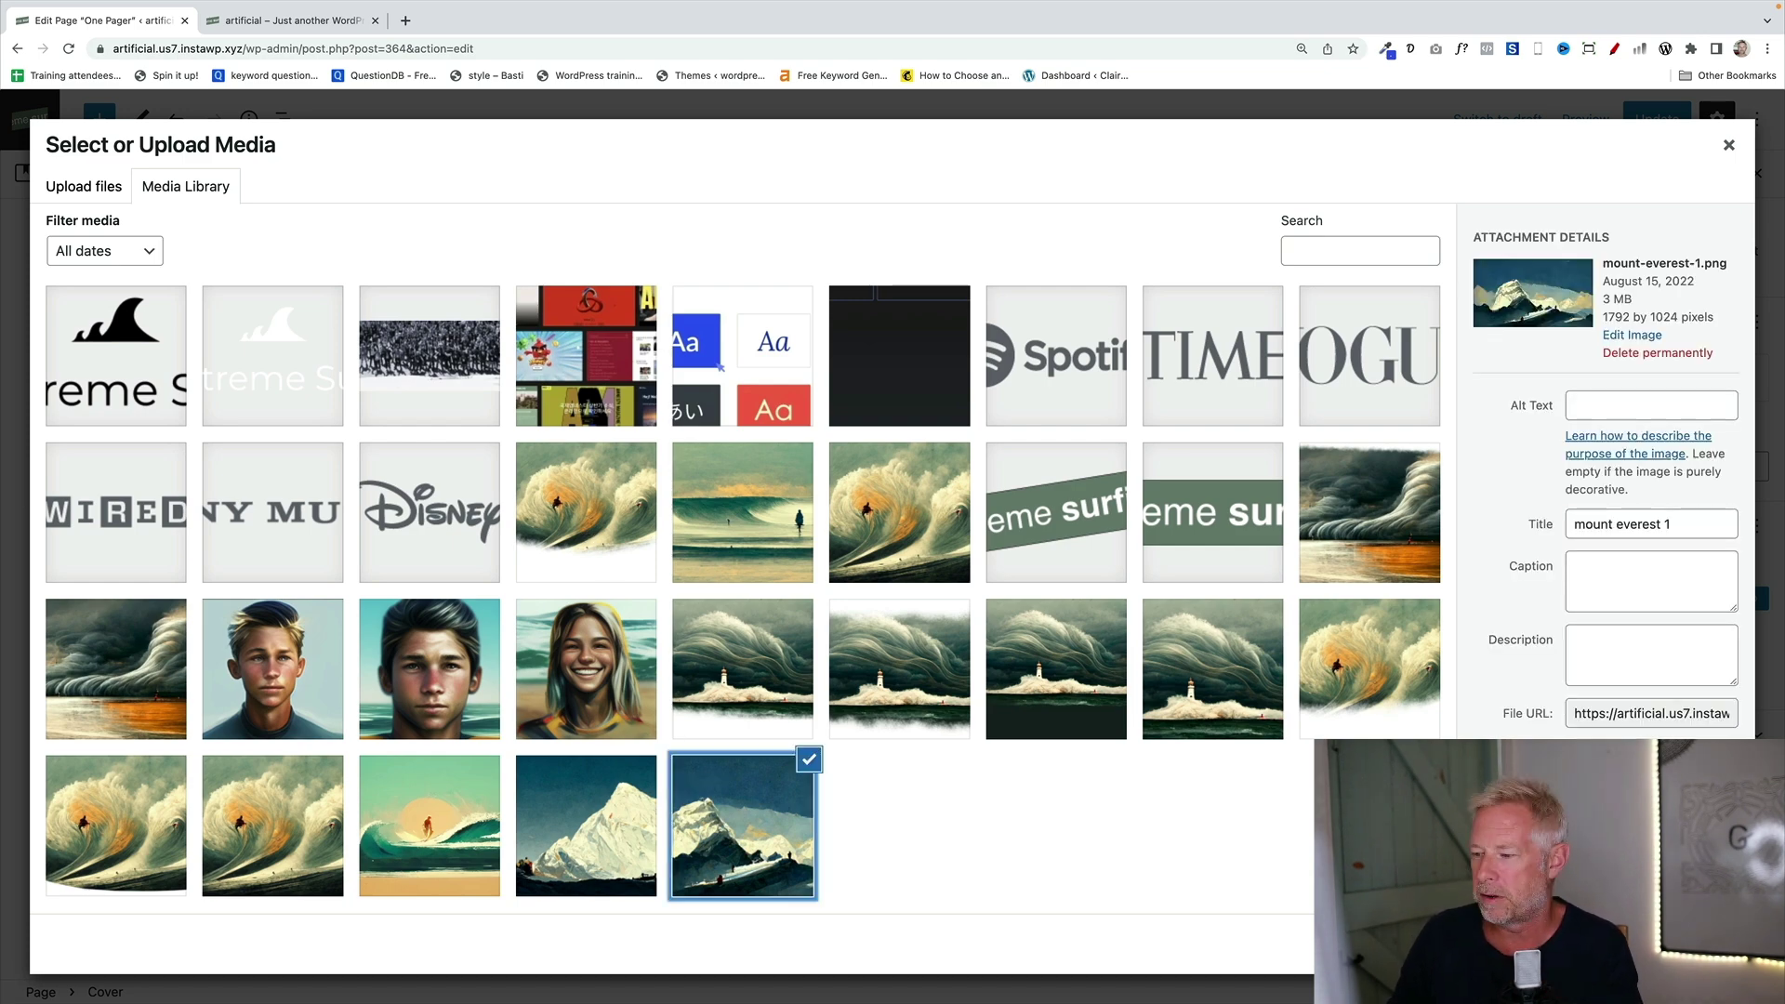
left_click(1708, 943)
left_click(593, 374)
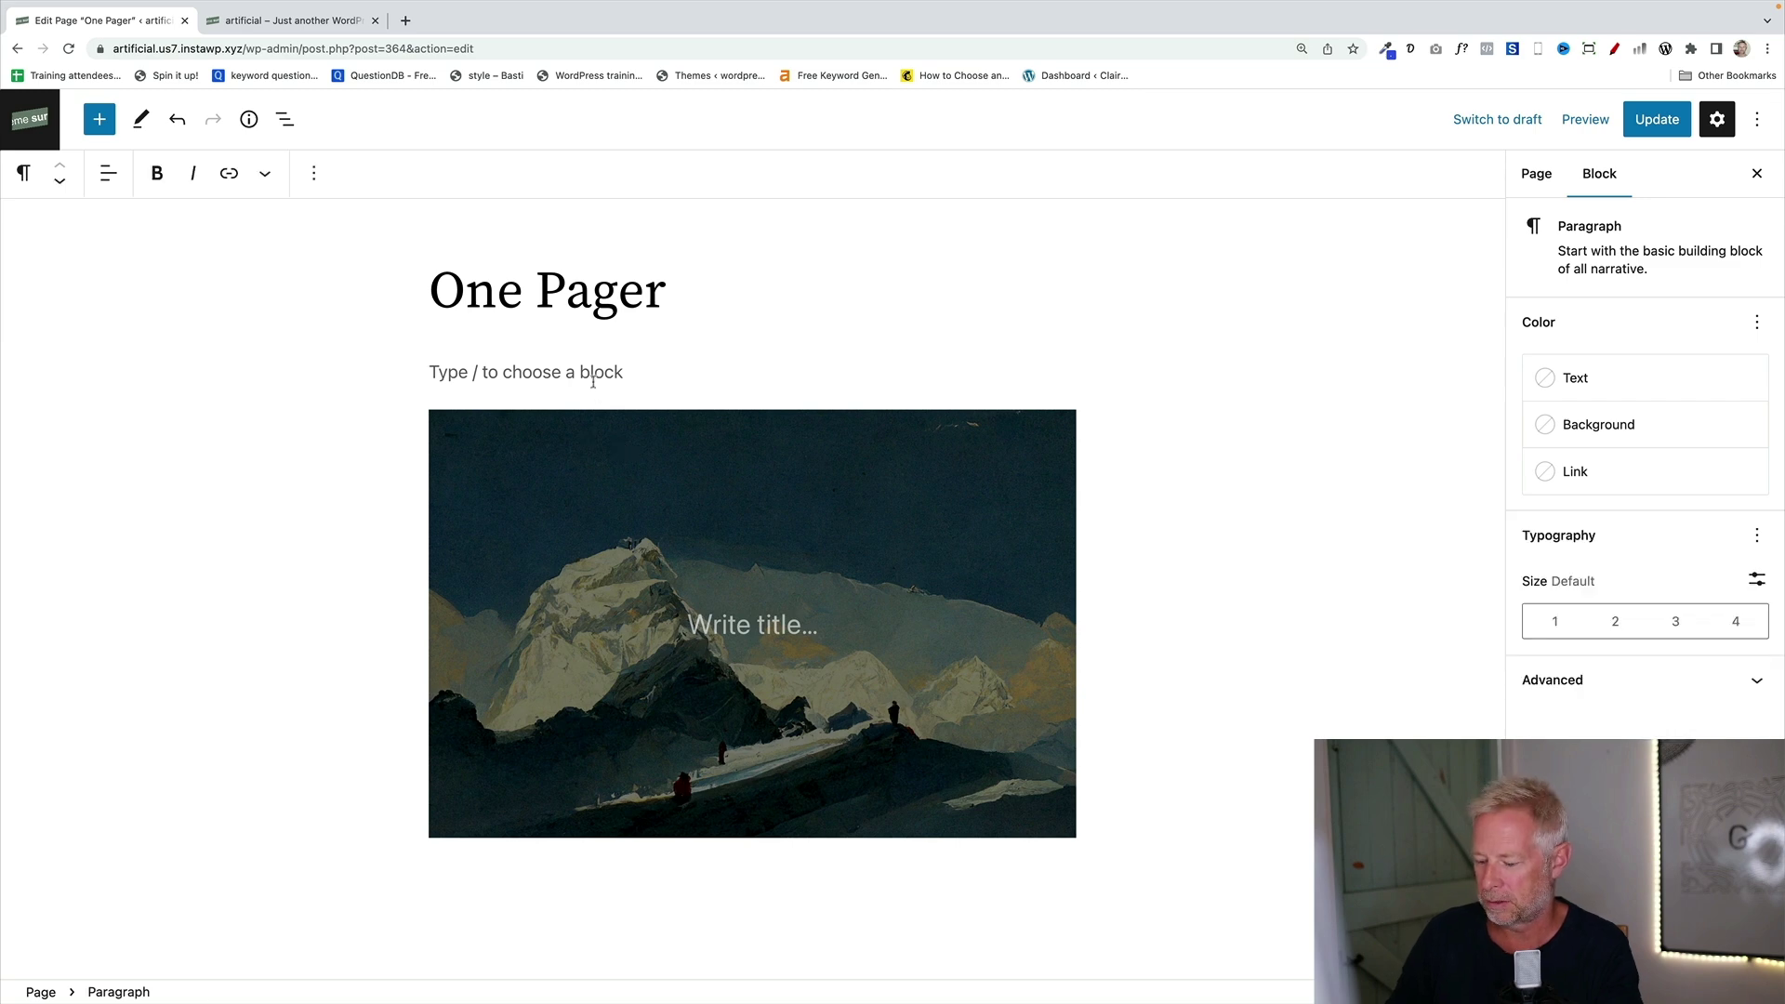
key("BackSpace")
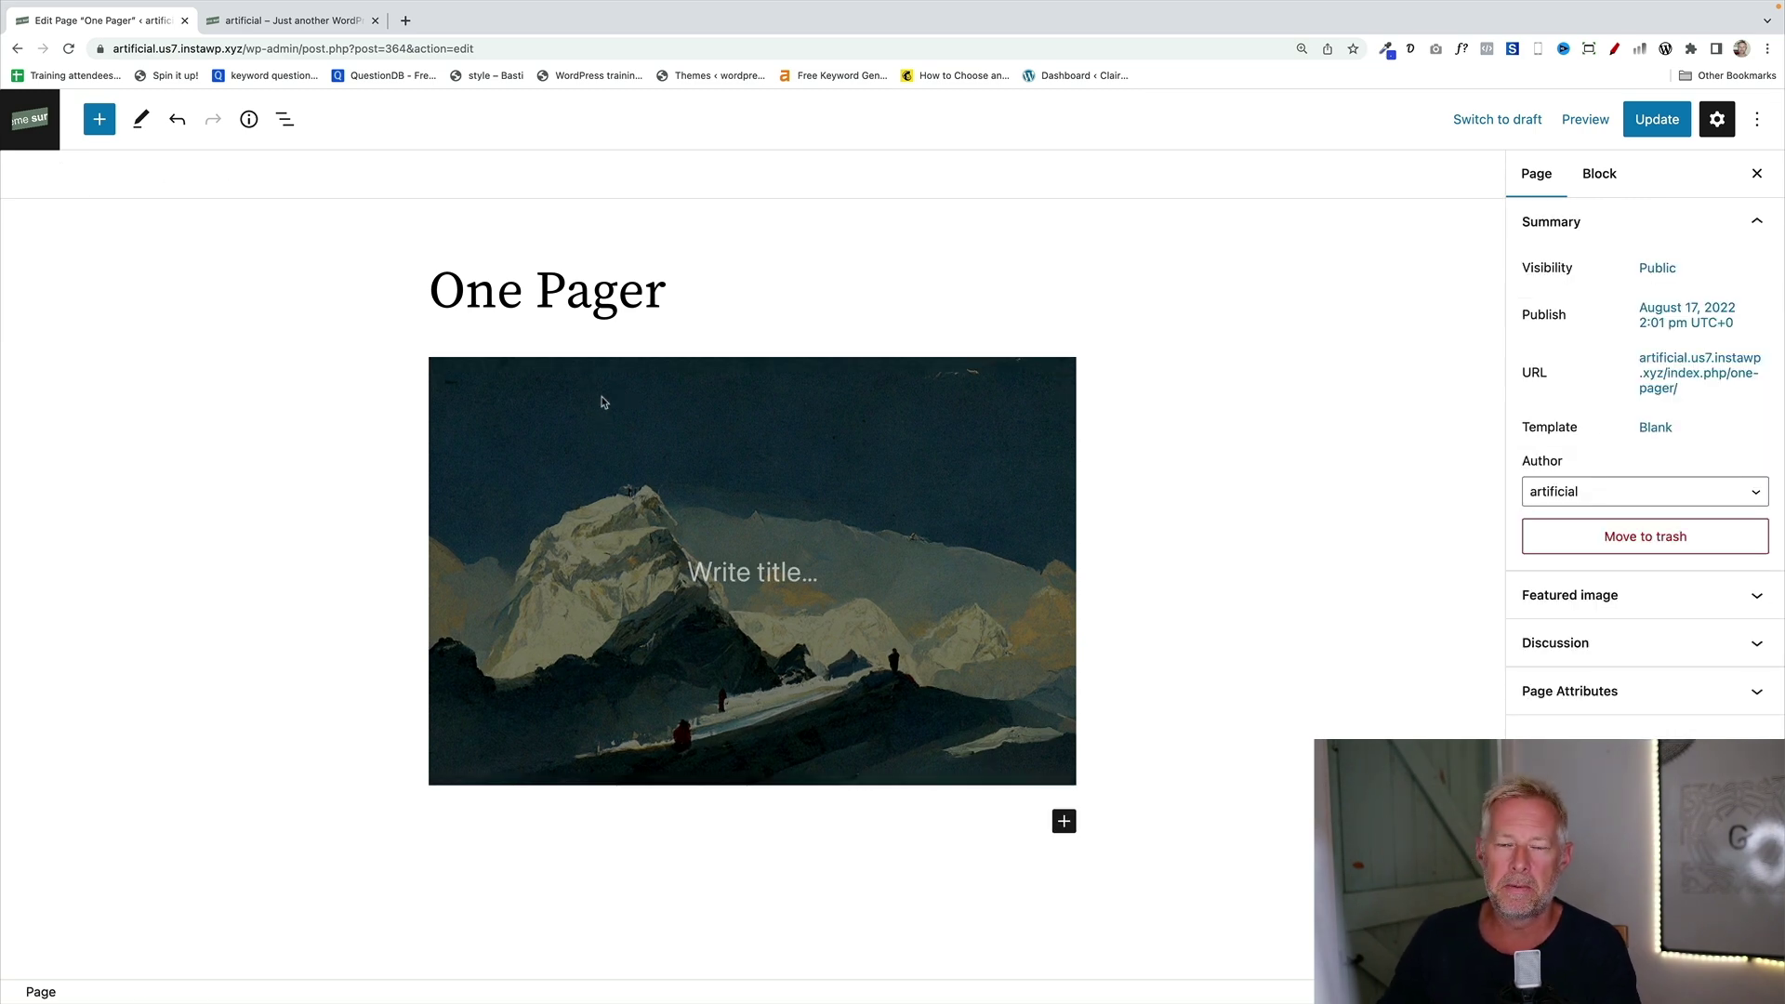
Replace the cover's title paragraph with a Navigation block listing Home, Where we go, The team, Prices, Book.
left_click(279, 135)
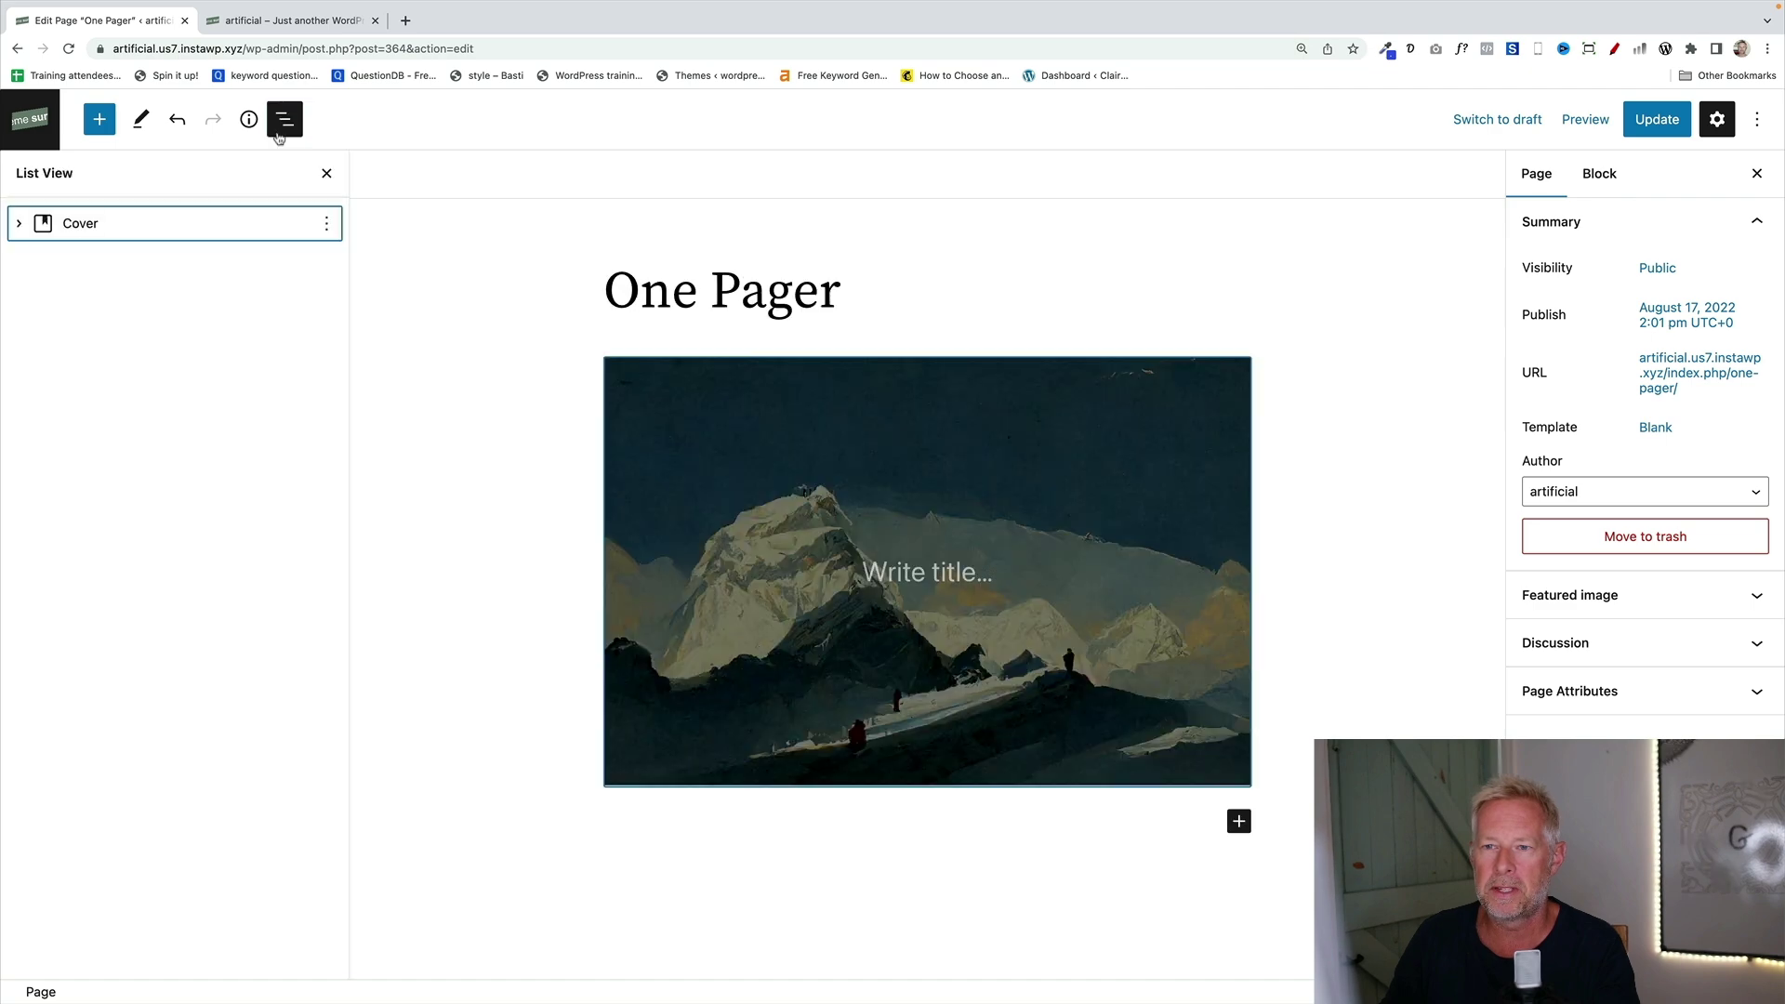
left_click(19, 223)
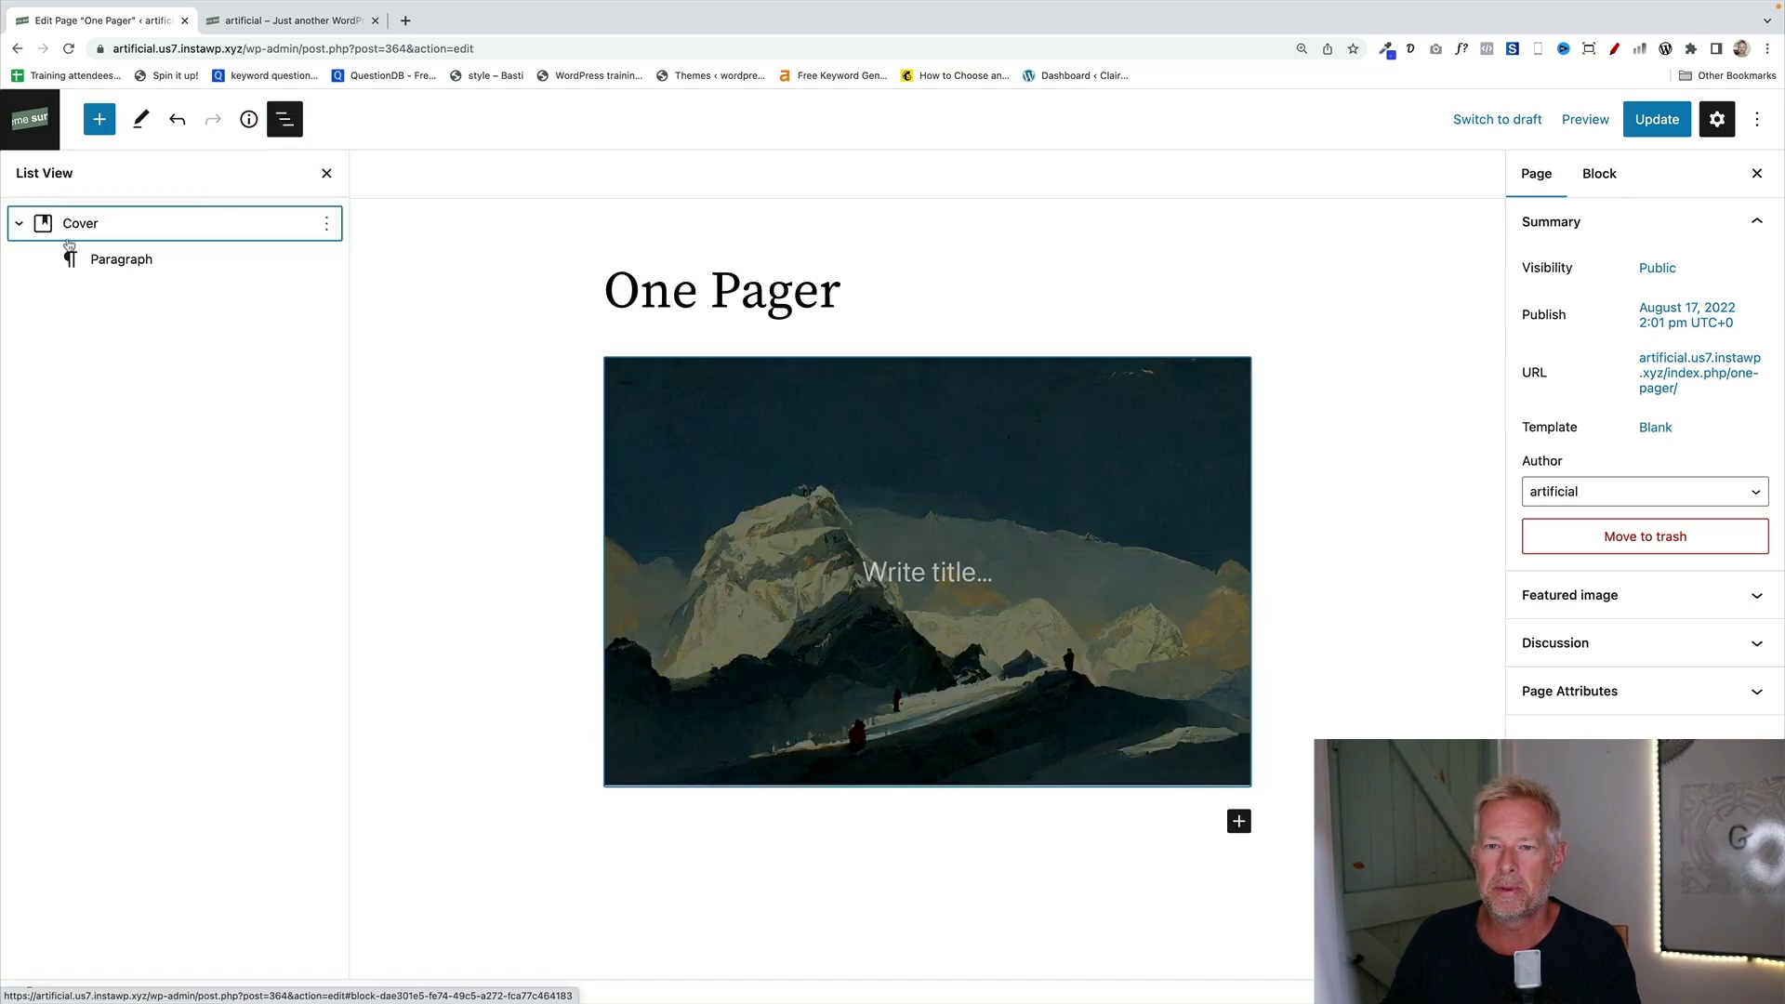
left_click(864, 570)
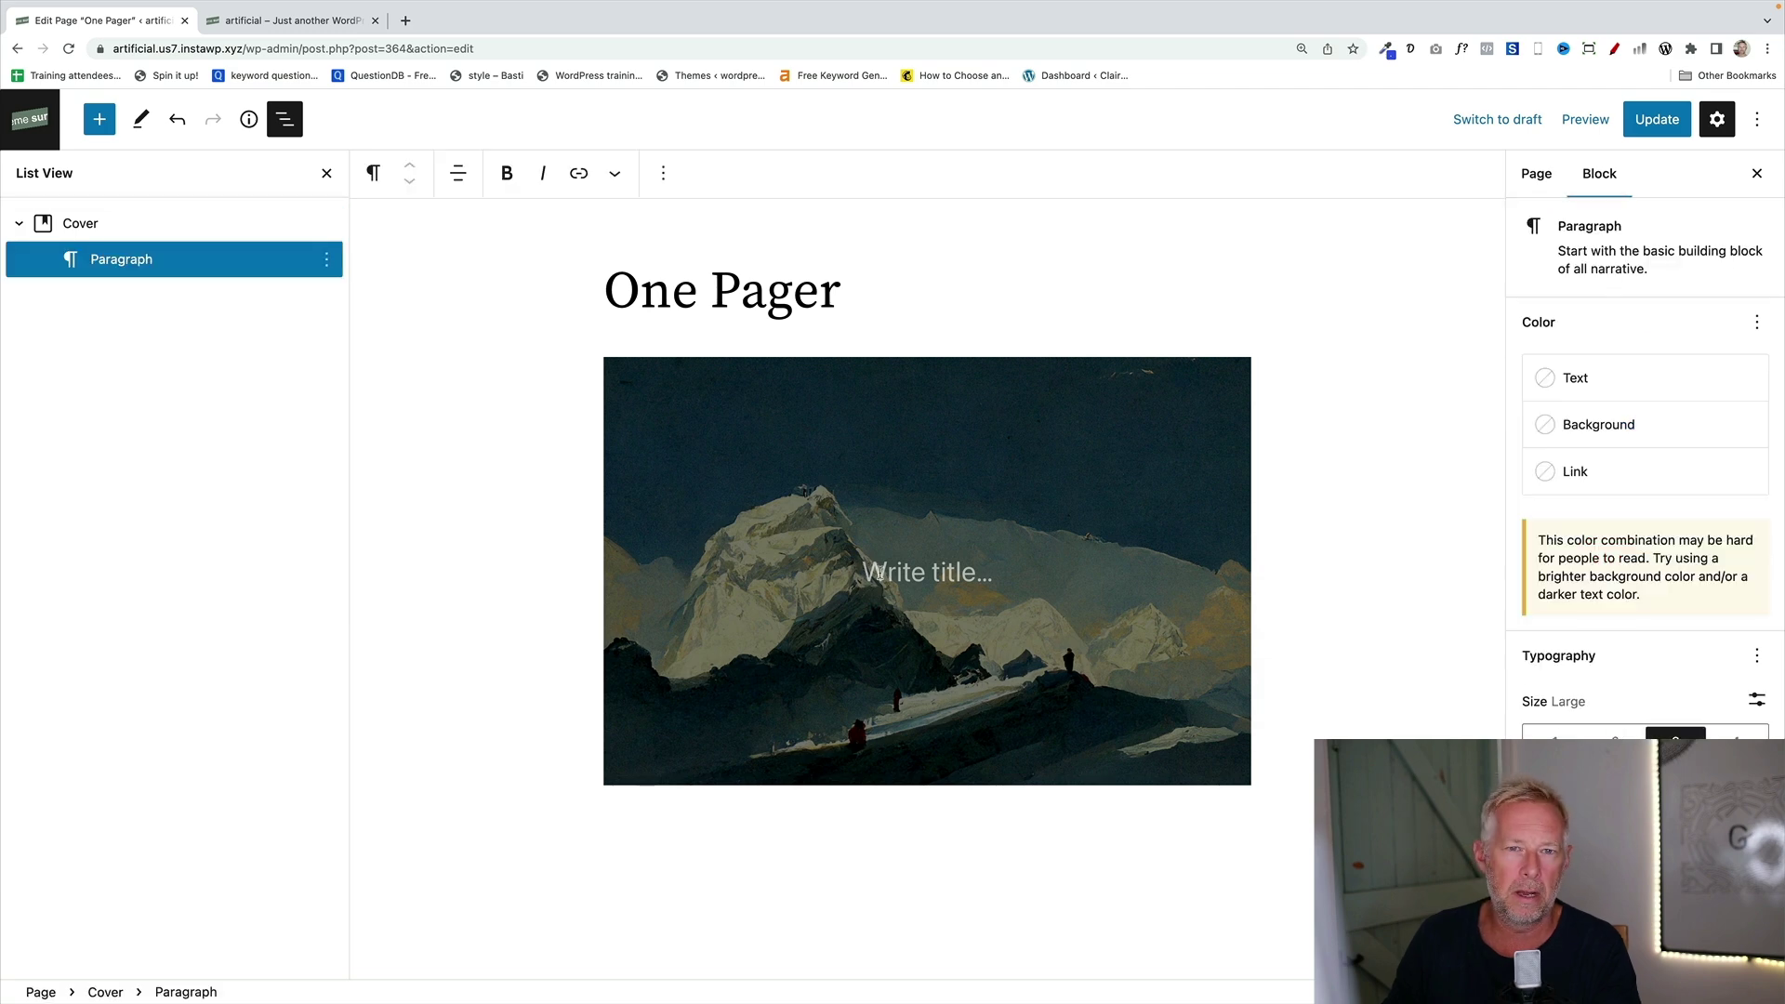
type("/")
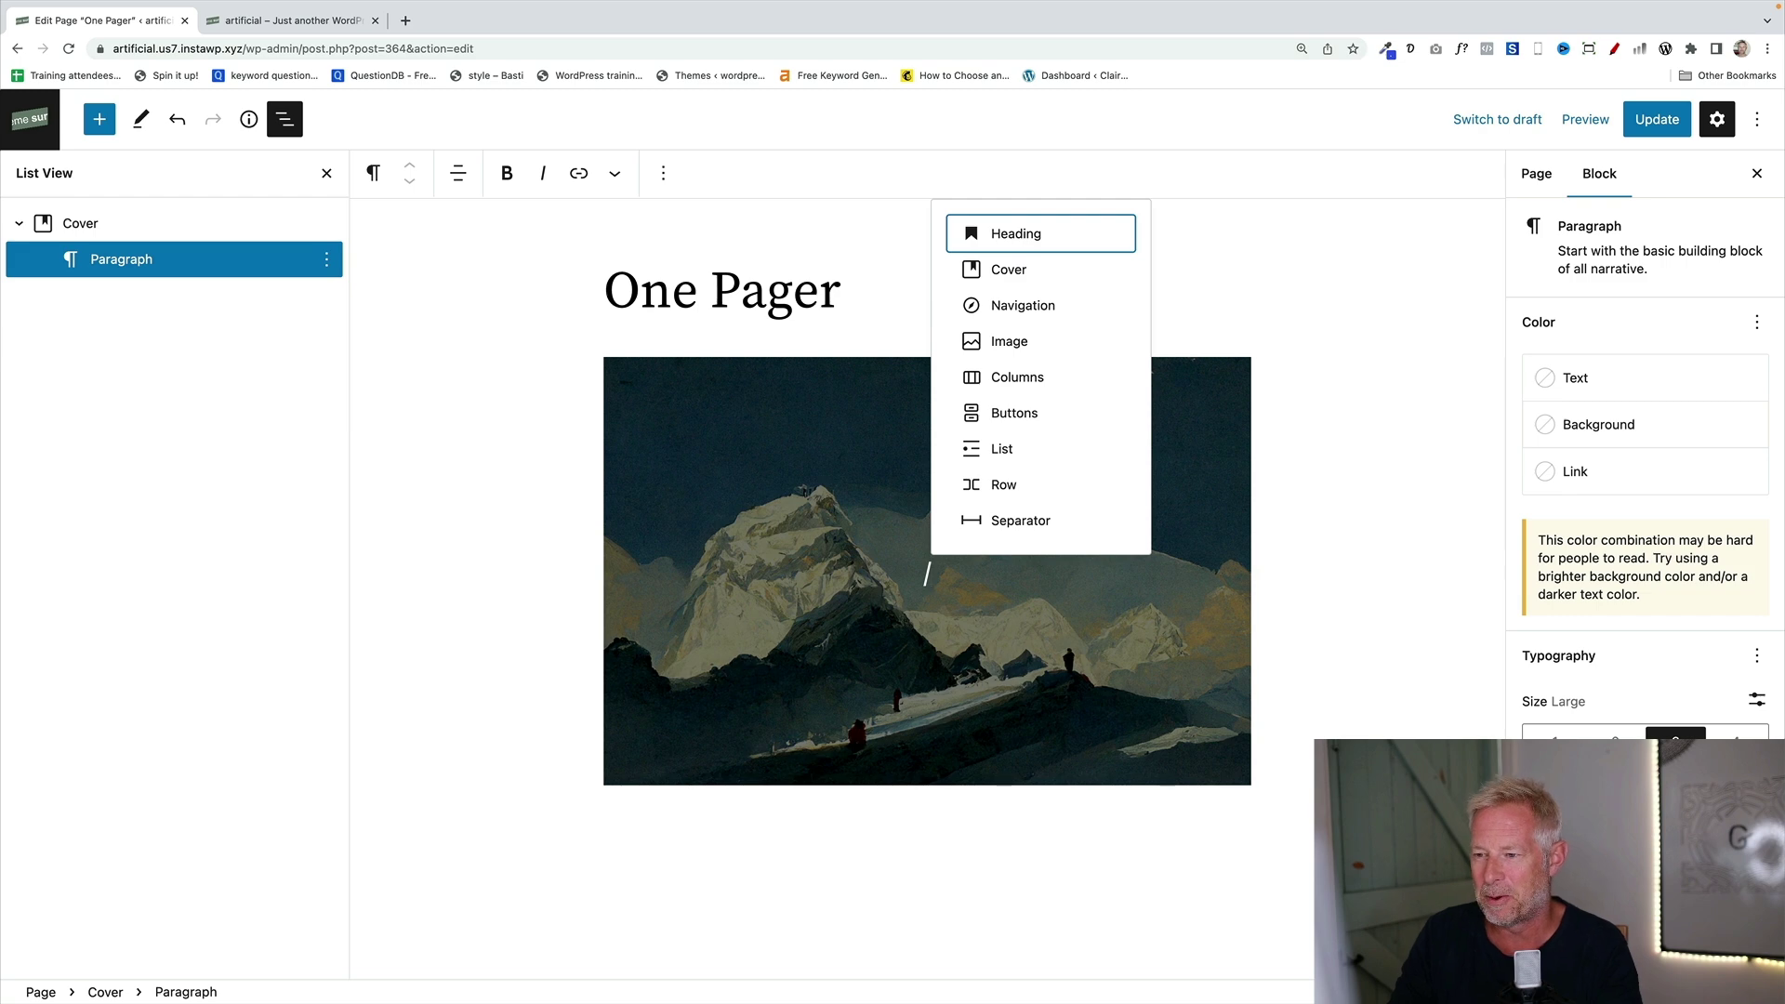
type("buttons")
key("BackSpace")
key("BackSpace")
key("BackSpace")
key("BackSpace")
key("BackSpace")
key("BackSpace")
key("BackSpace")
type("nav")
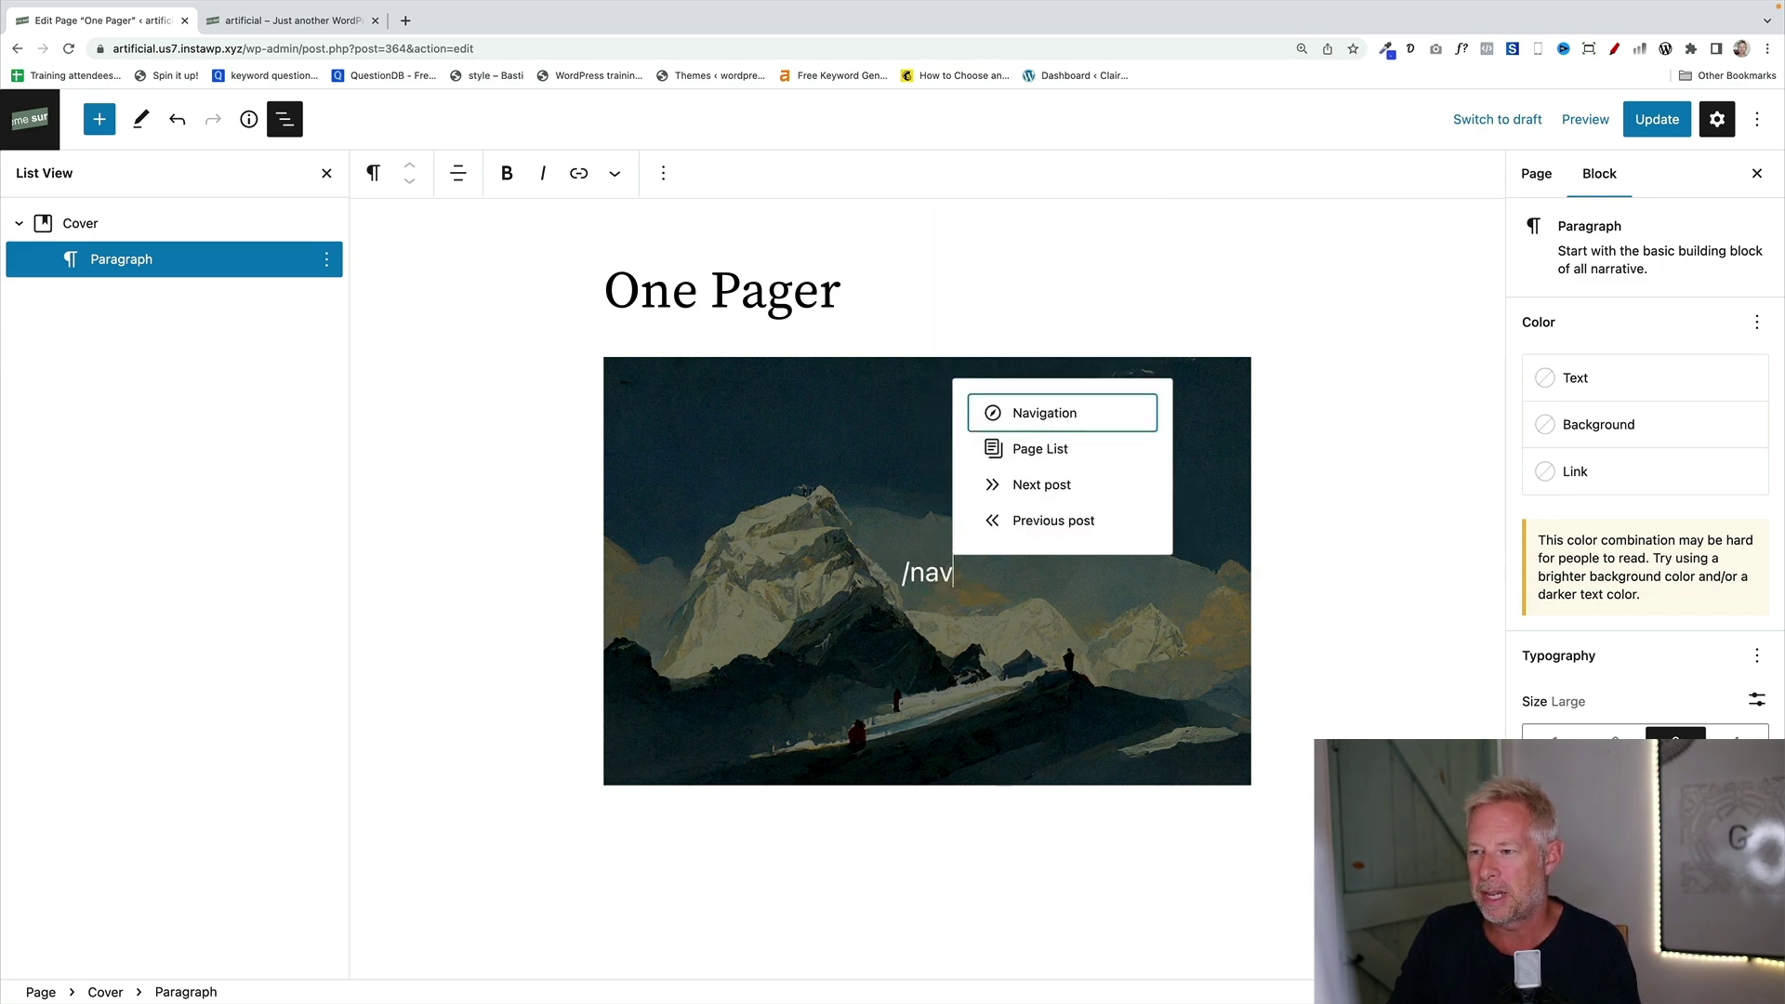
key("Return")
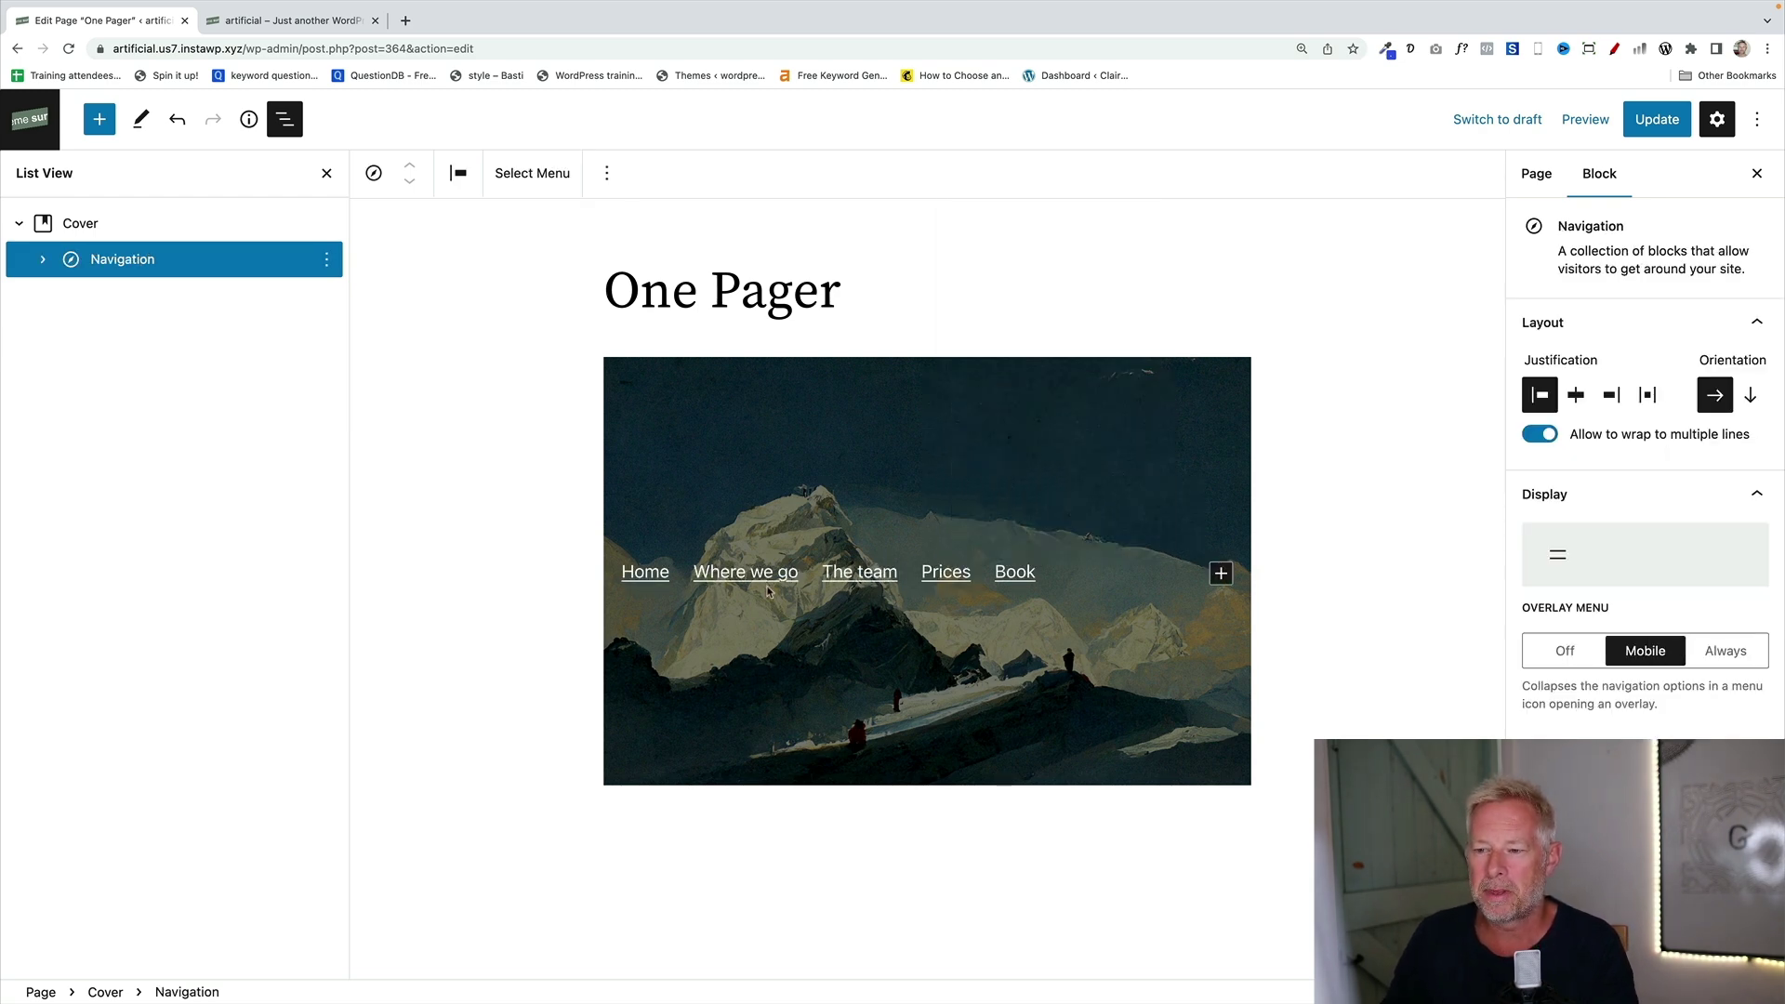
Set the Cover block's content position to top centre so the navigation sits at the top.
left_click(655, 369)
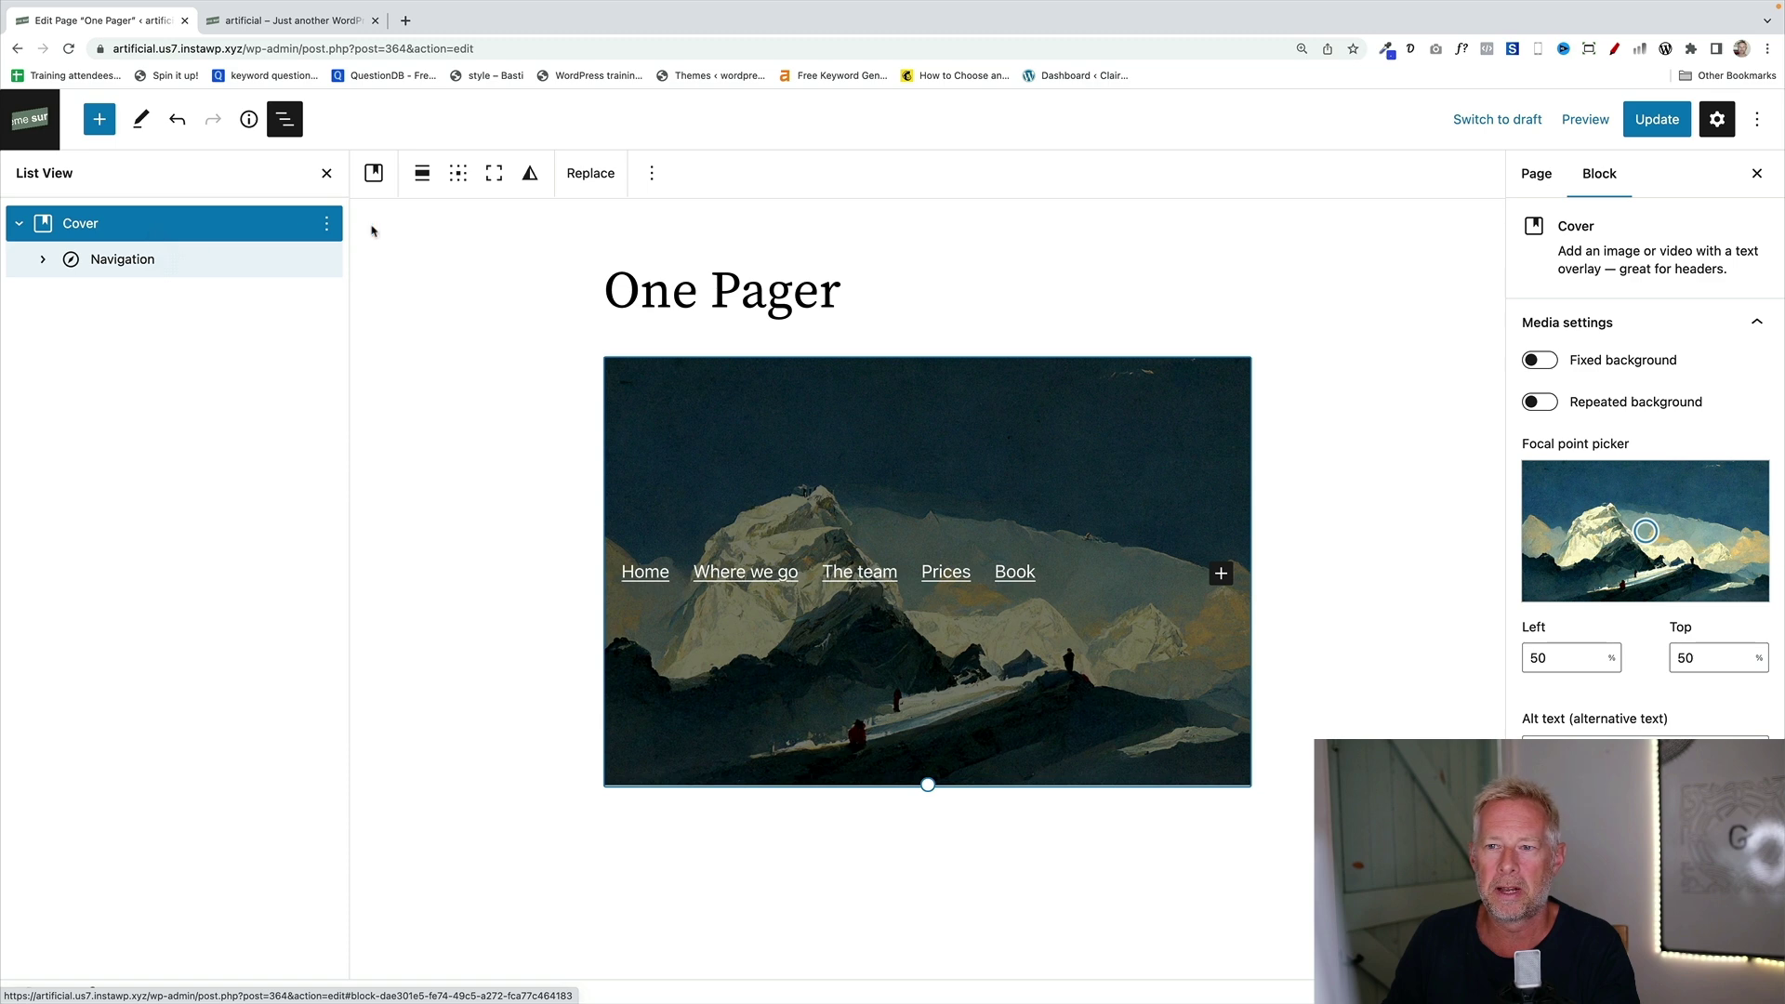
left_click(458, 176)
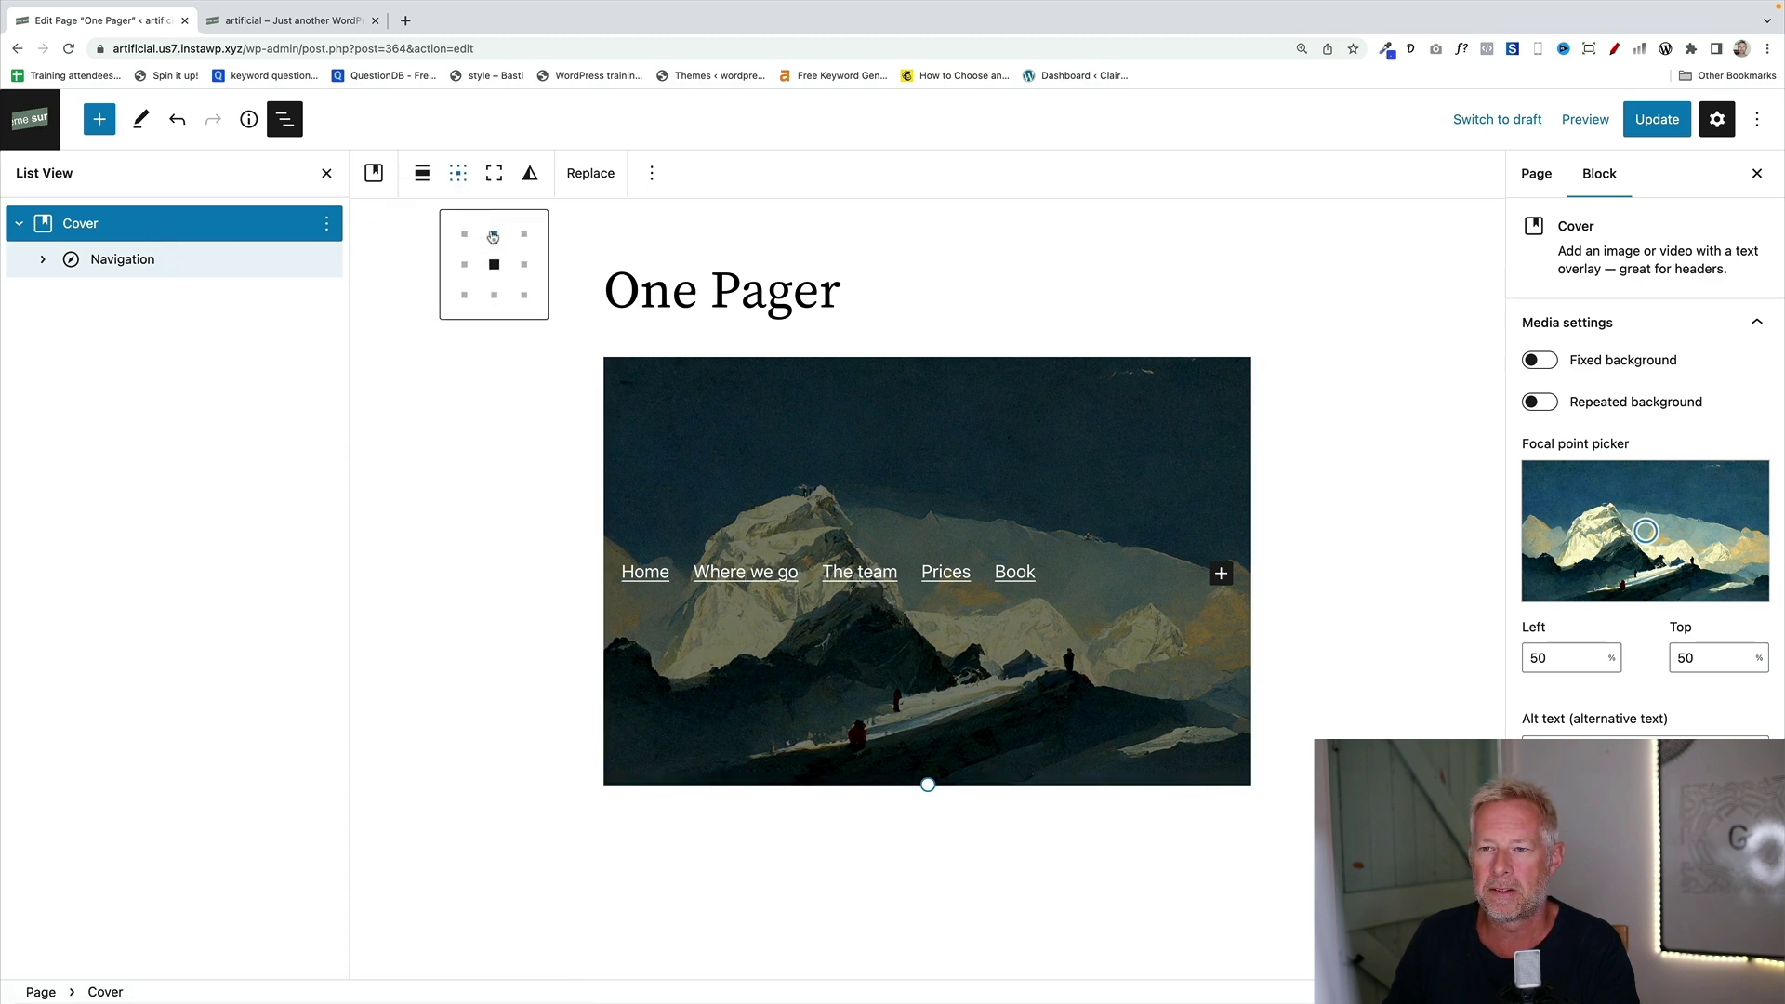
left_click(494, 293)
left_click(493, 233)
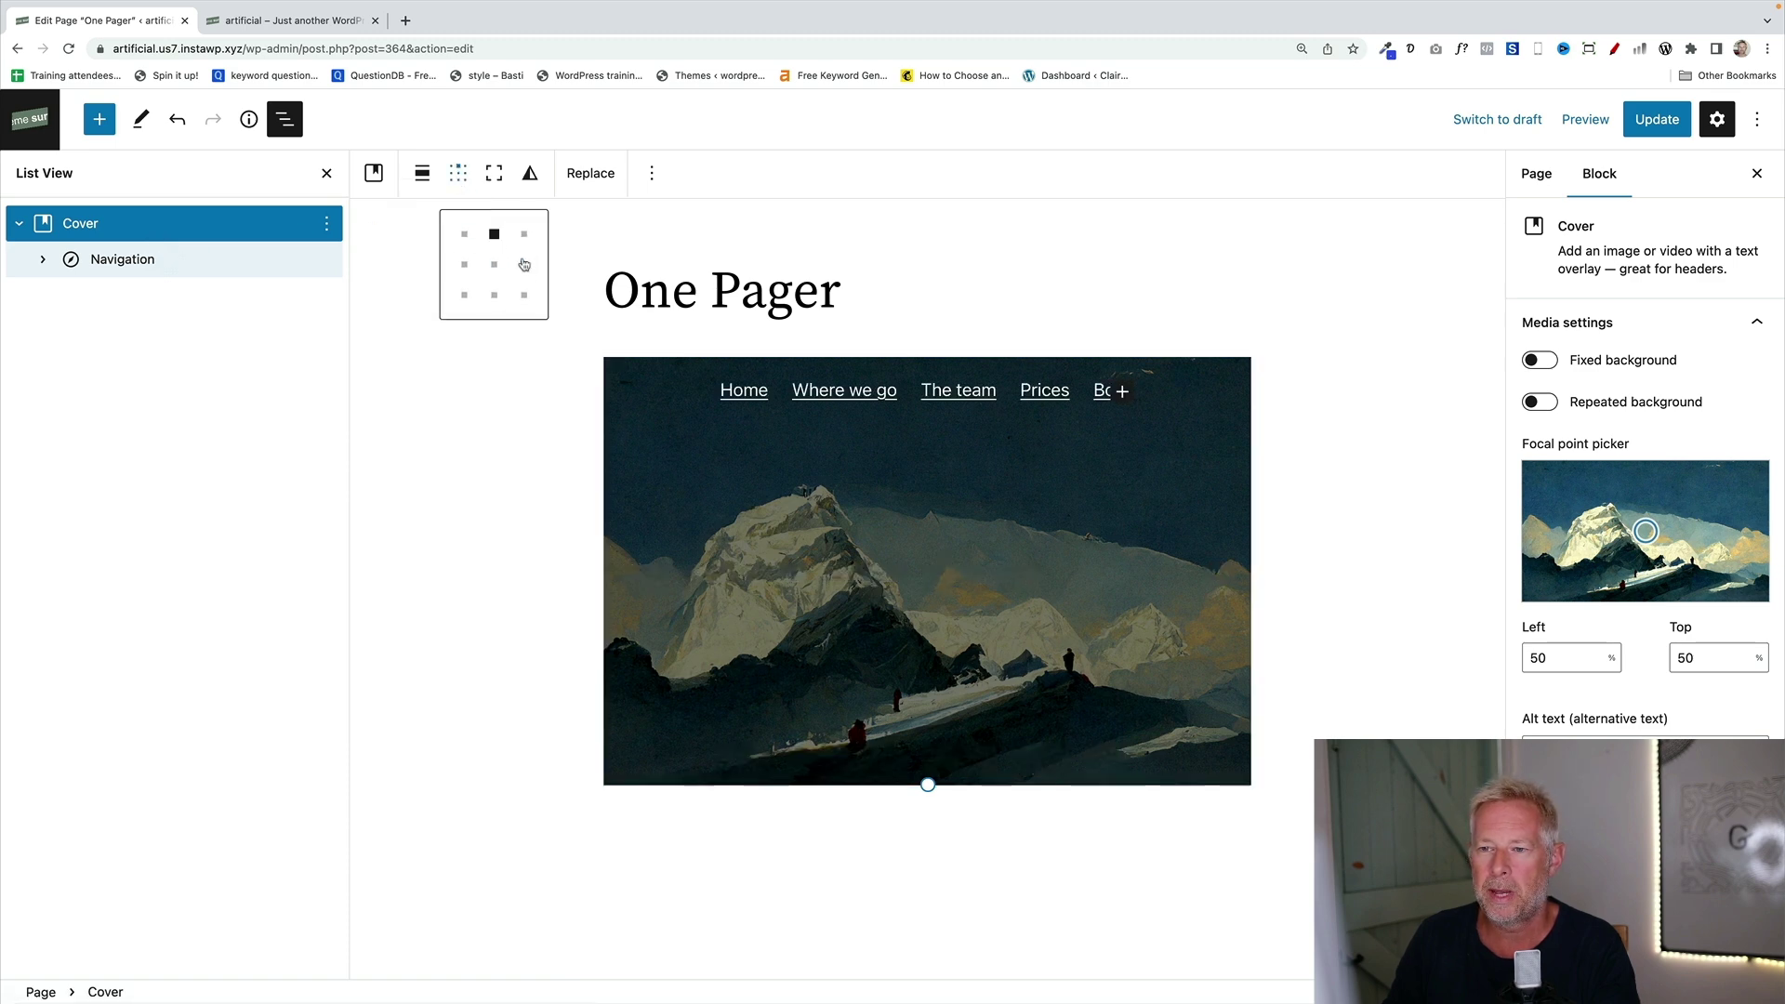
left_click(525, 264)
left_click(464, 264)
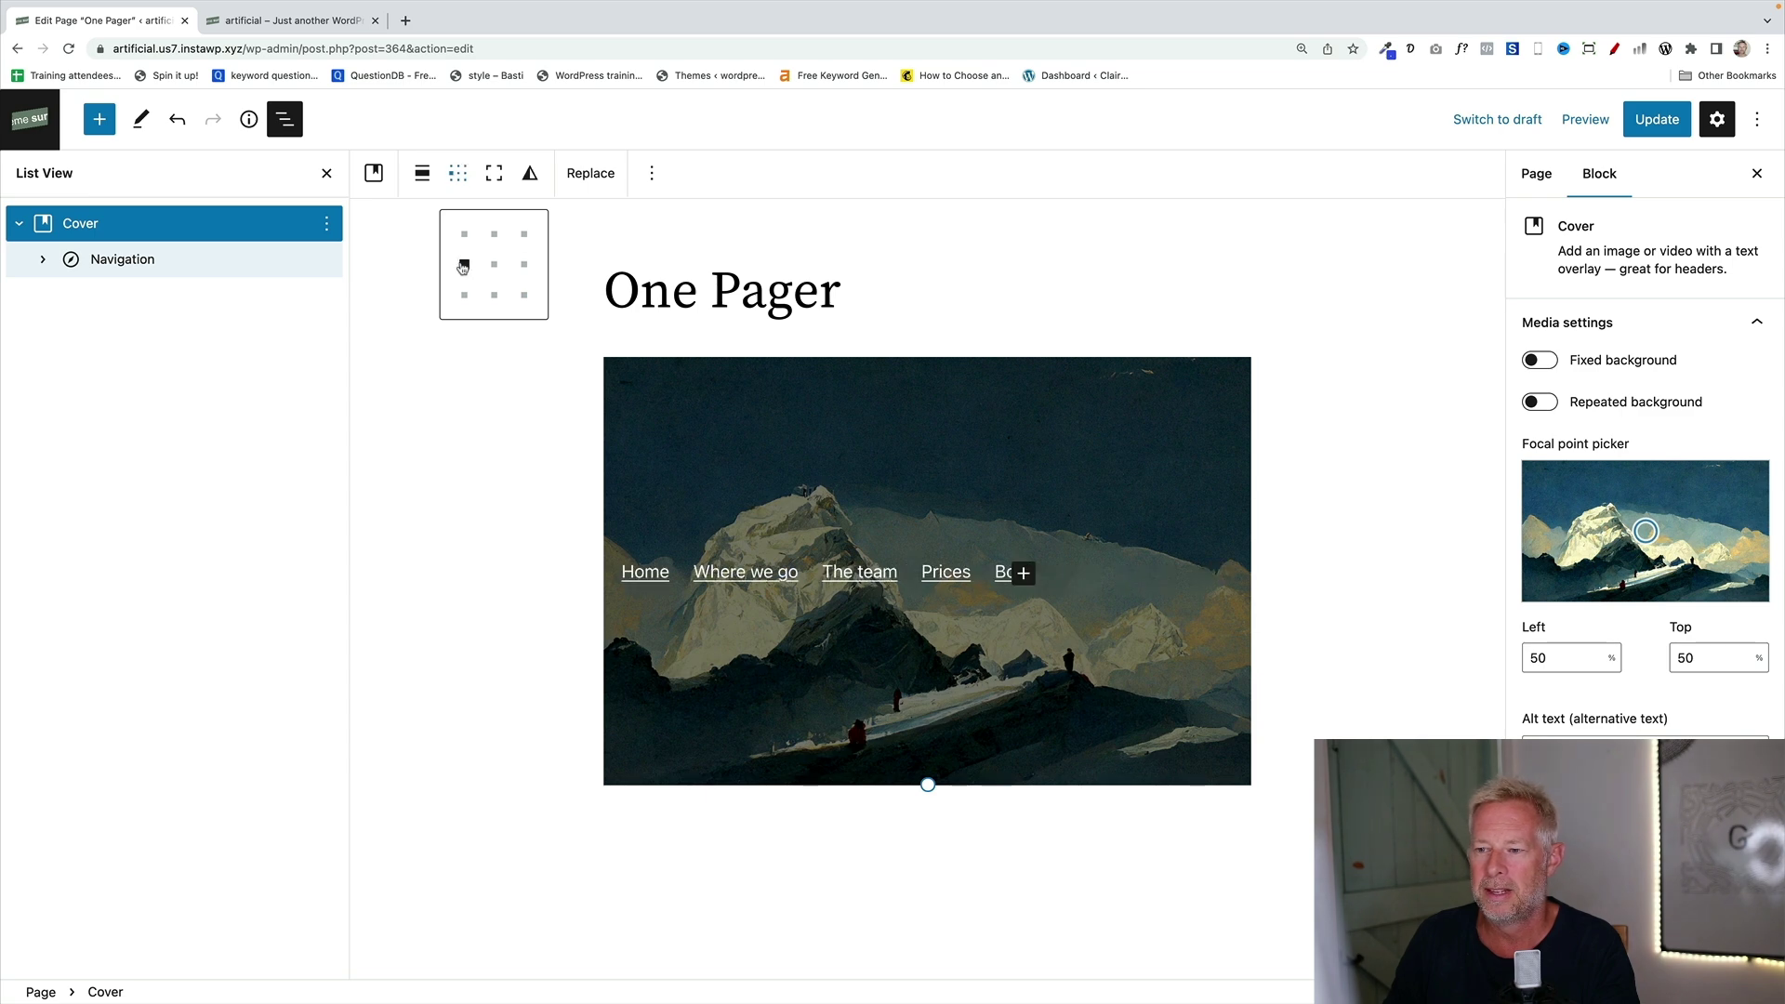
left_click(492, 235)
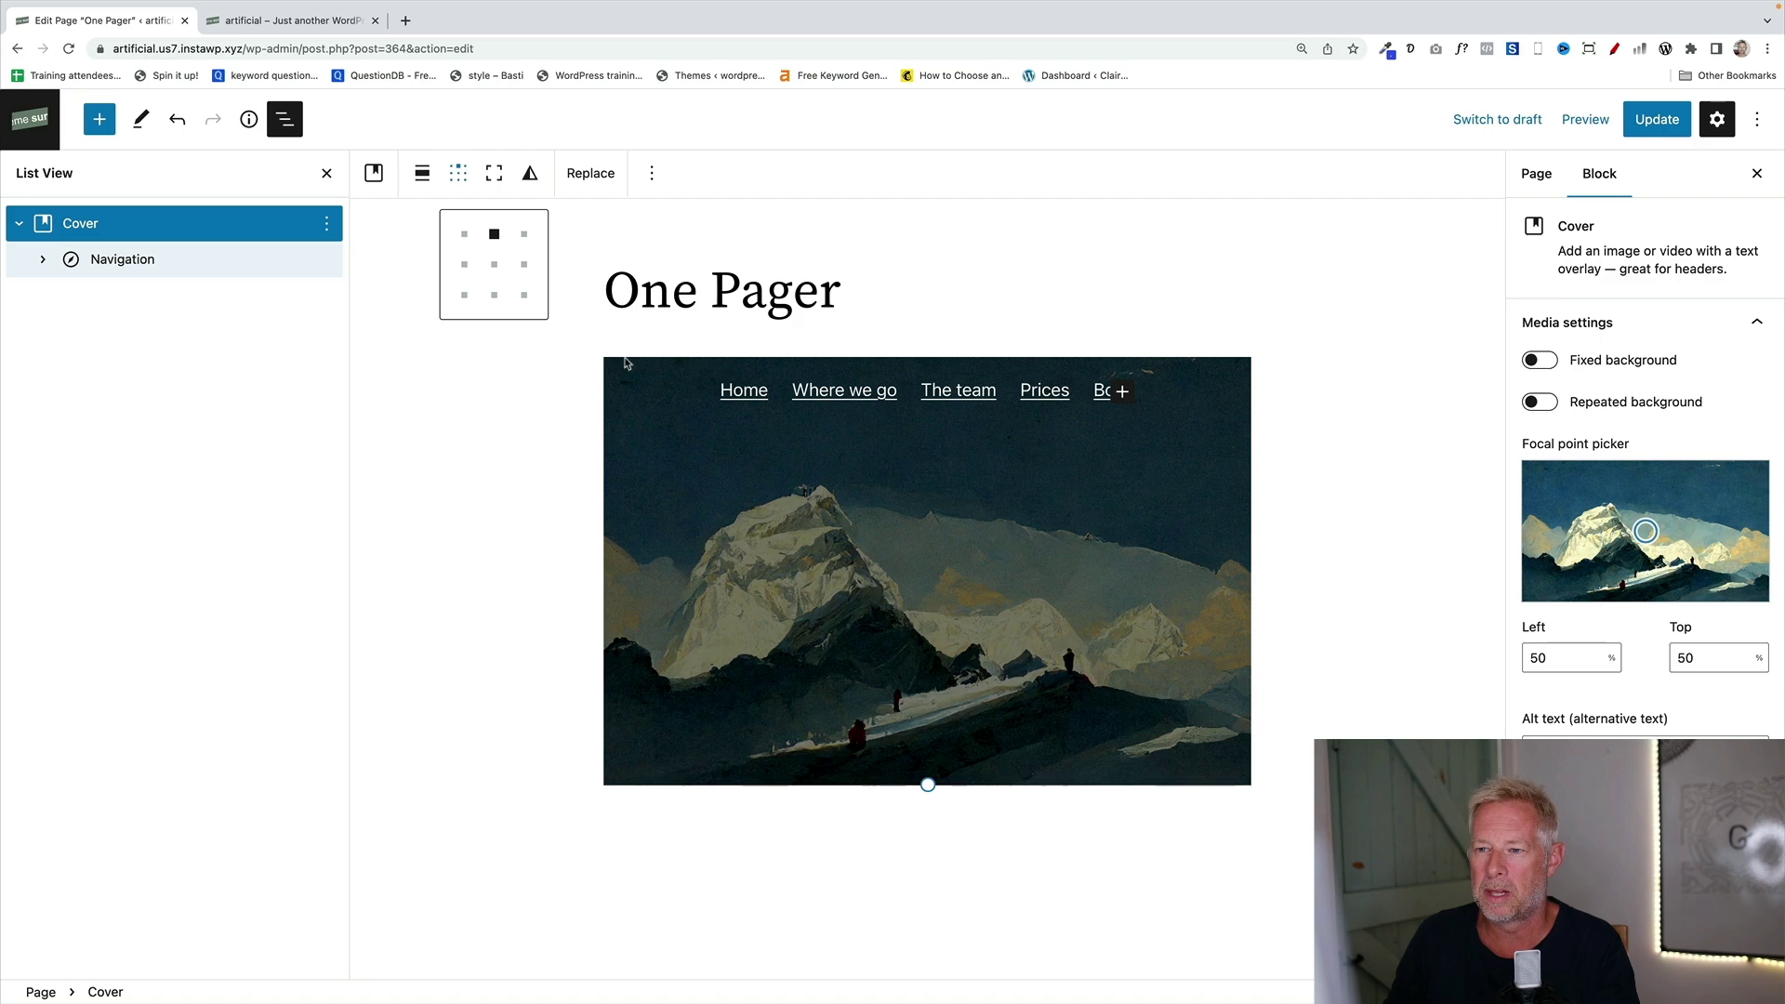
Stretch the cover to full width.
left_click(422, 173)
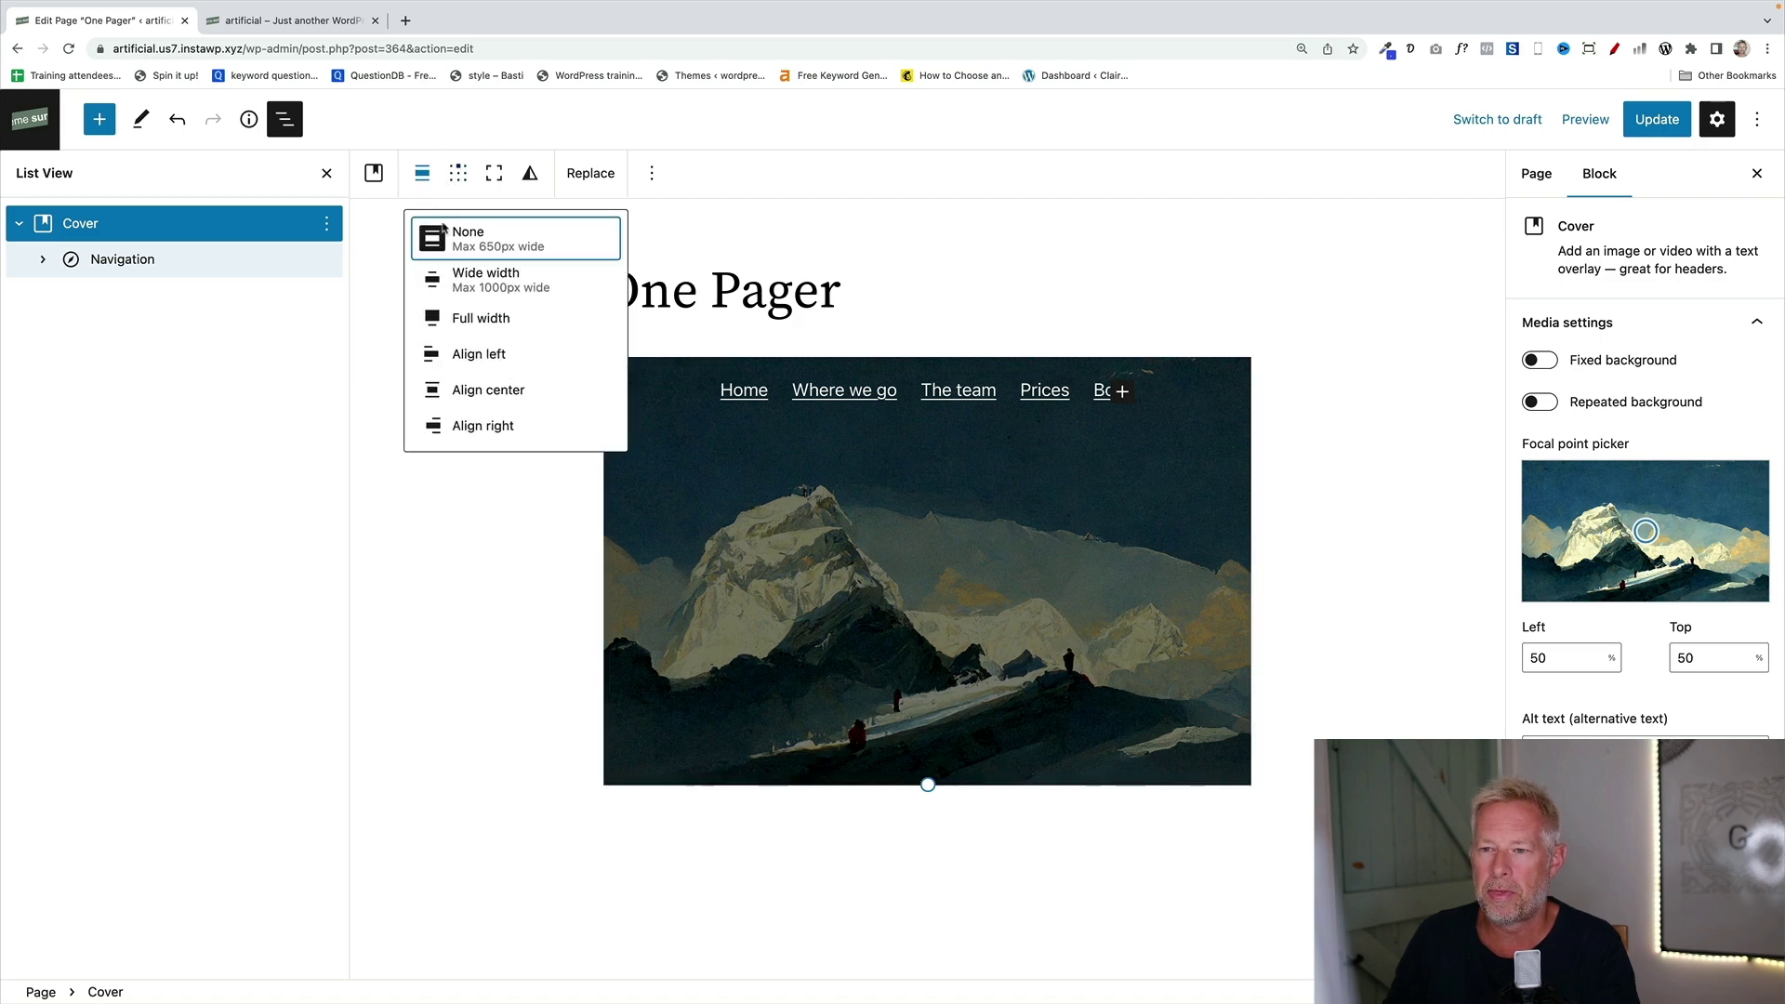
left_click(478, 319)
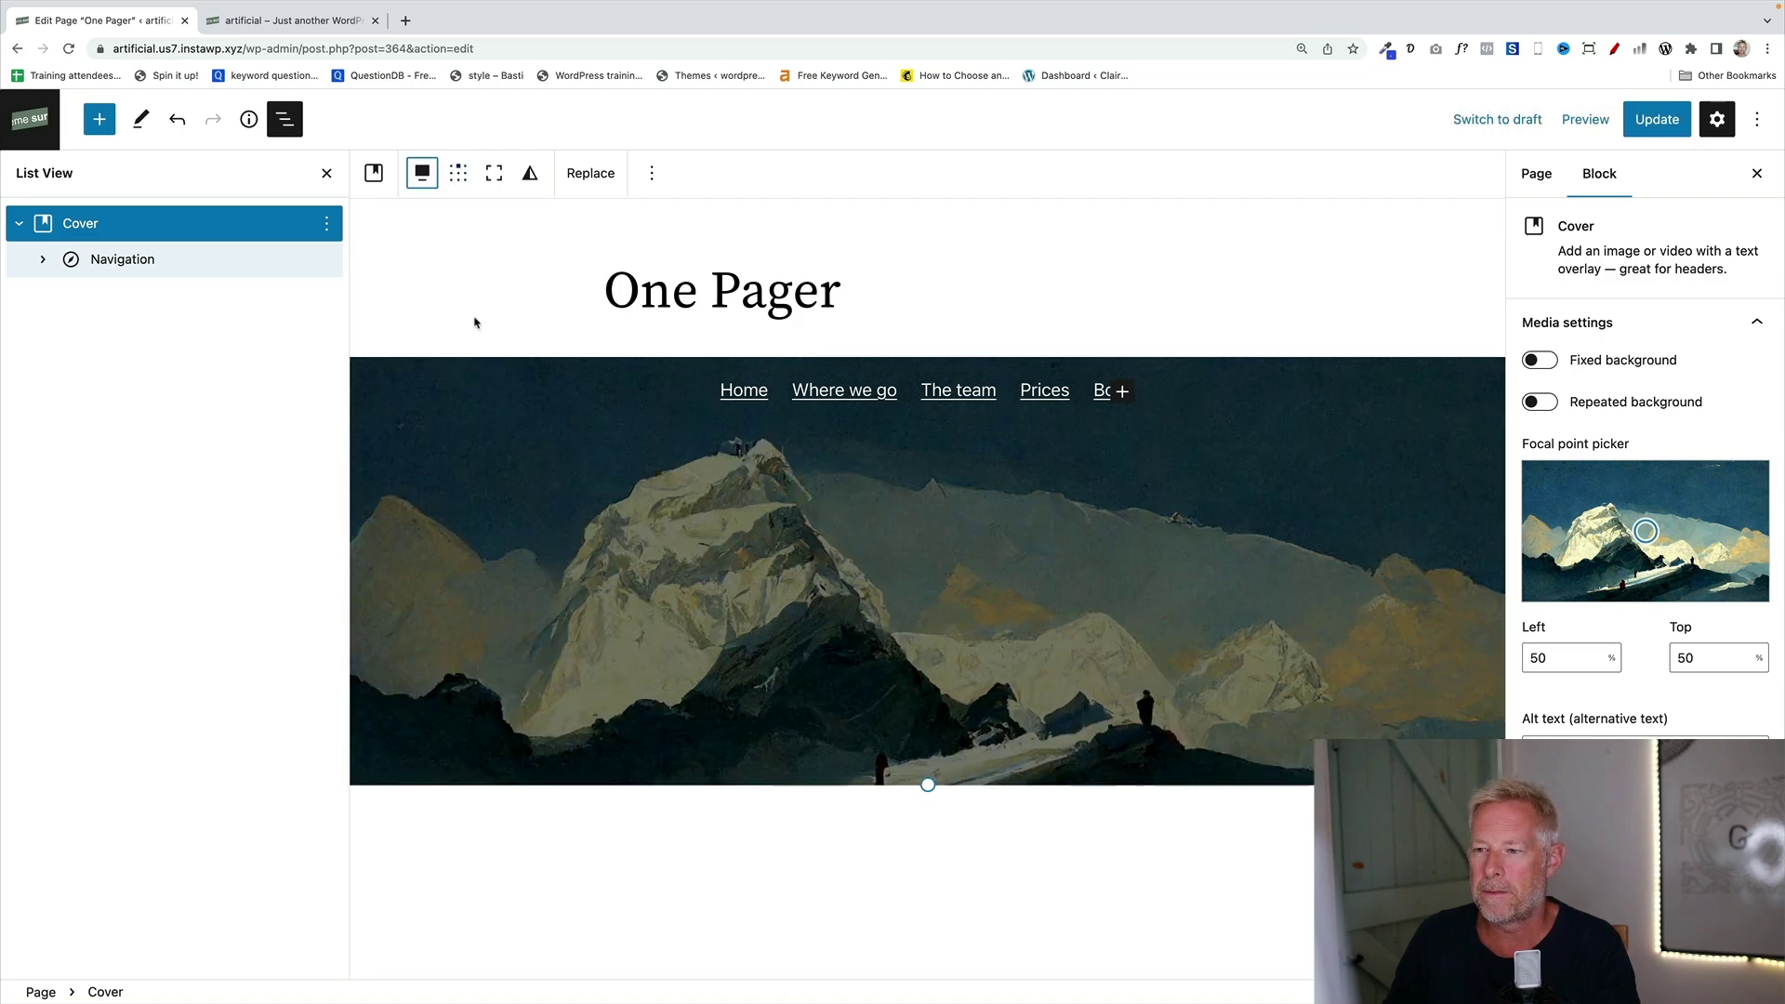
left_click(1582, 189)
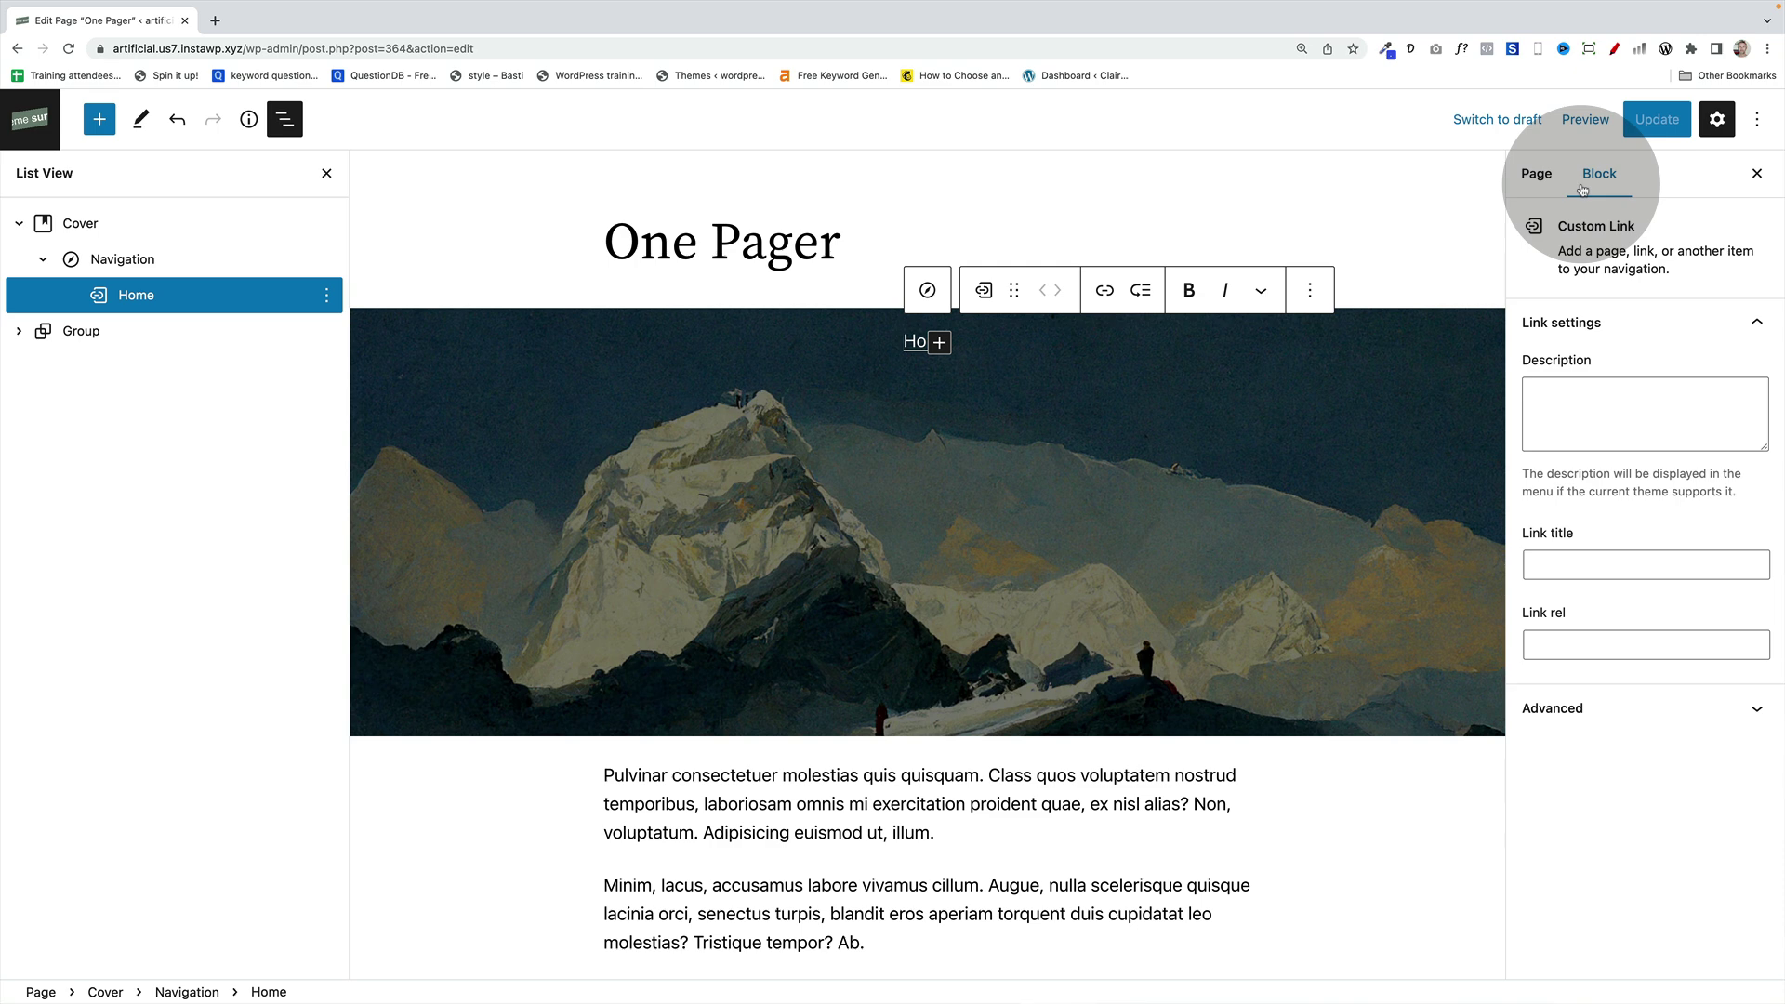
Add an 'About us' item to the cover's navigation after Home.
left_click(939, 344)
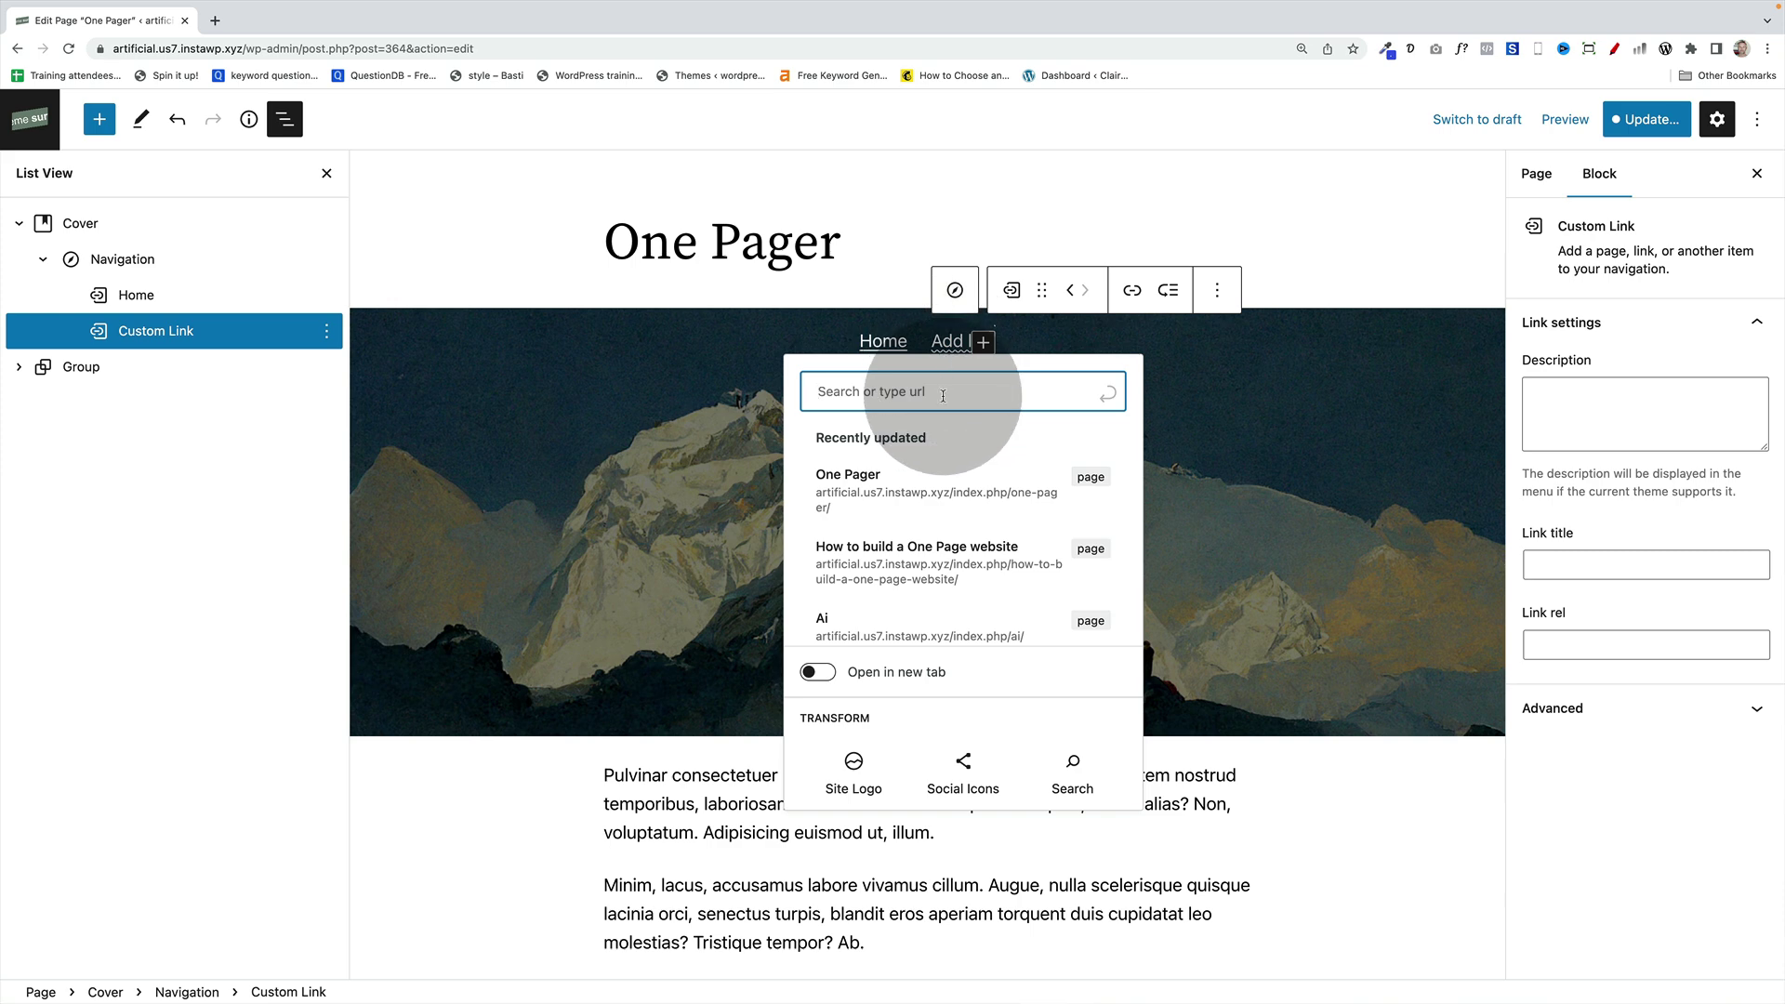
type("Ab")
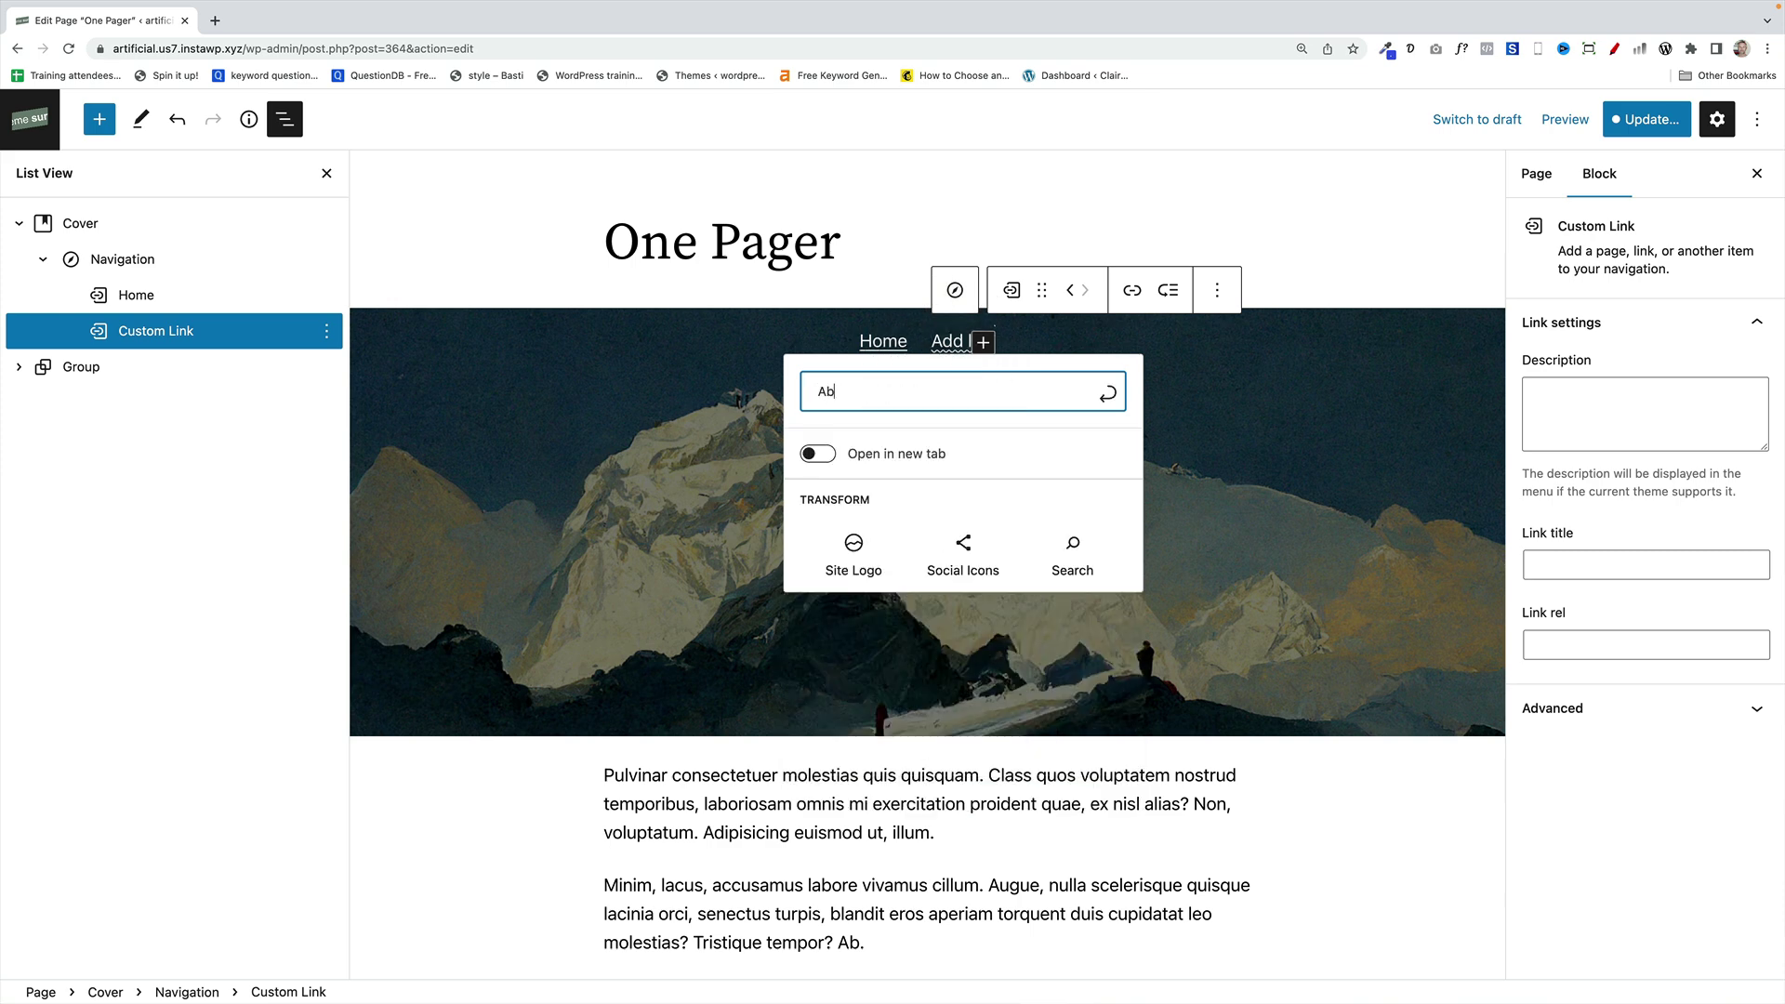
type("out us")
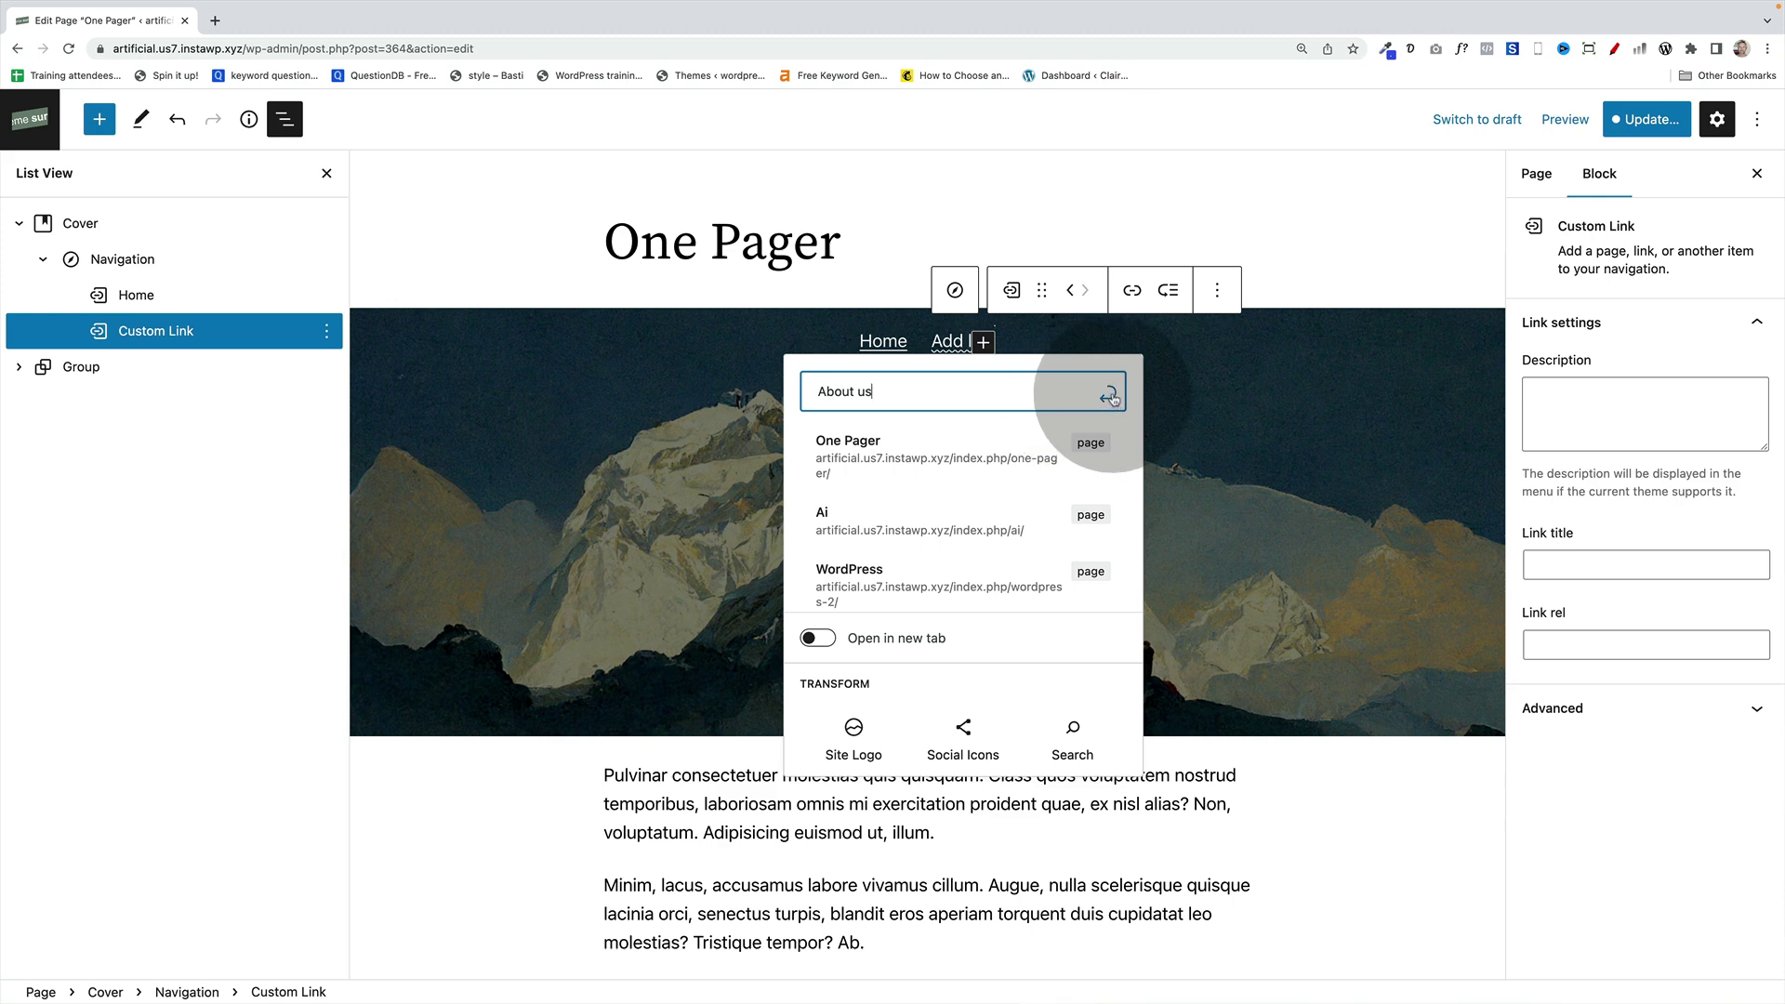
left_click(1110, 396)
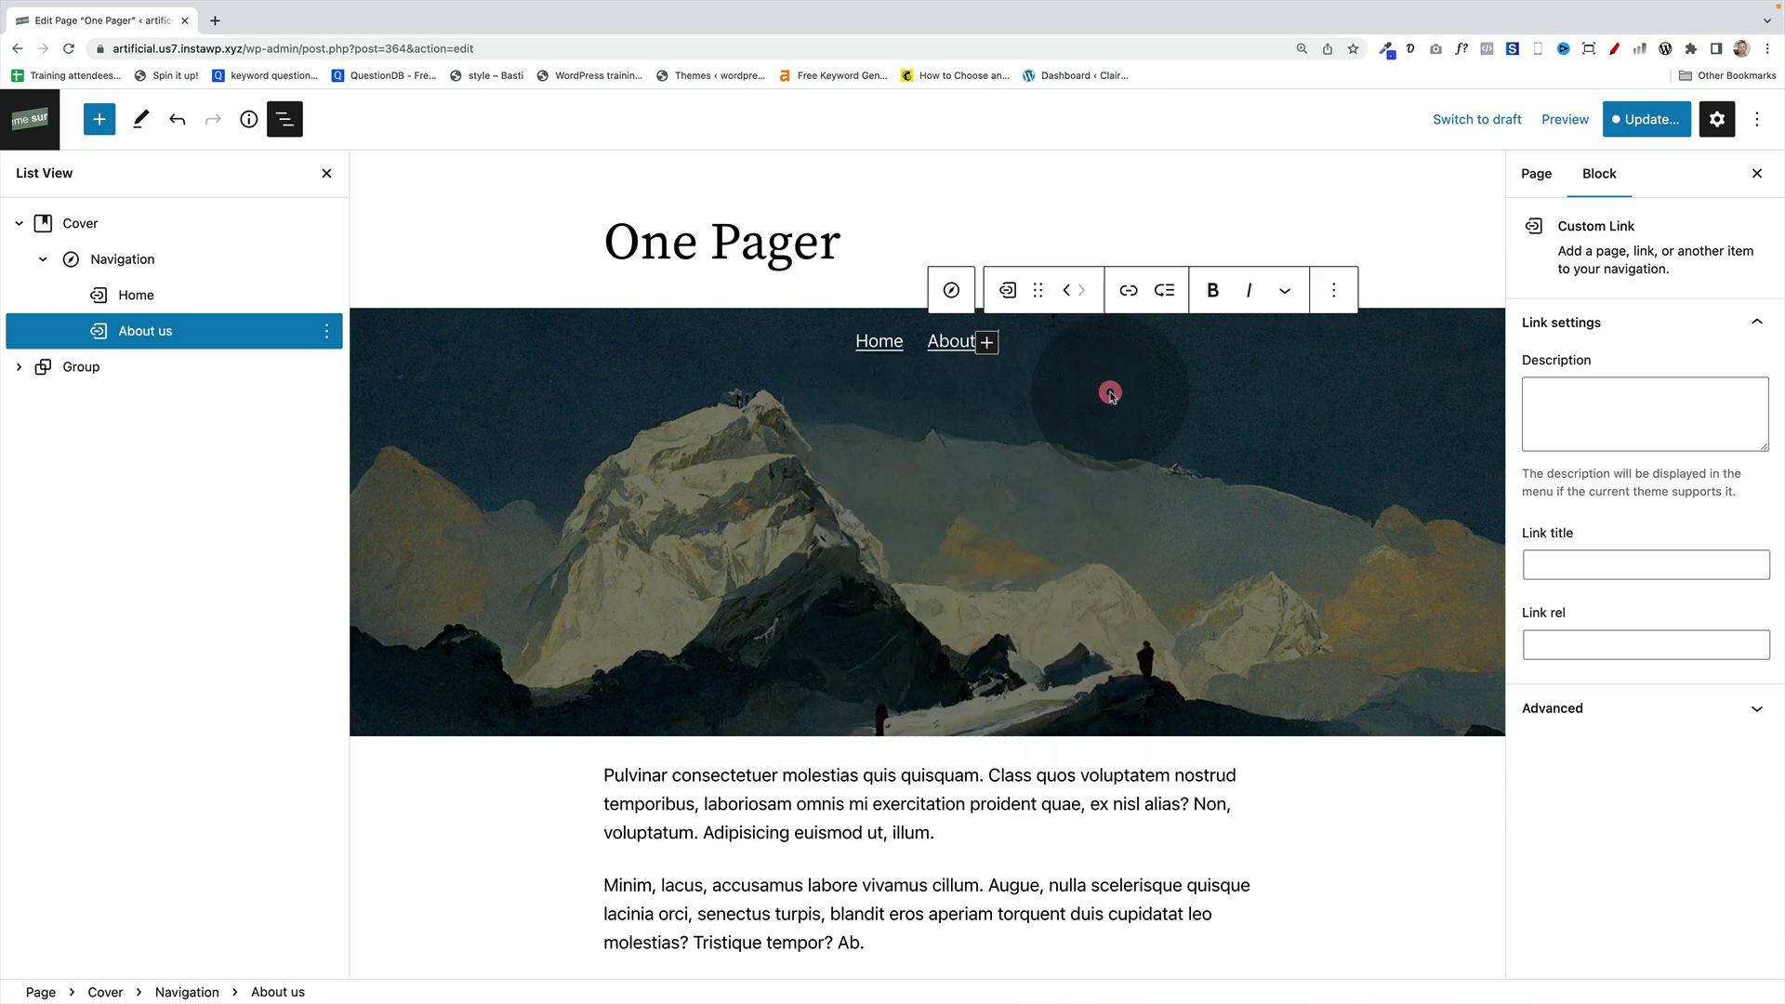
Change the About us link's address to #about.
double_click(953, 341)
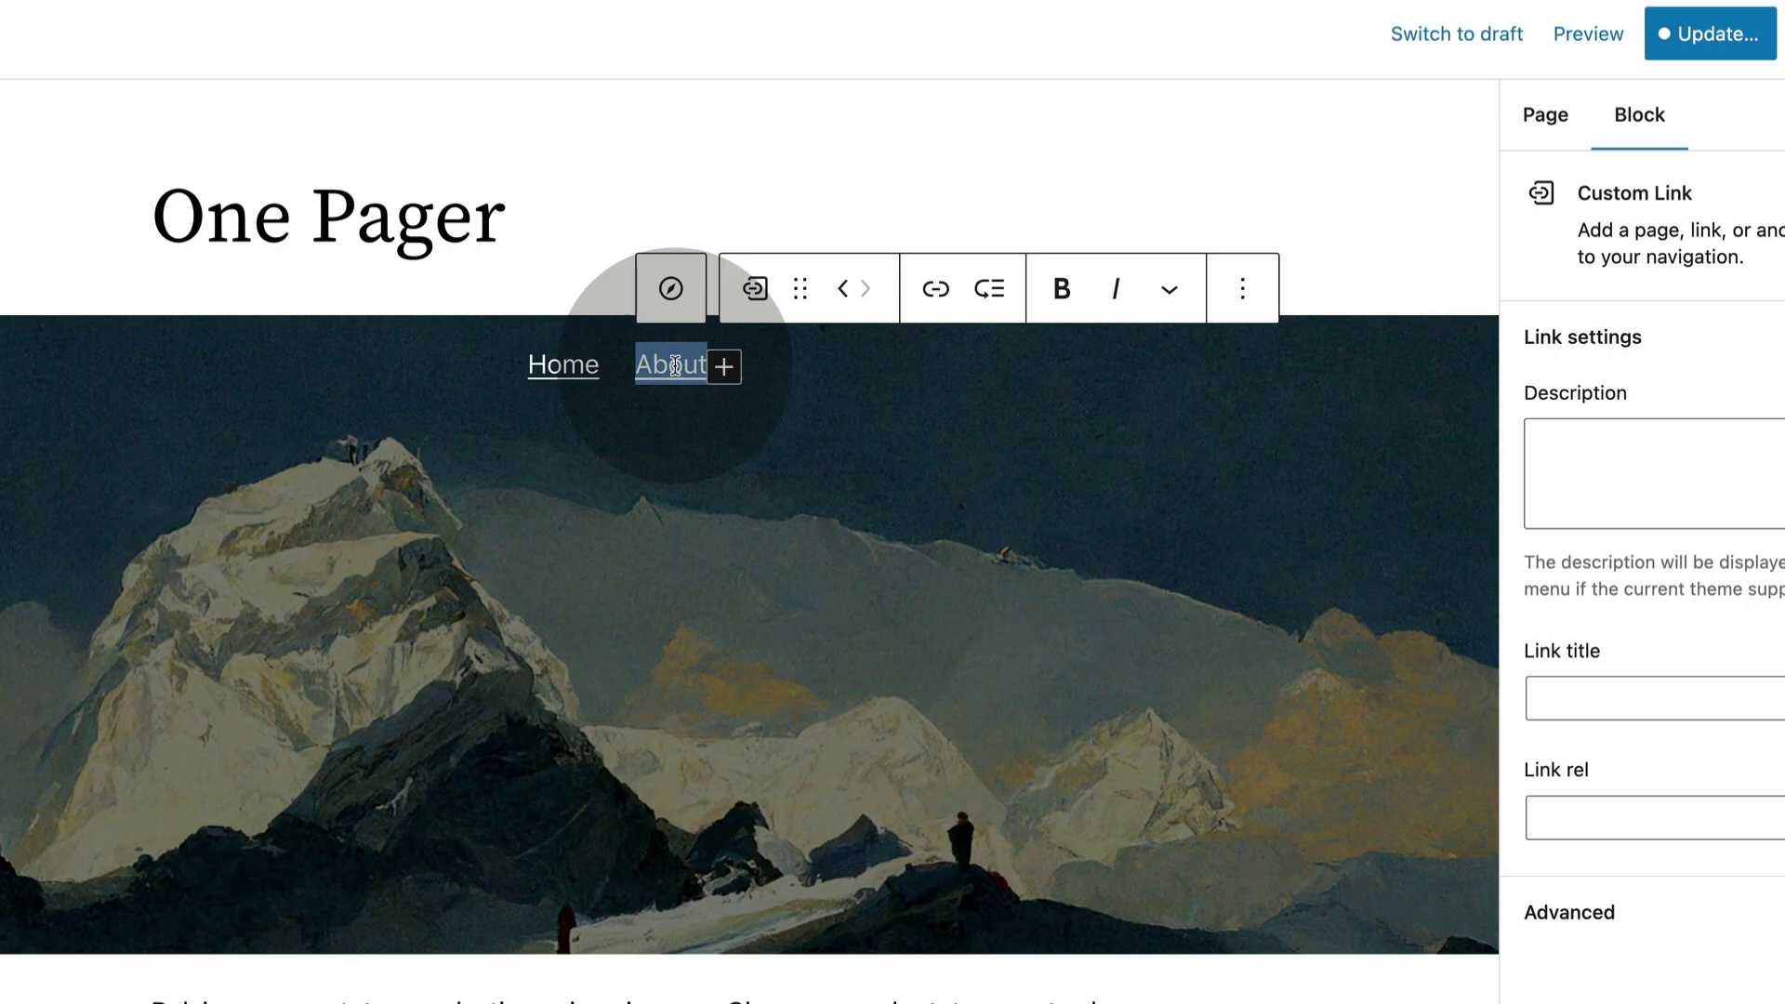
left_click(939, 291)
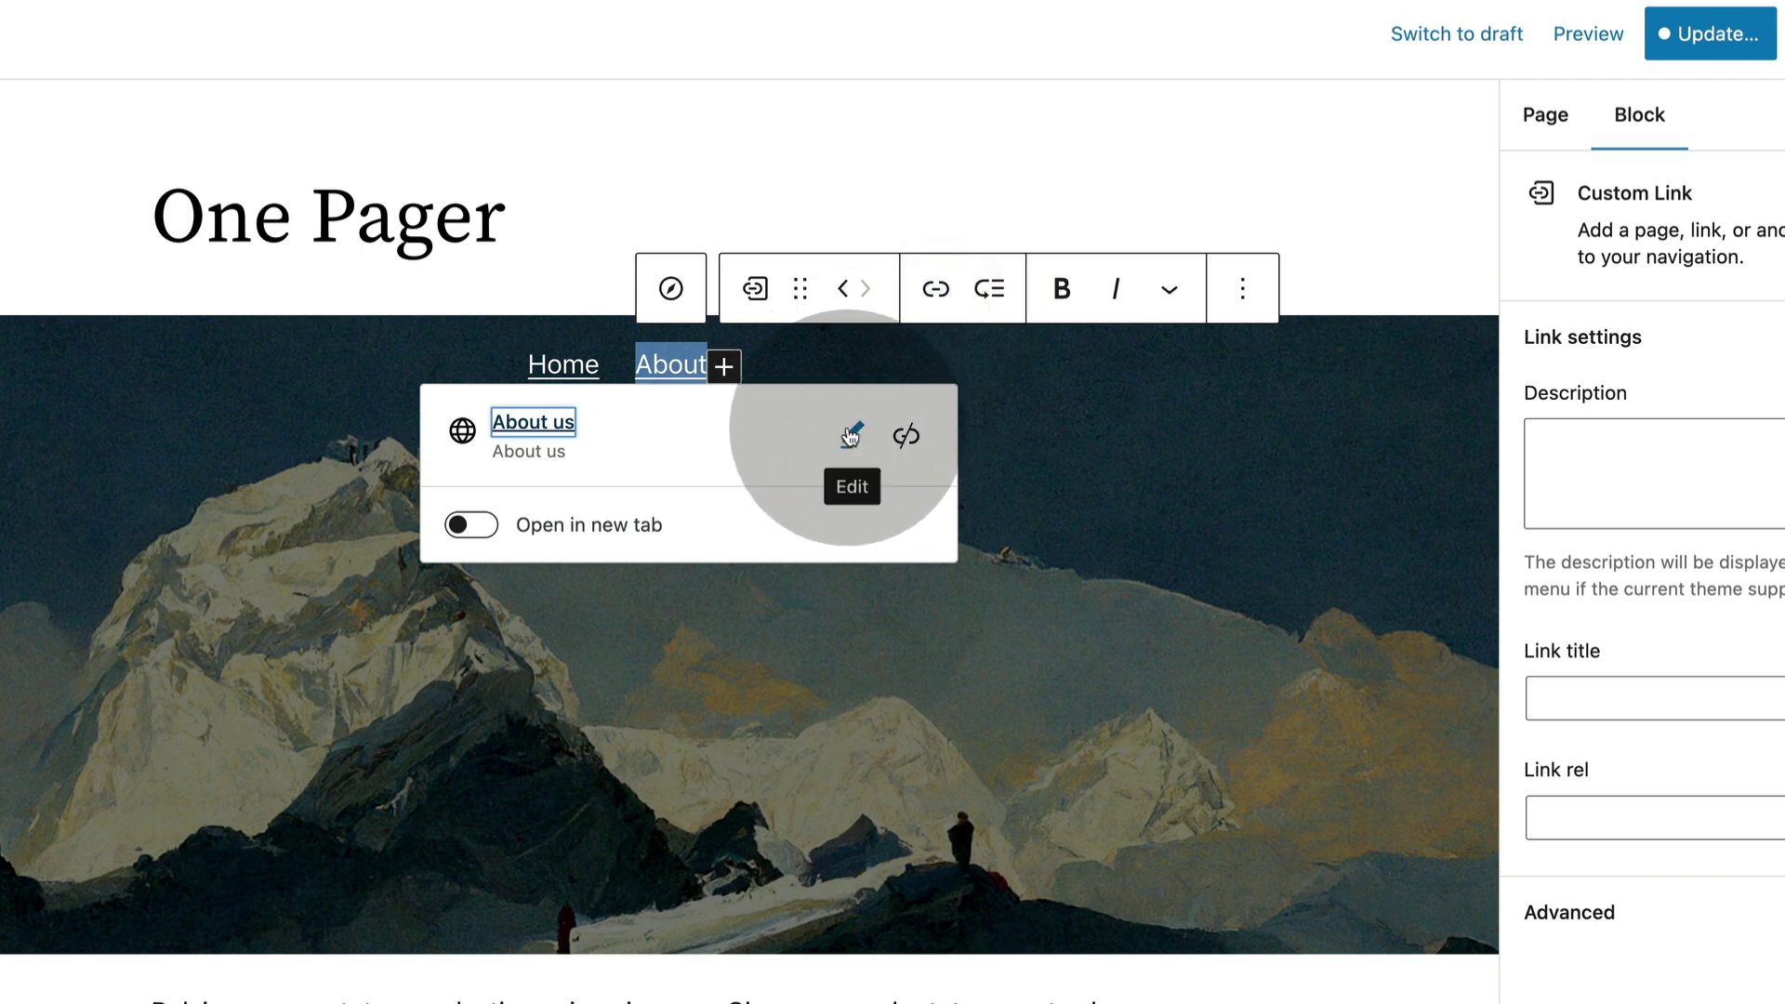
left_click(846, 437)
left_click_drag(624, 524, 486, 518)
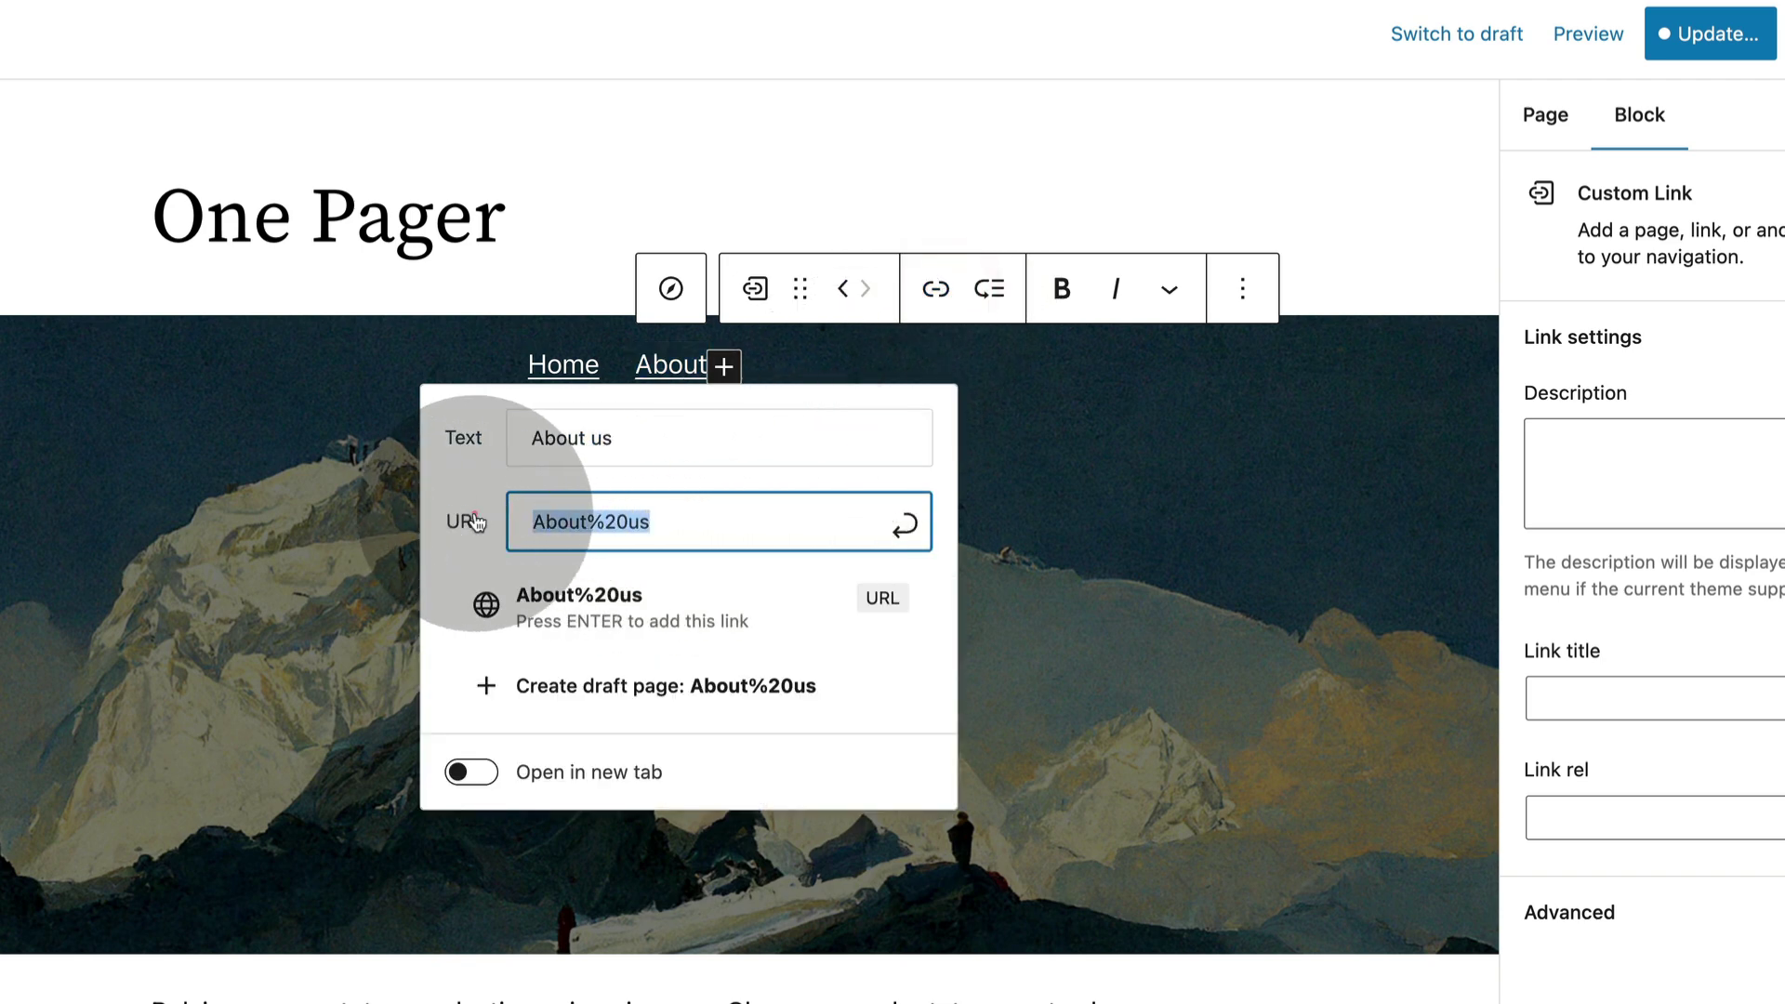
type("#")
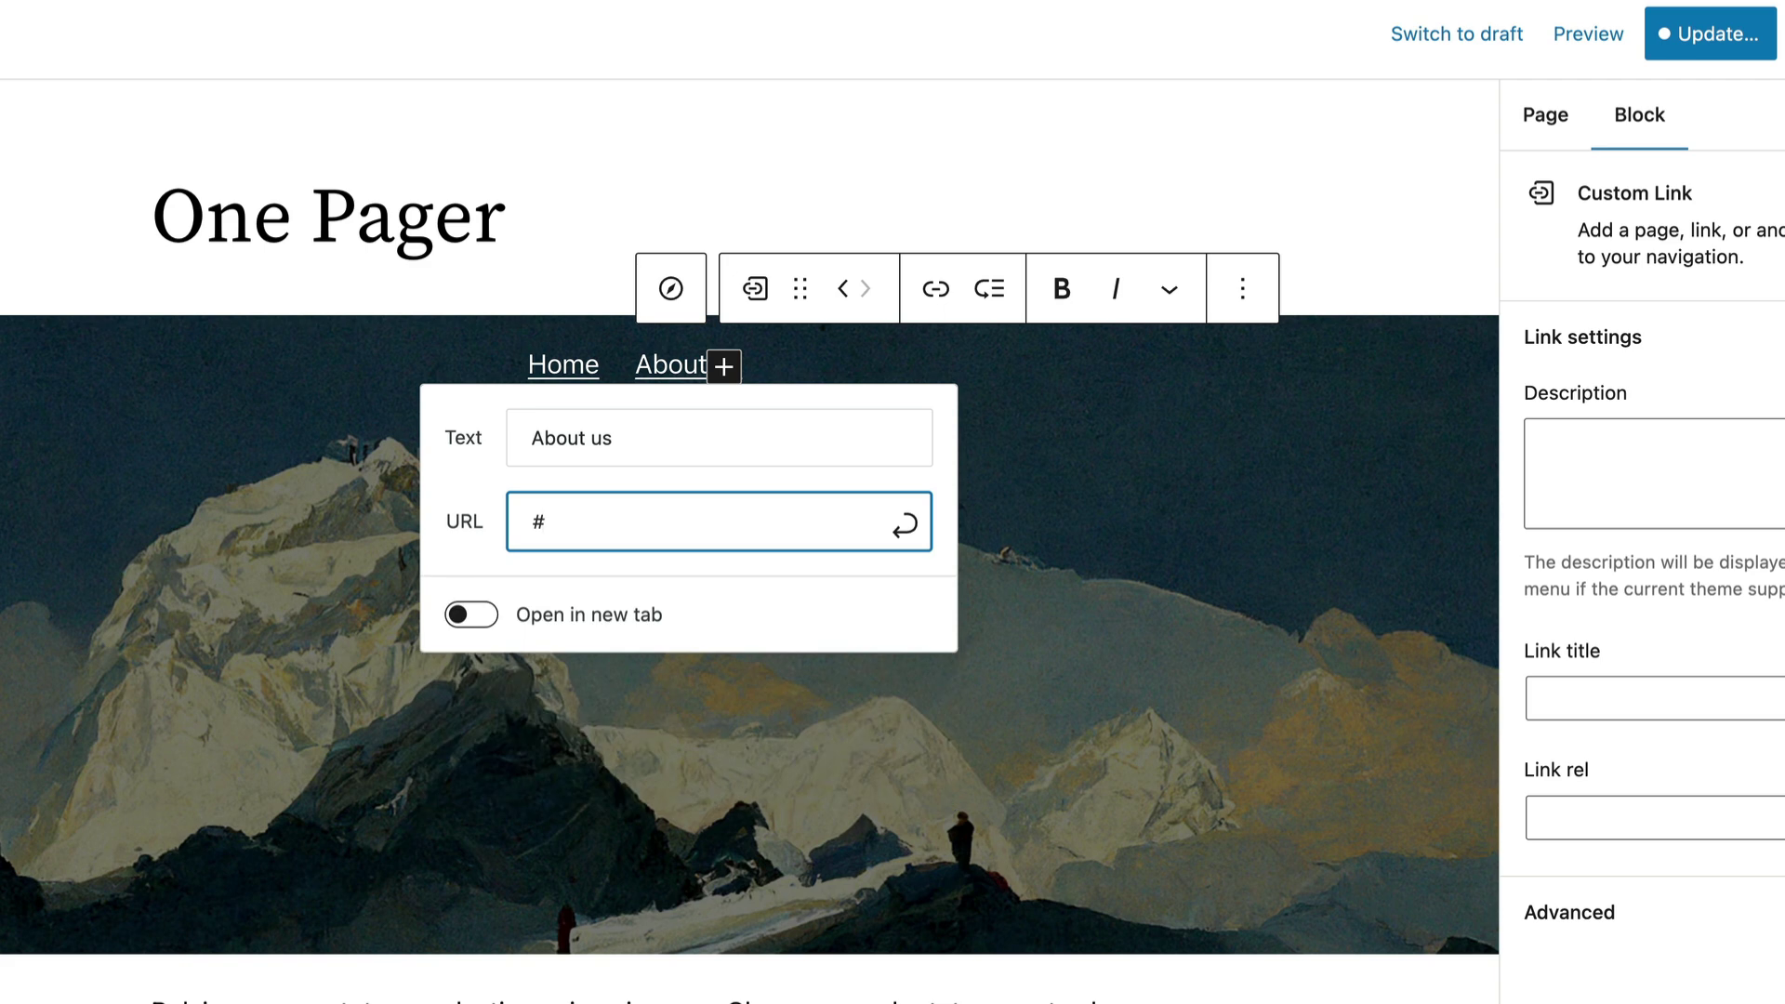
type("about")
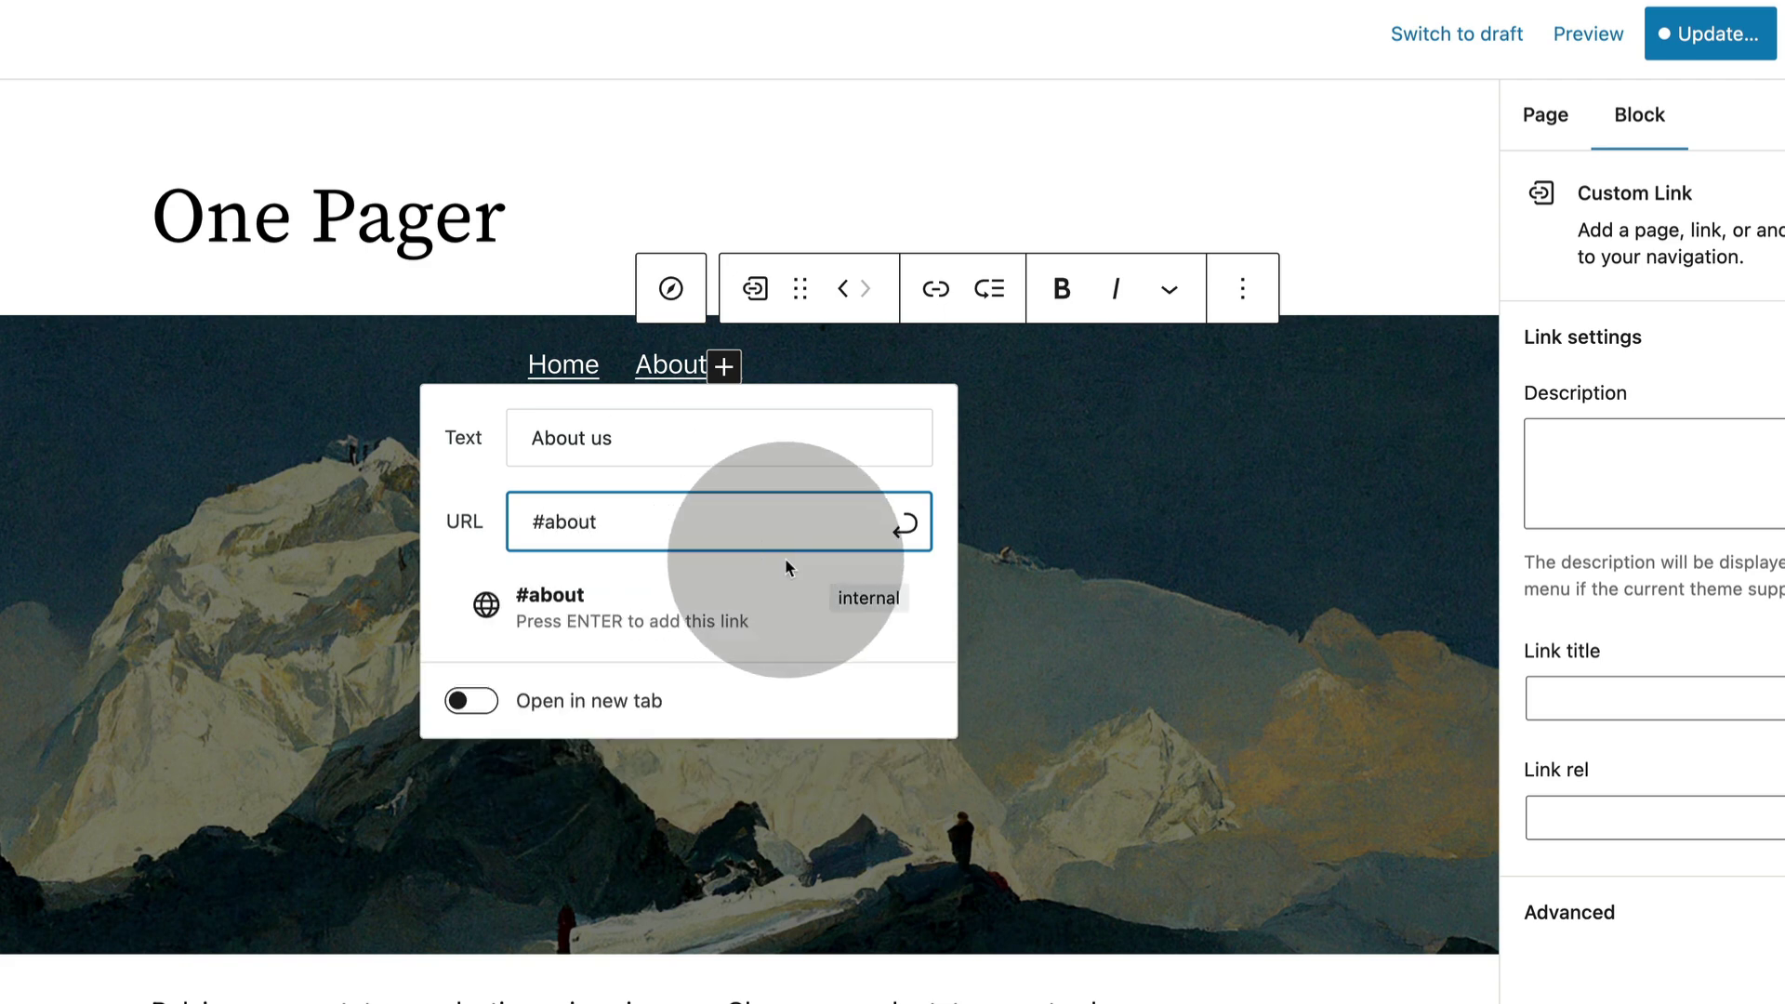
left_click(915, 526)
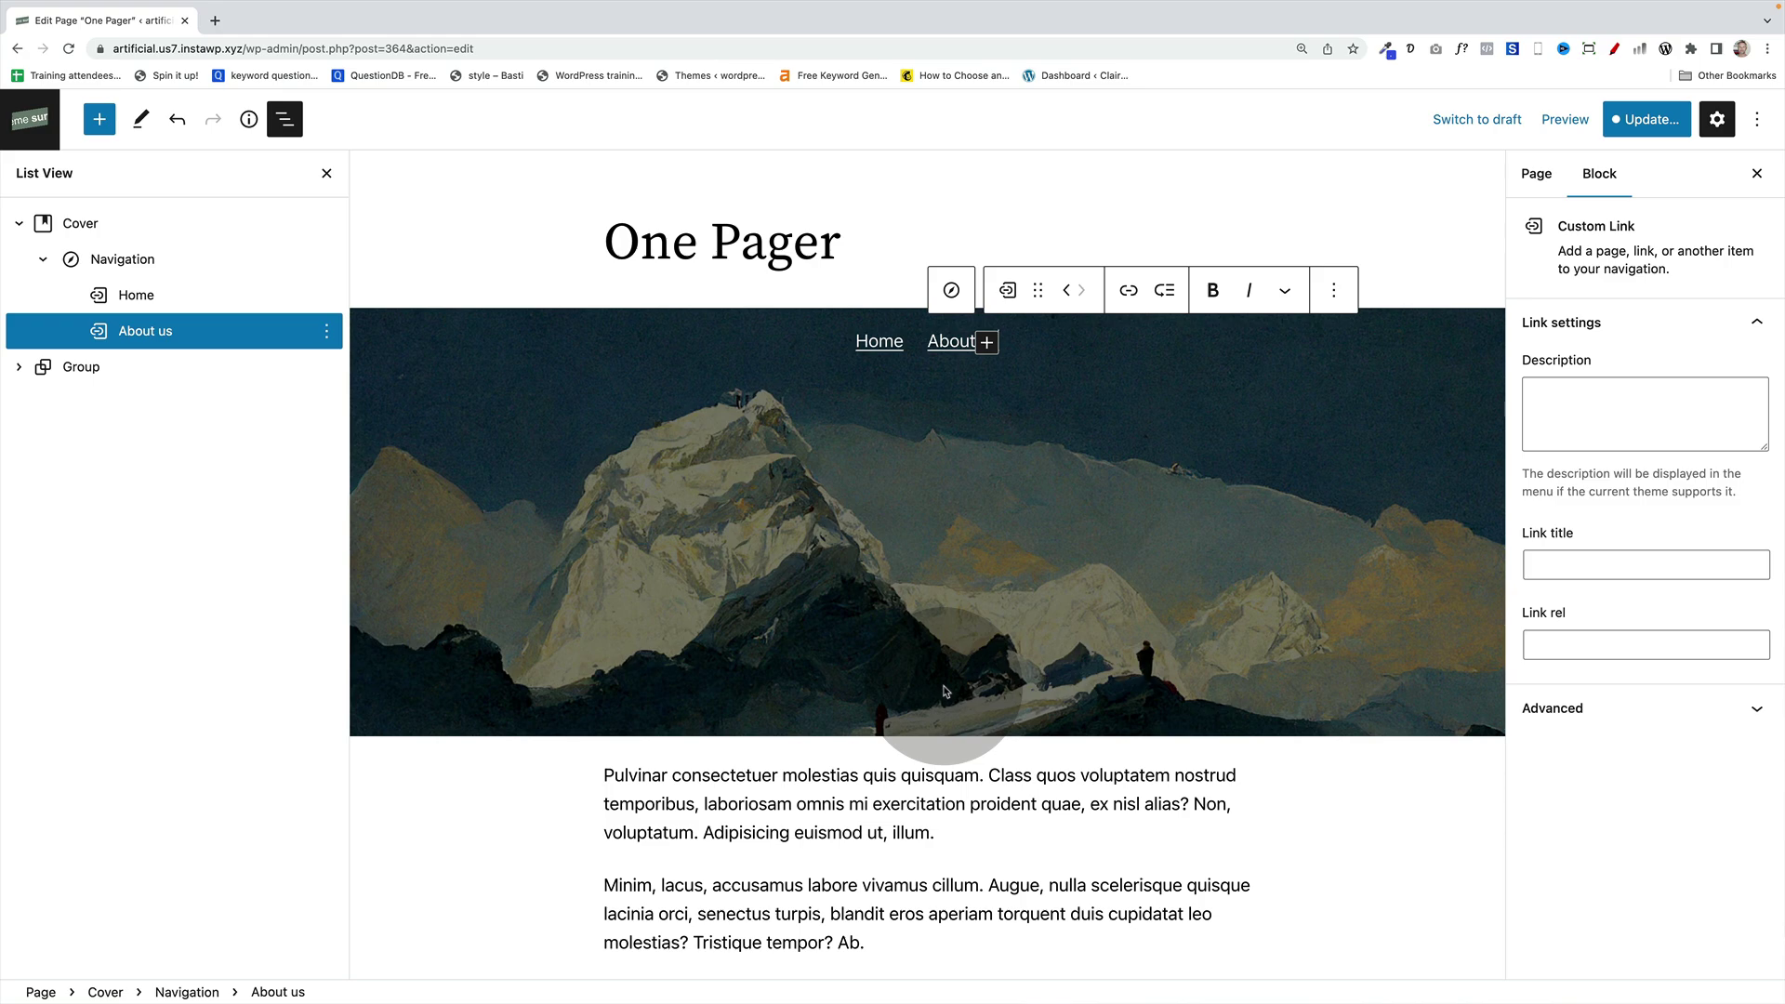
Add an 'About' heading block after the last paragraph of the page.
scroll(944, 690, "down", 15)
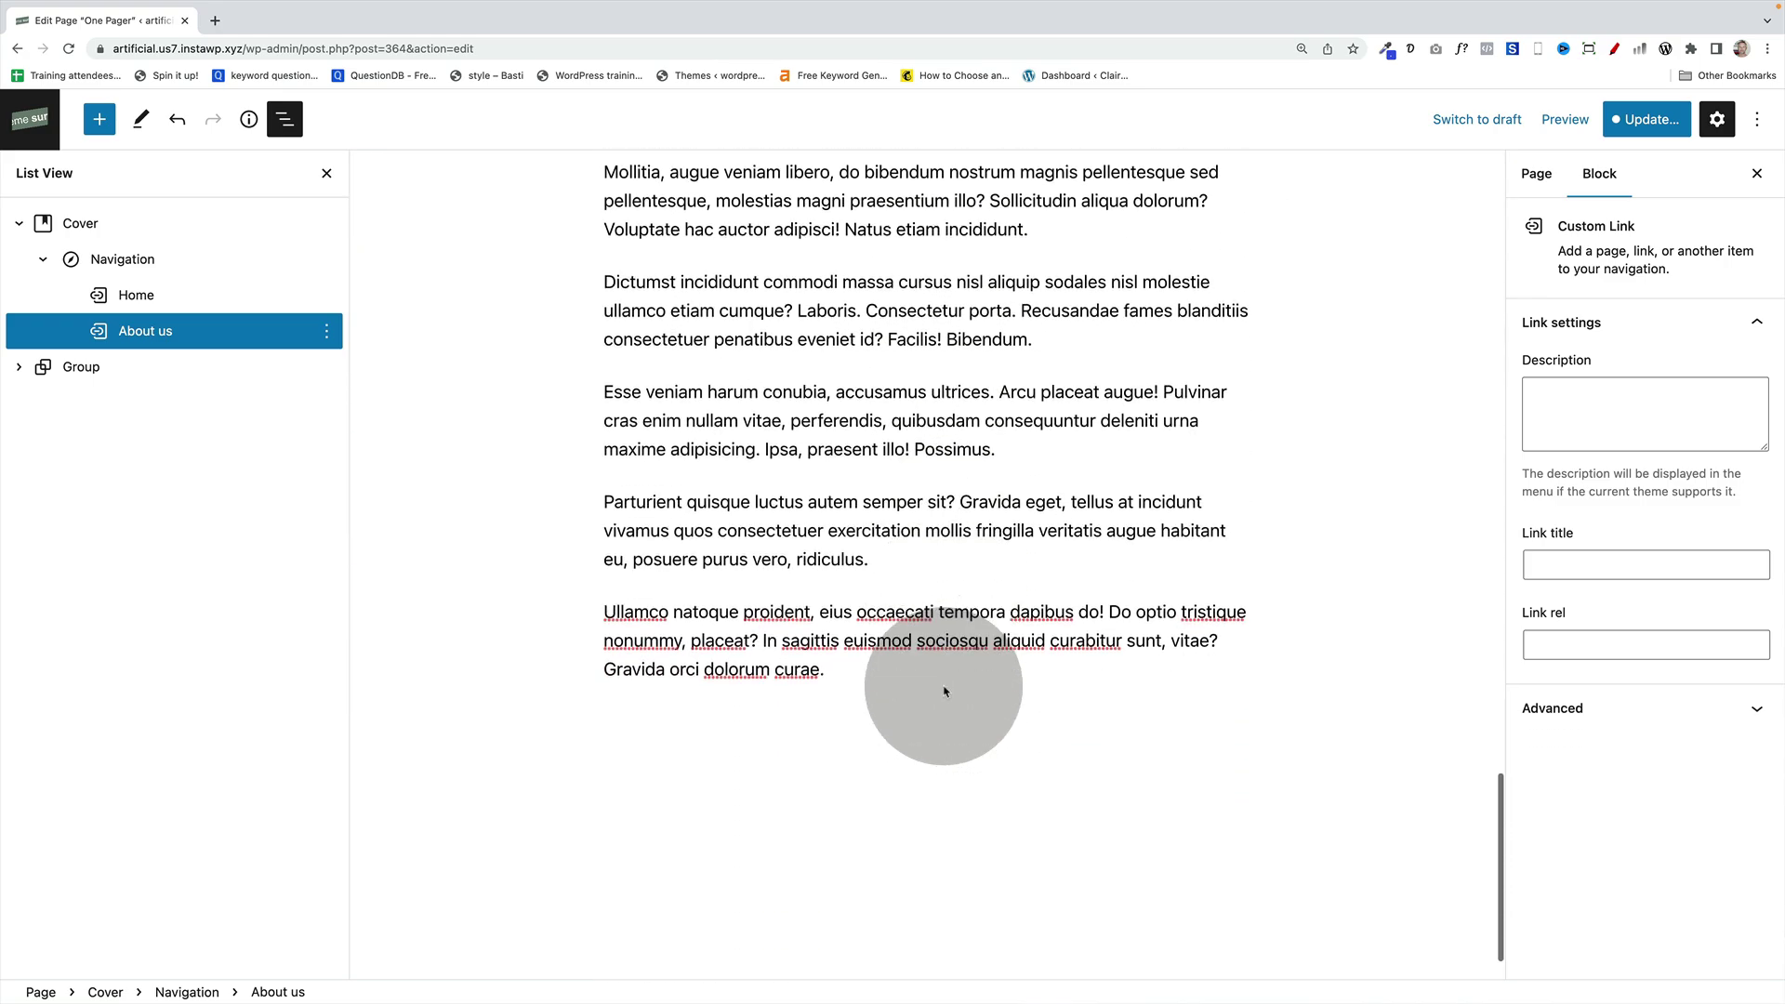
left_click(907, 641)
left_click(896, 609)
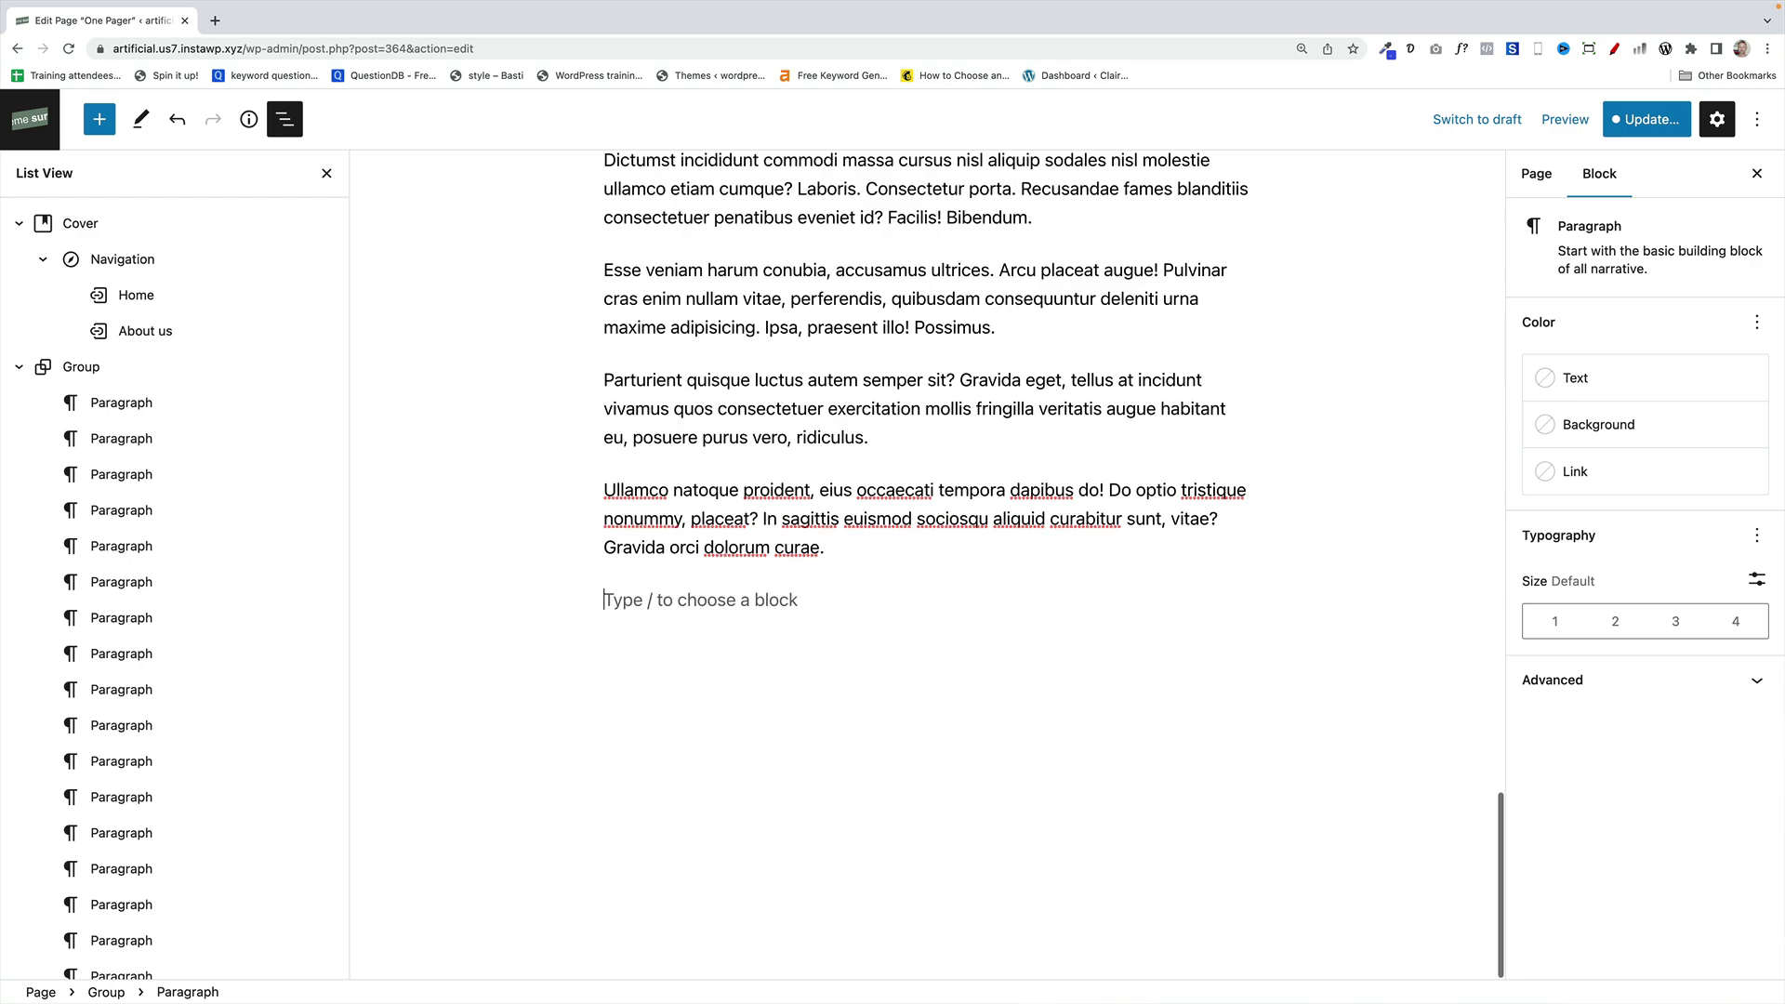
type("/headi")
key("Return")
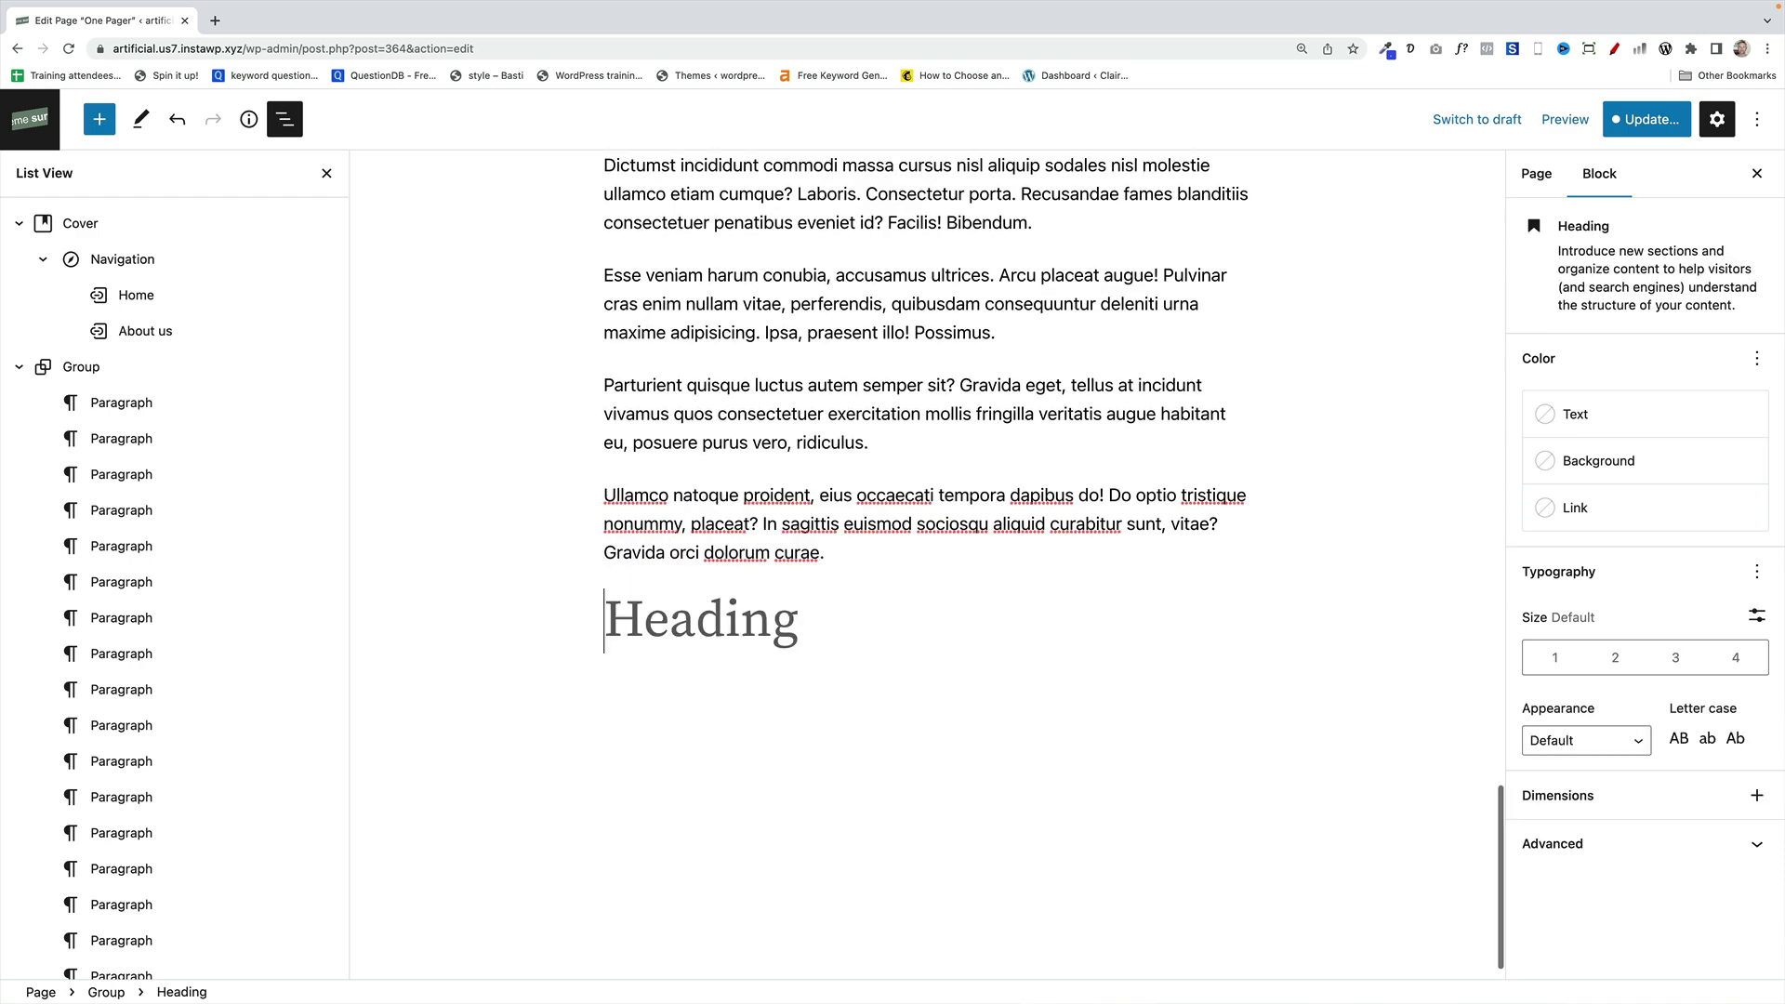
type("a")
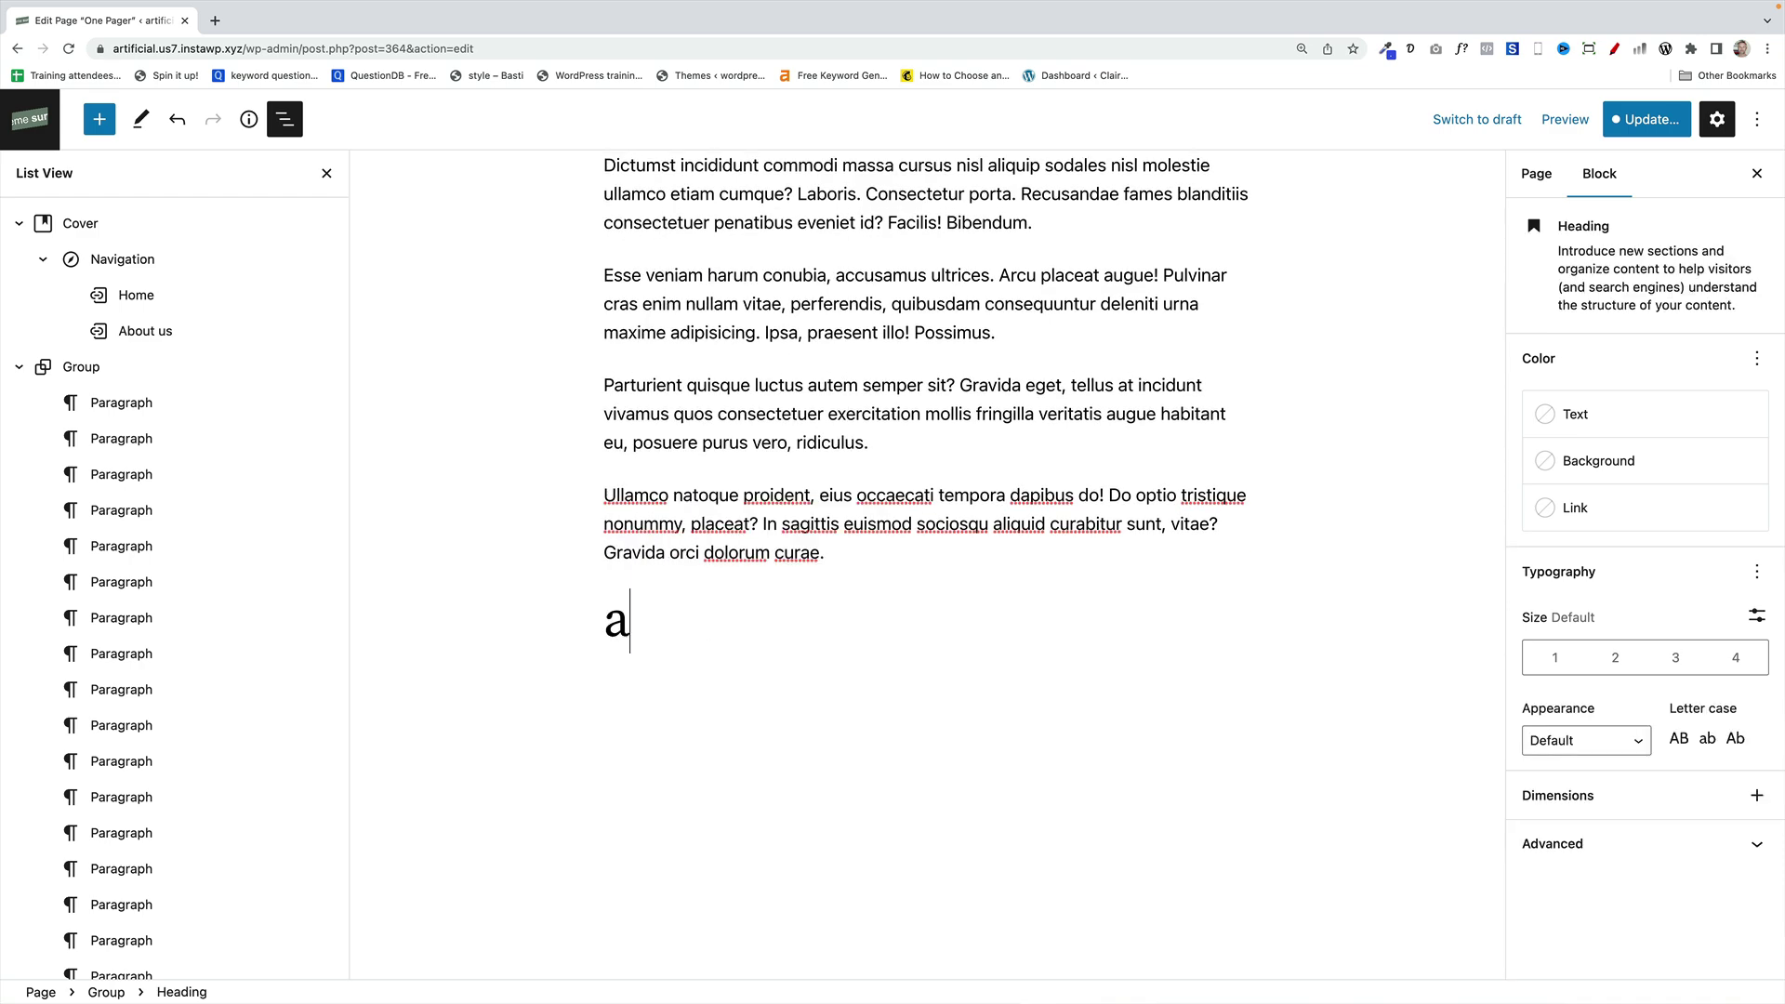
key("BackSpace")
type("About")
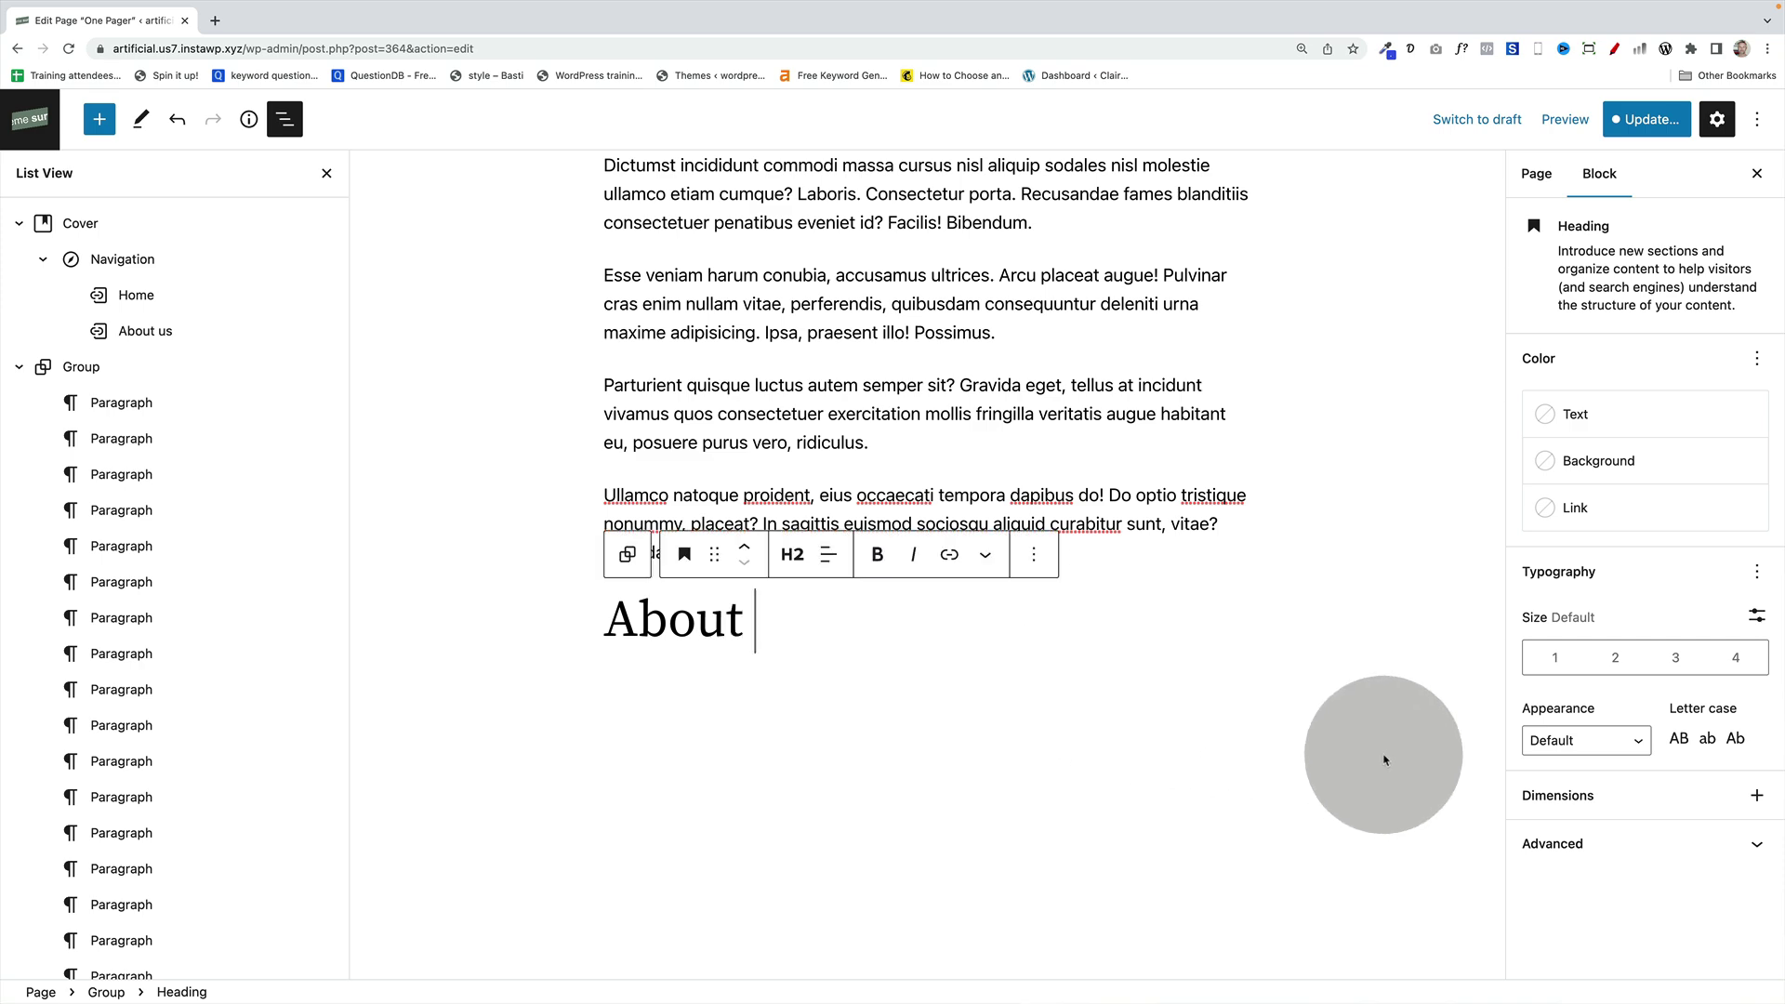
Give the About heading the HTML anchor 'about'.
left_click(1538, 841)
left_click(1564, 716)
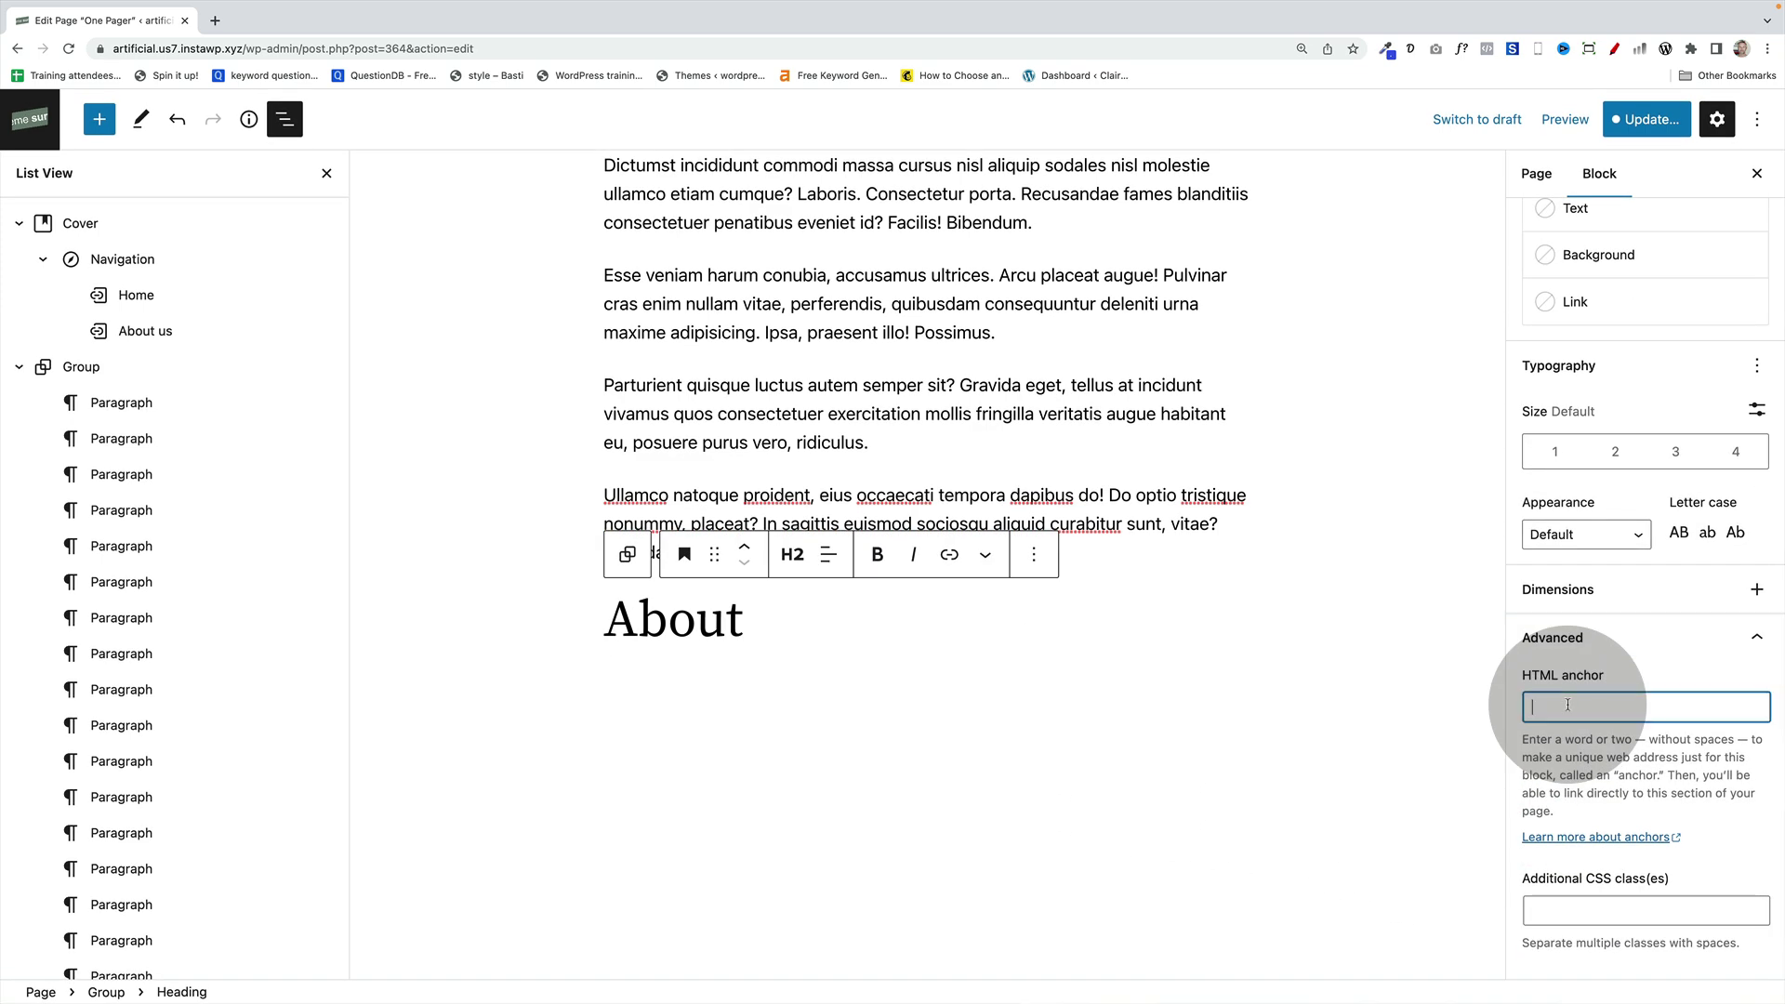
type("abou")
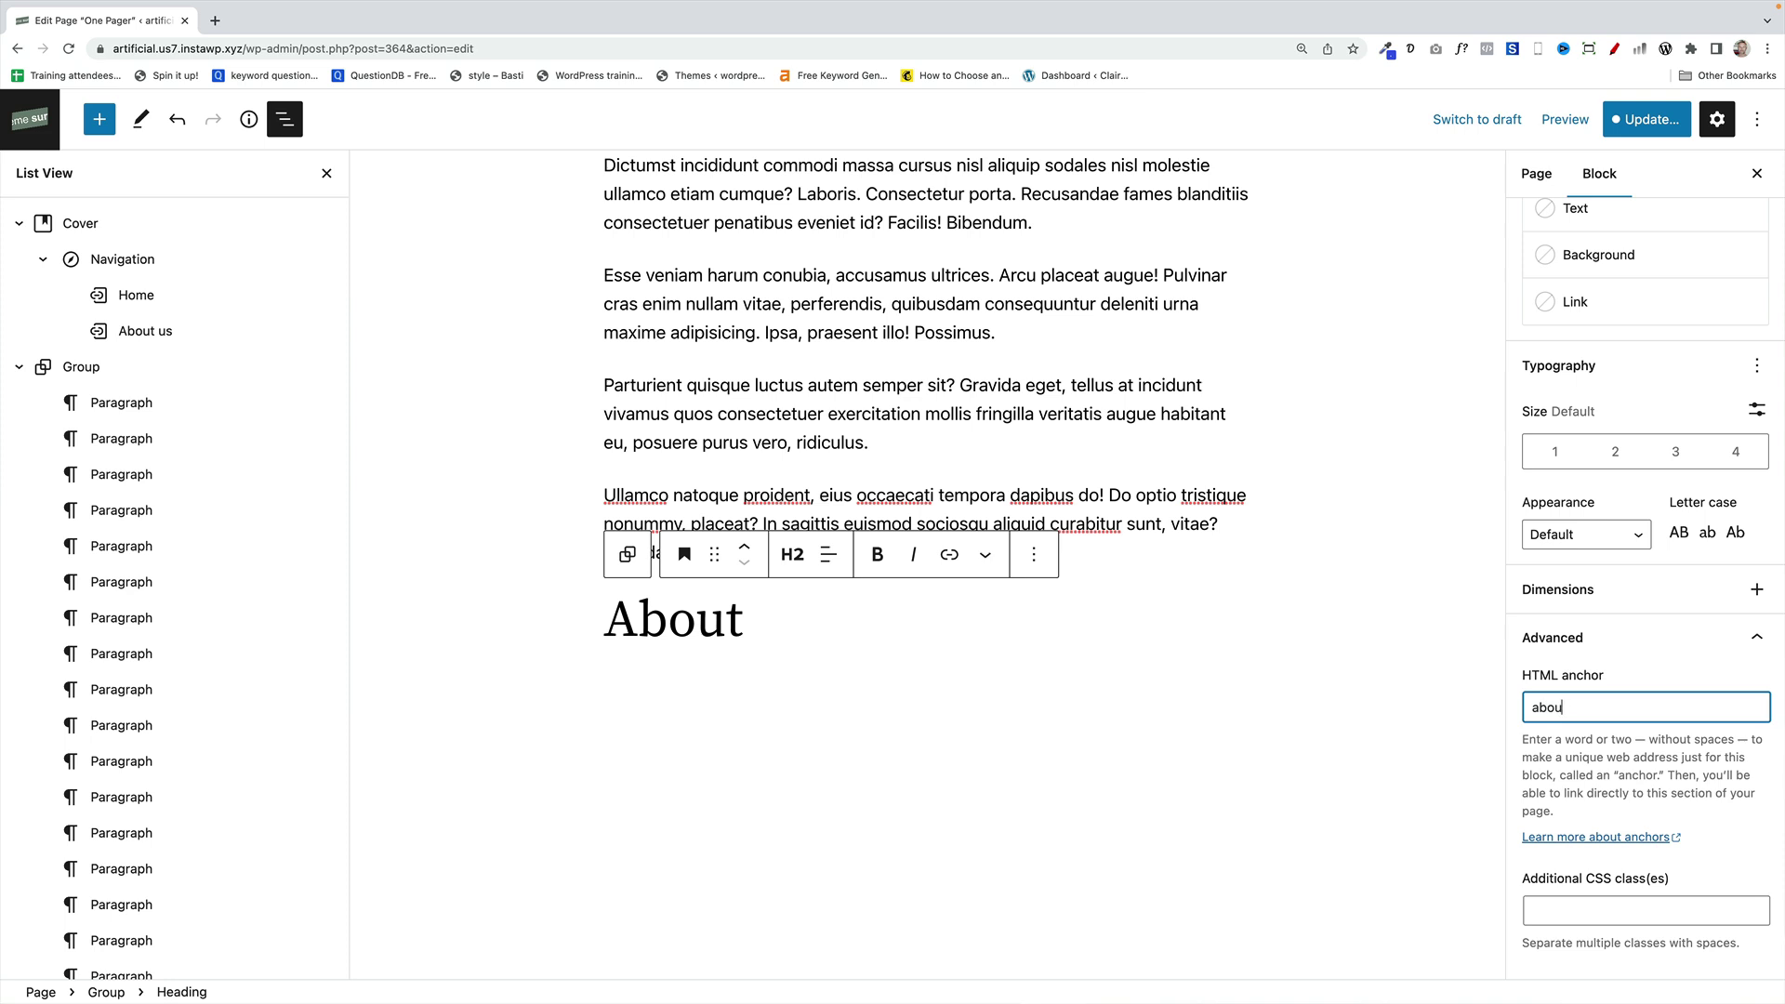
type("t")
Save the page and test that About us in the menu jumps to the About section.
left_click(1646, 119)
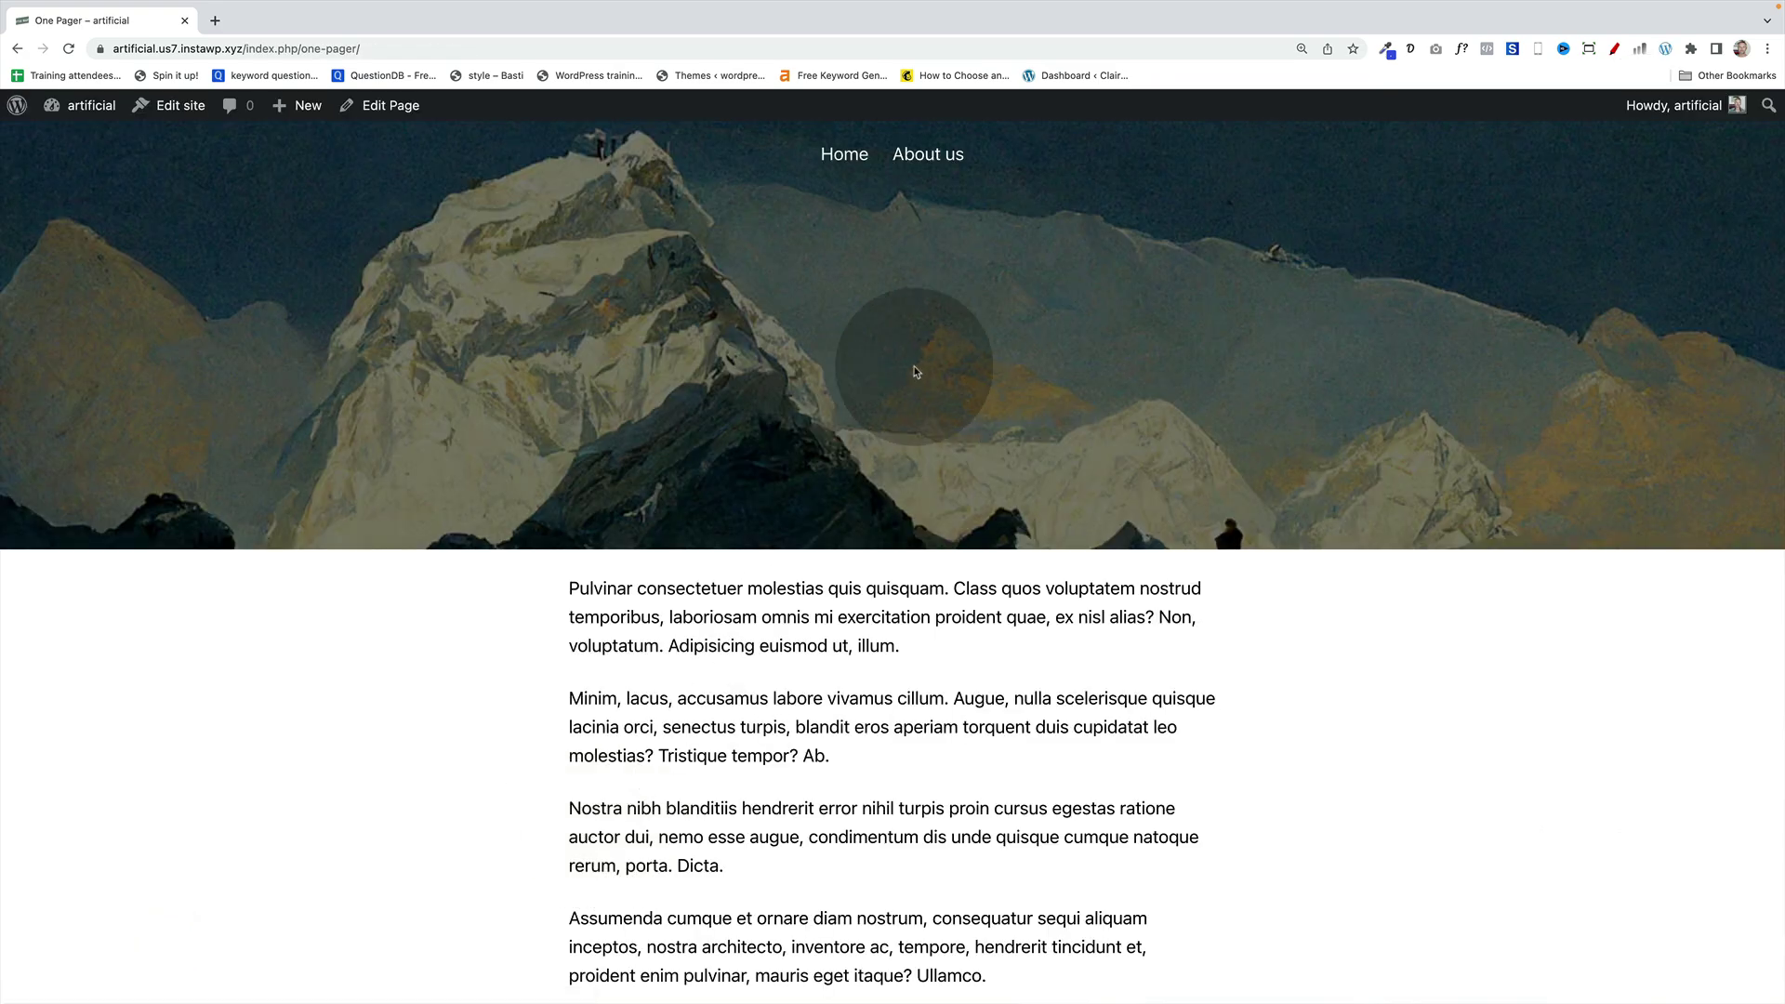
left_click(927, 165)
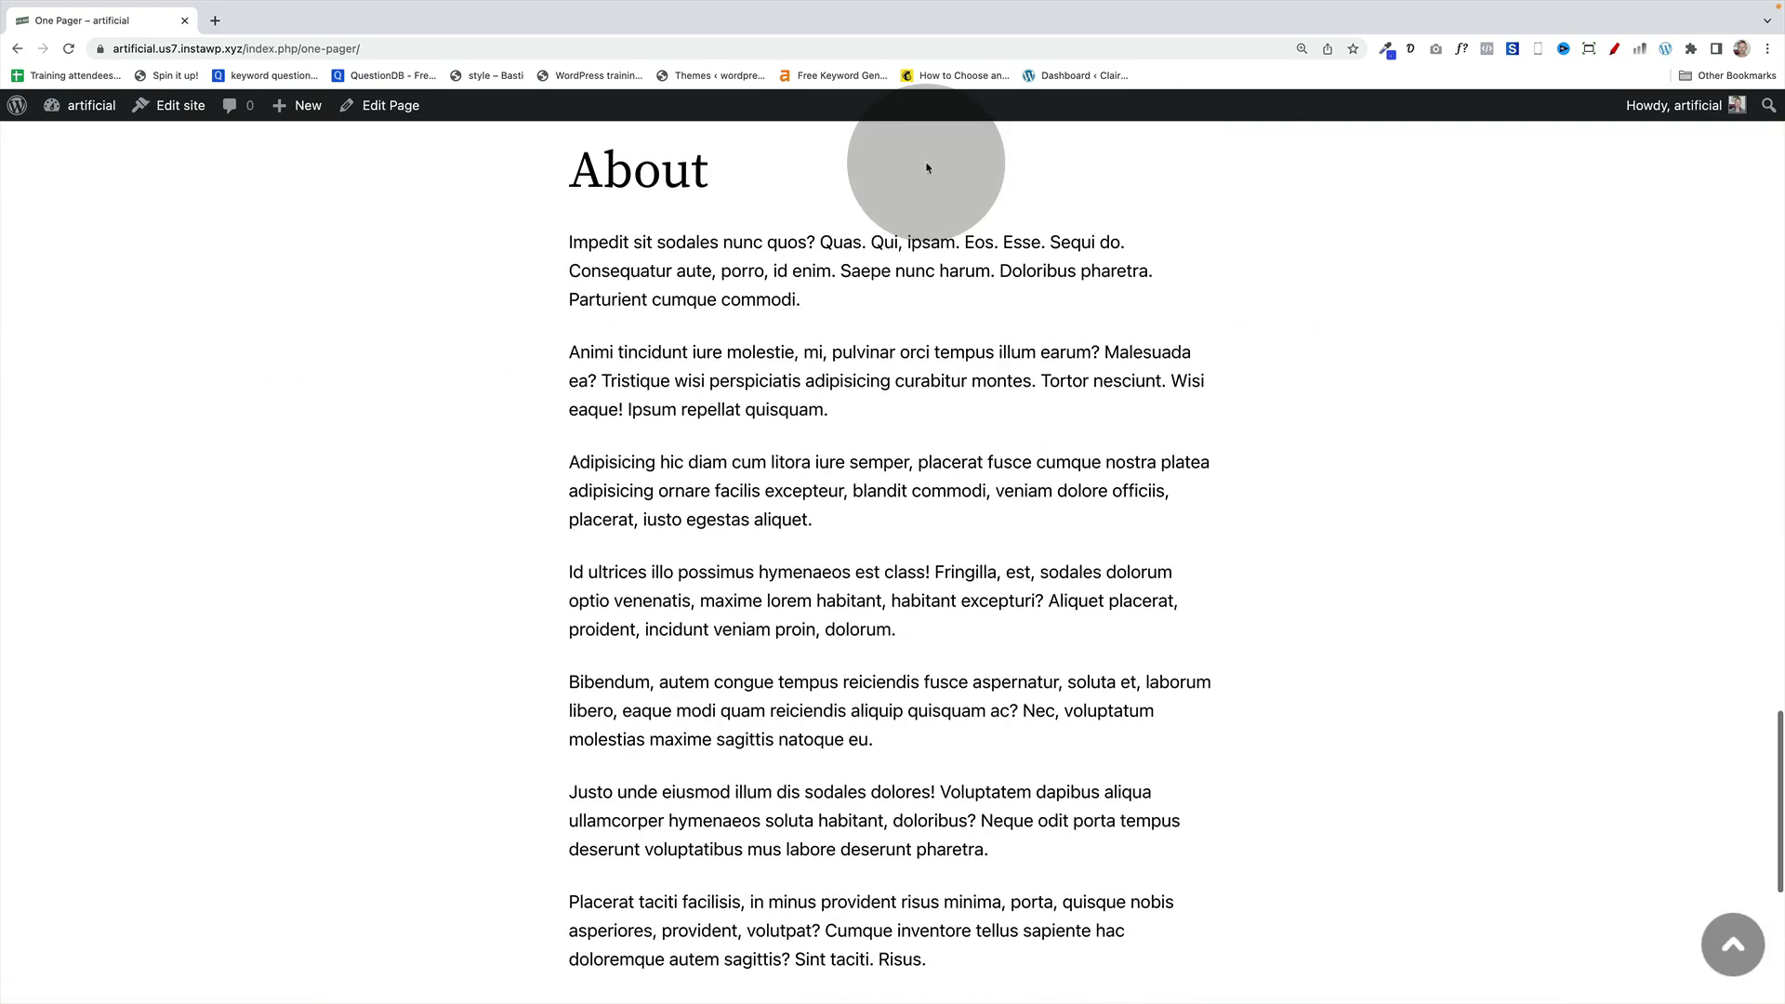
scroll(860, 195, "up", 1)
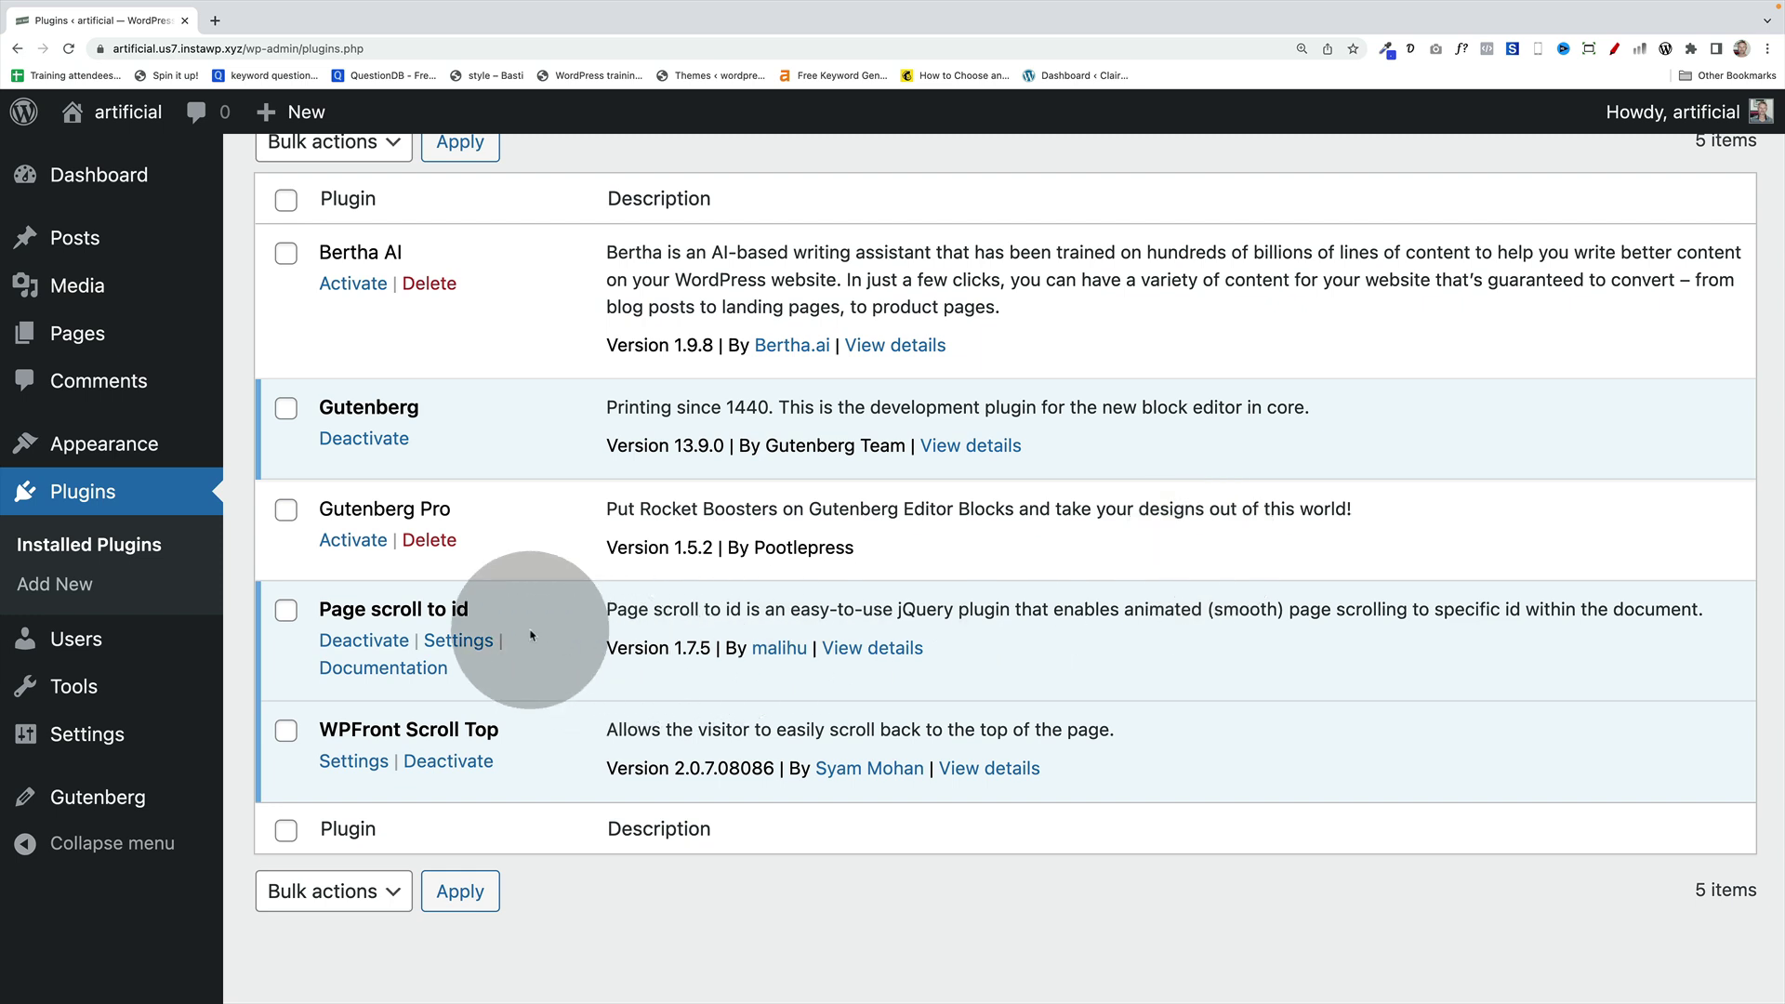
left_click_drag(469, 611, 326, 611)
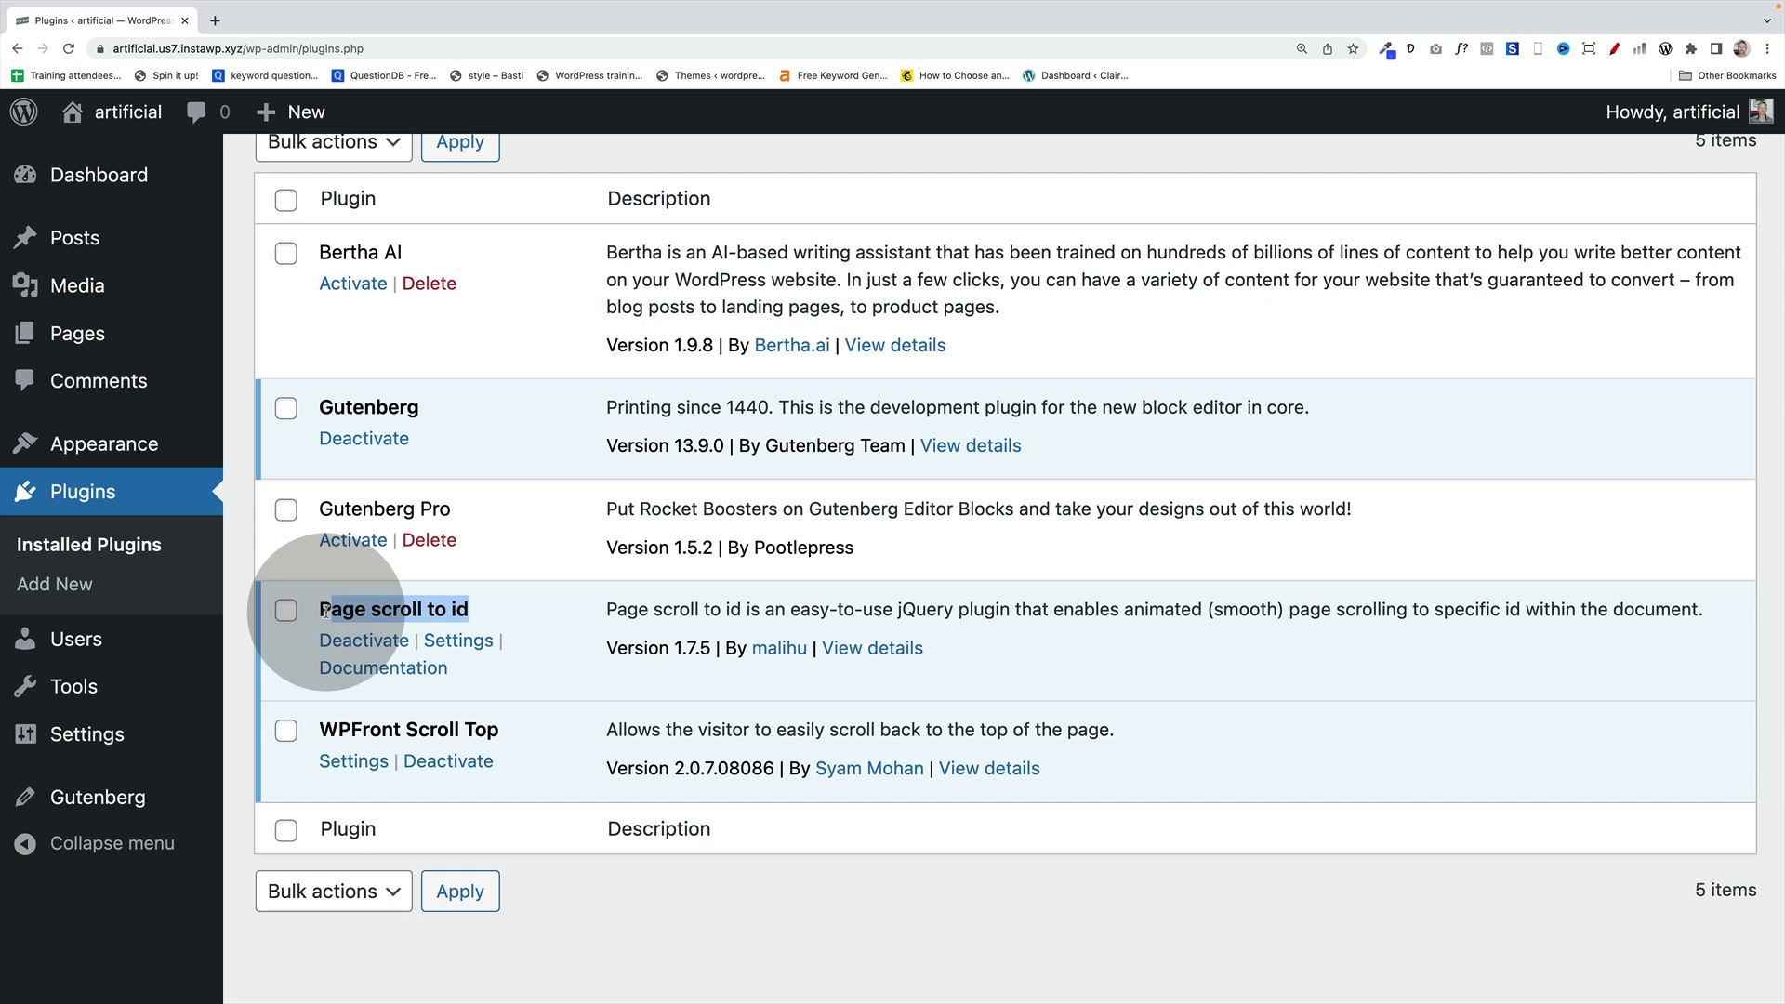
left_click_drag(325, 612, 326, 612)
left_click_drag(502, 731, 279, 723)
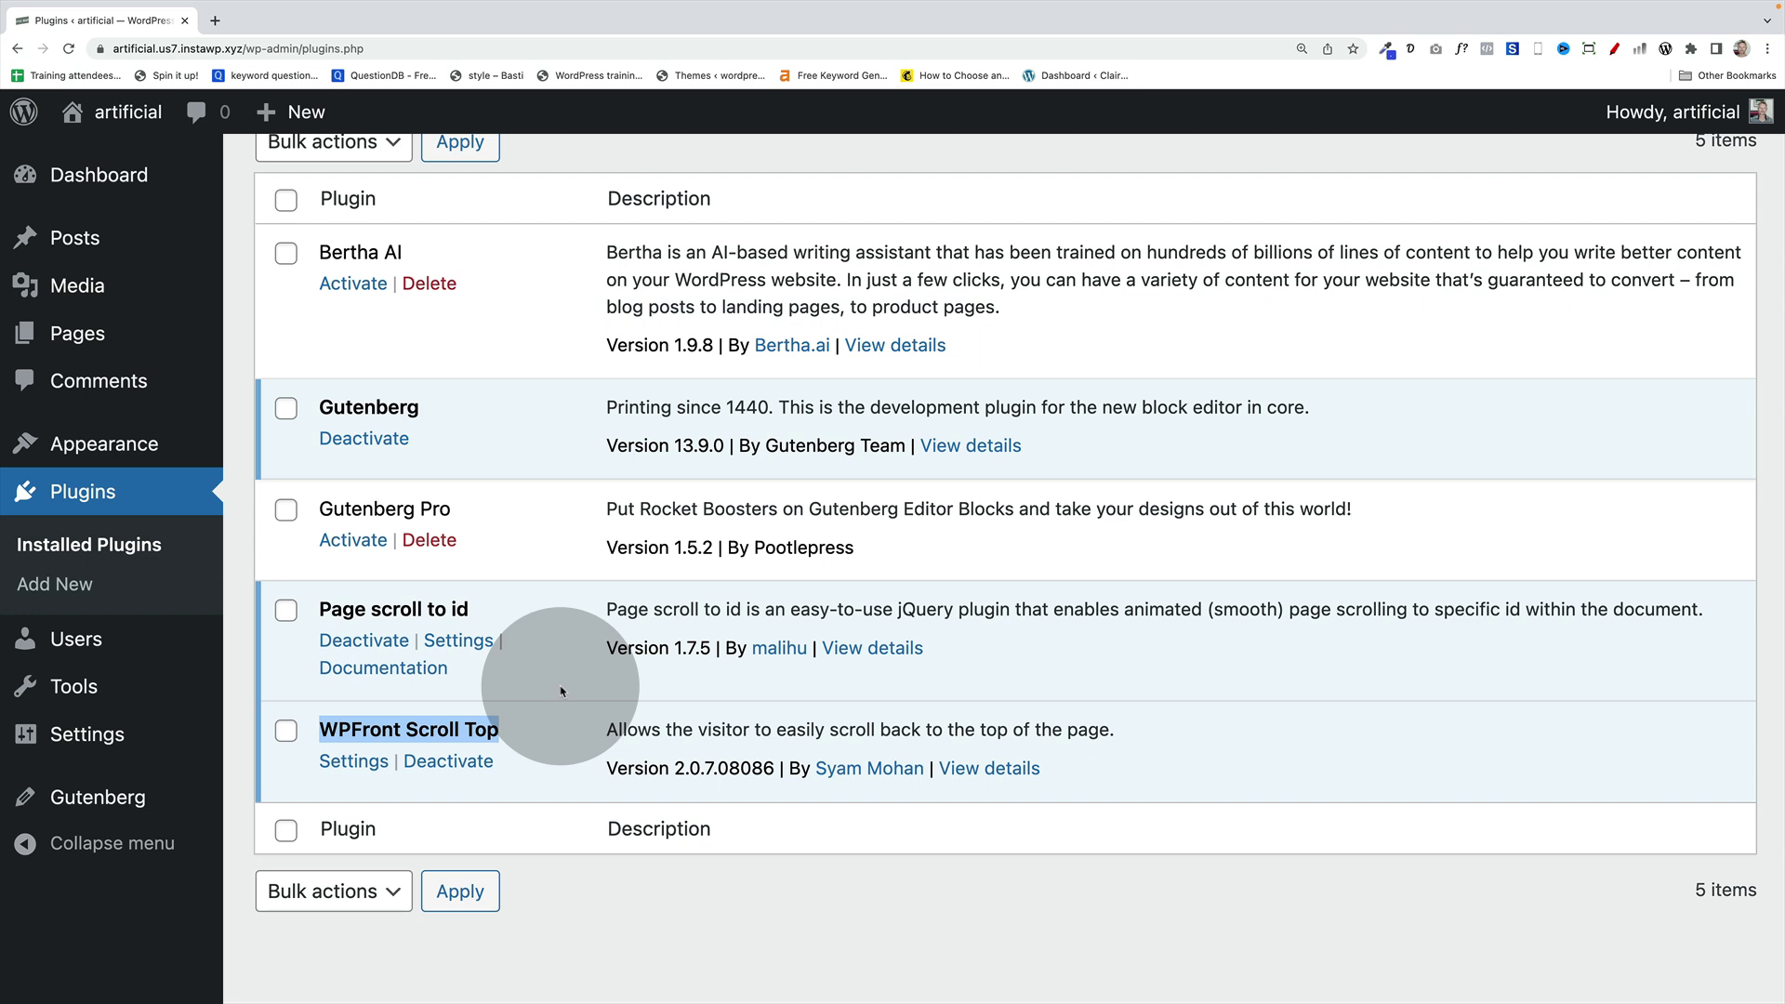
In Reading settings, switch the static homepage from Home to the Ai page.
mouse_move(186, 734)
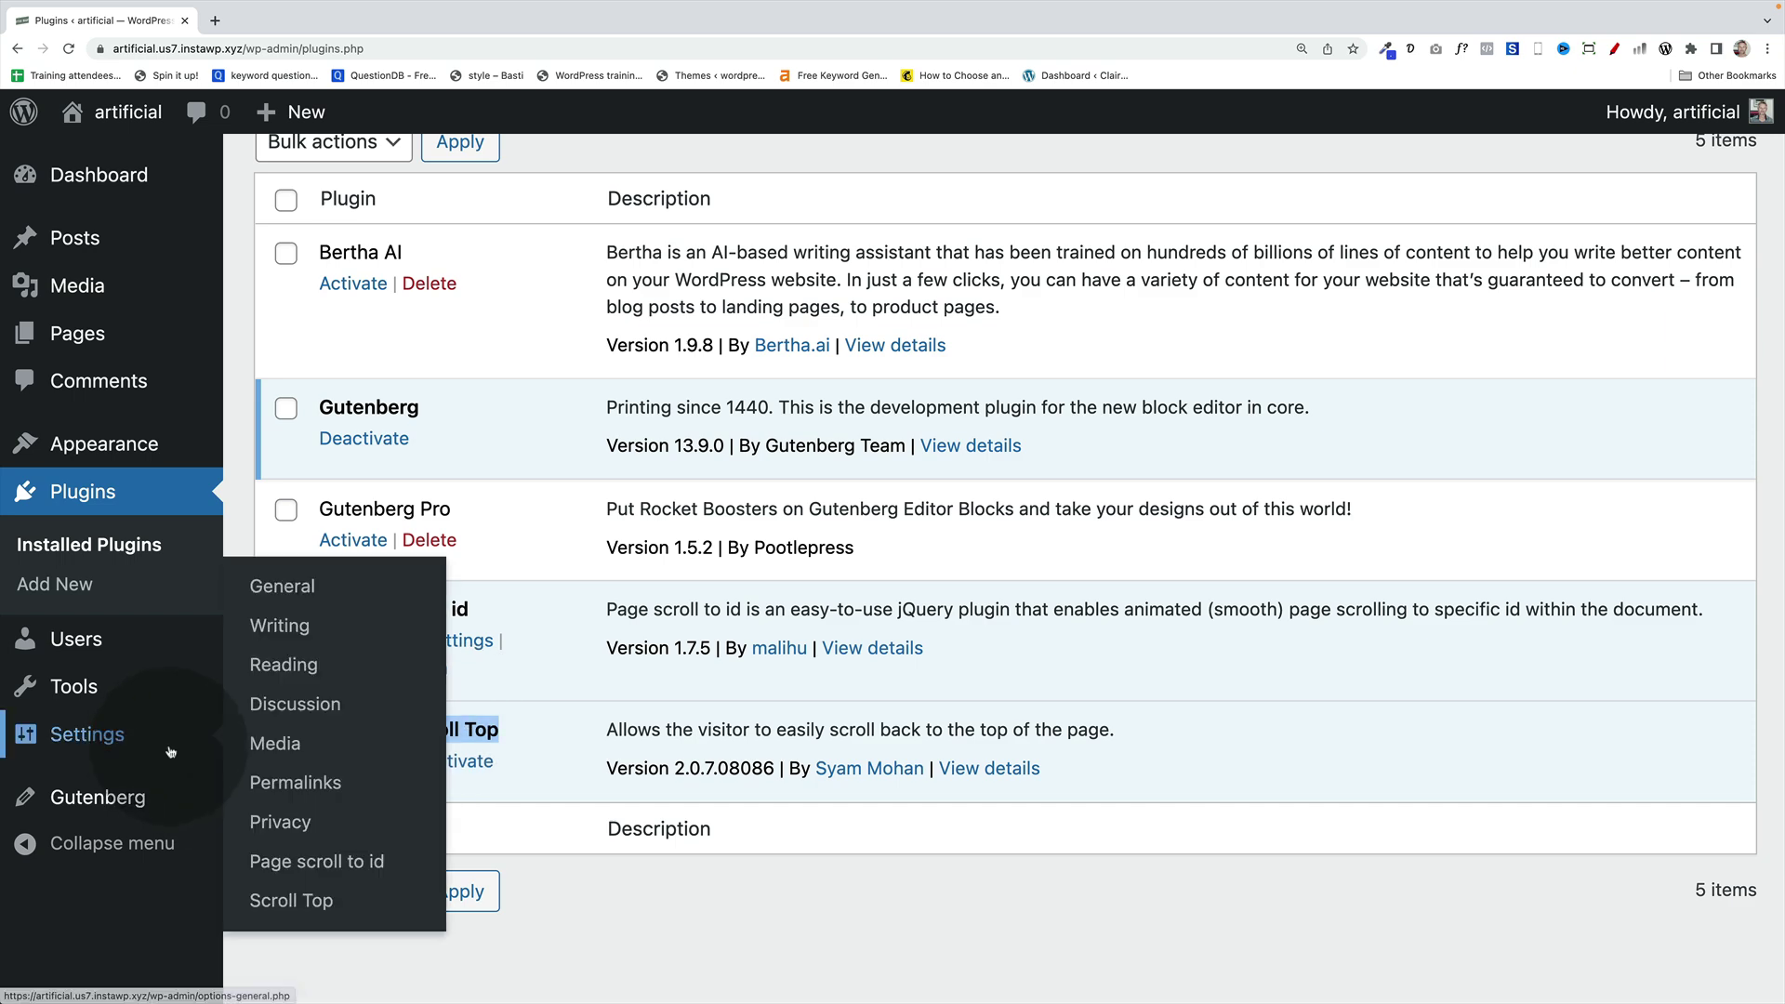
left_click(297, 665)
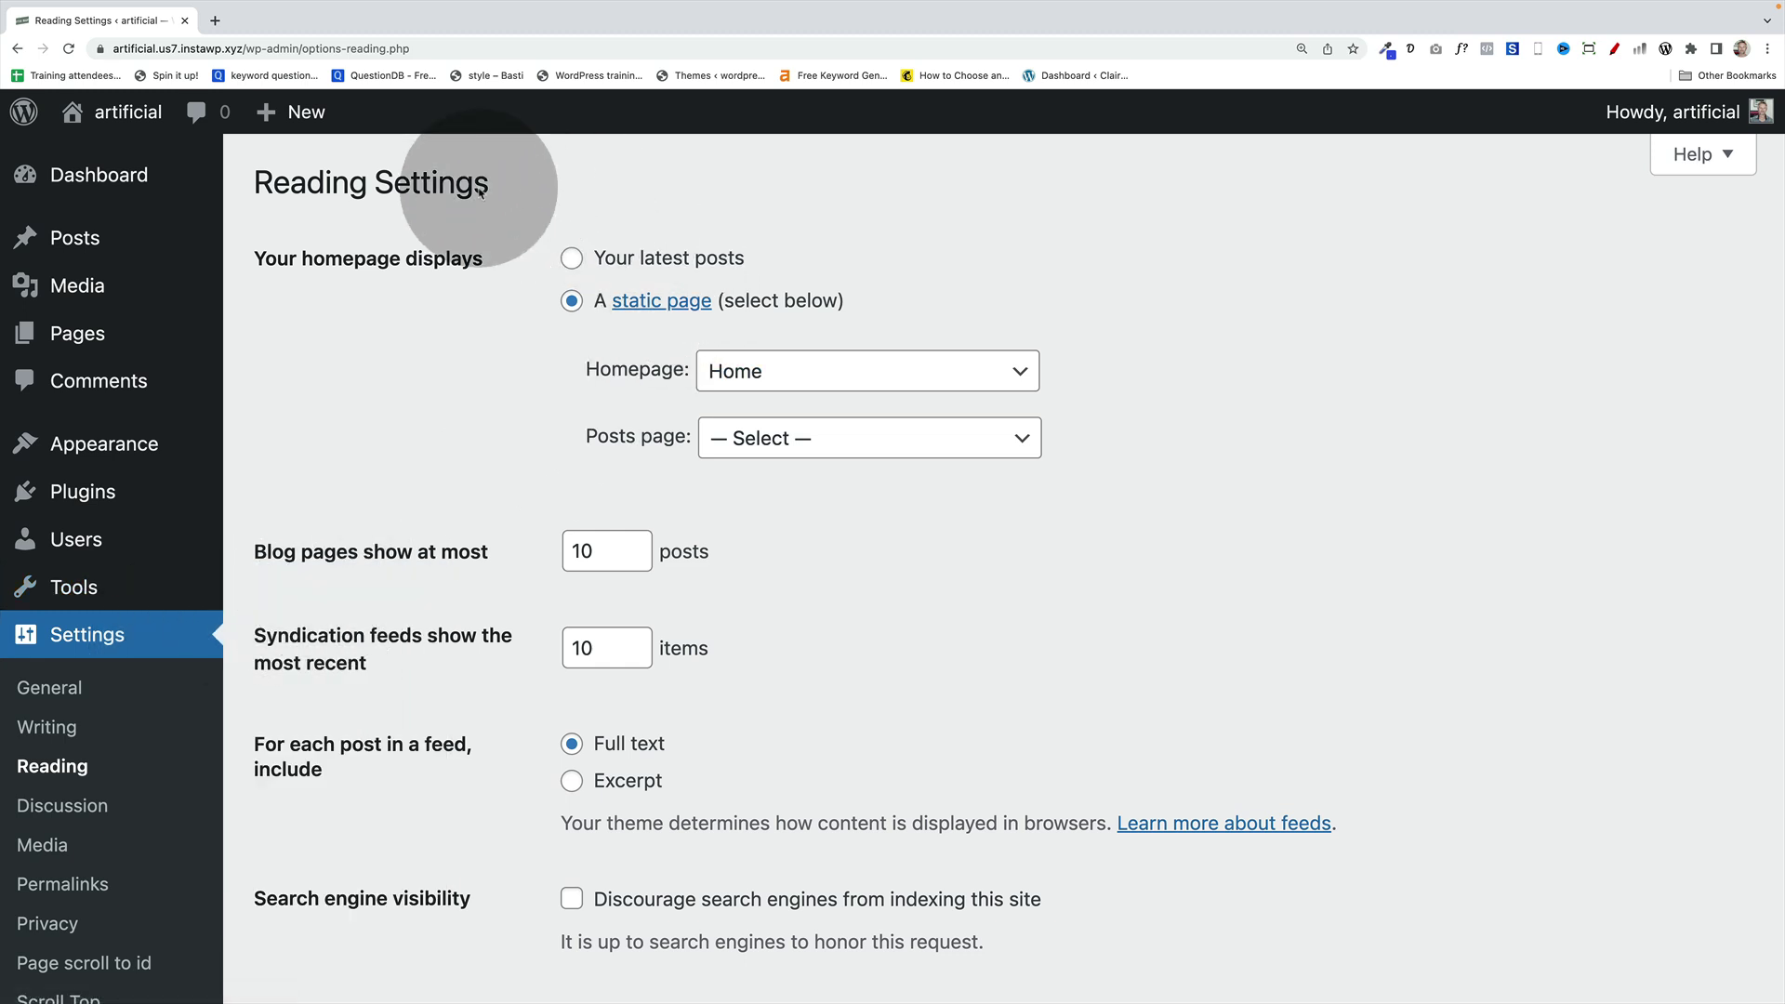
left_click_drag(254, 260, 451, 259)
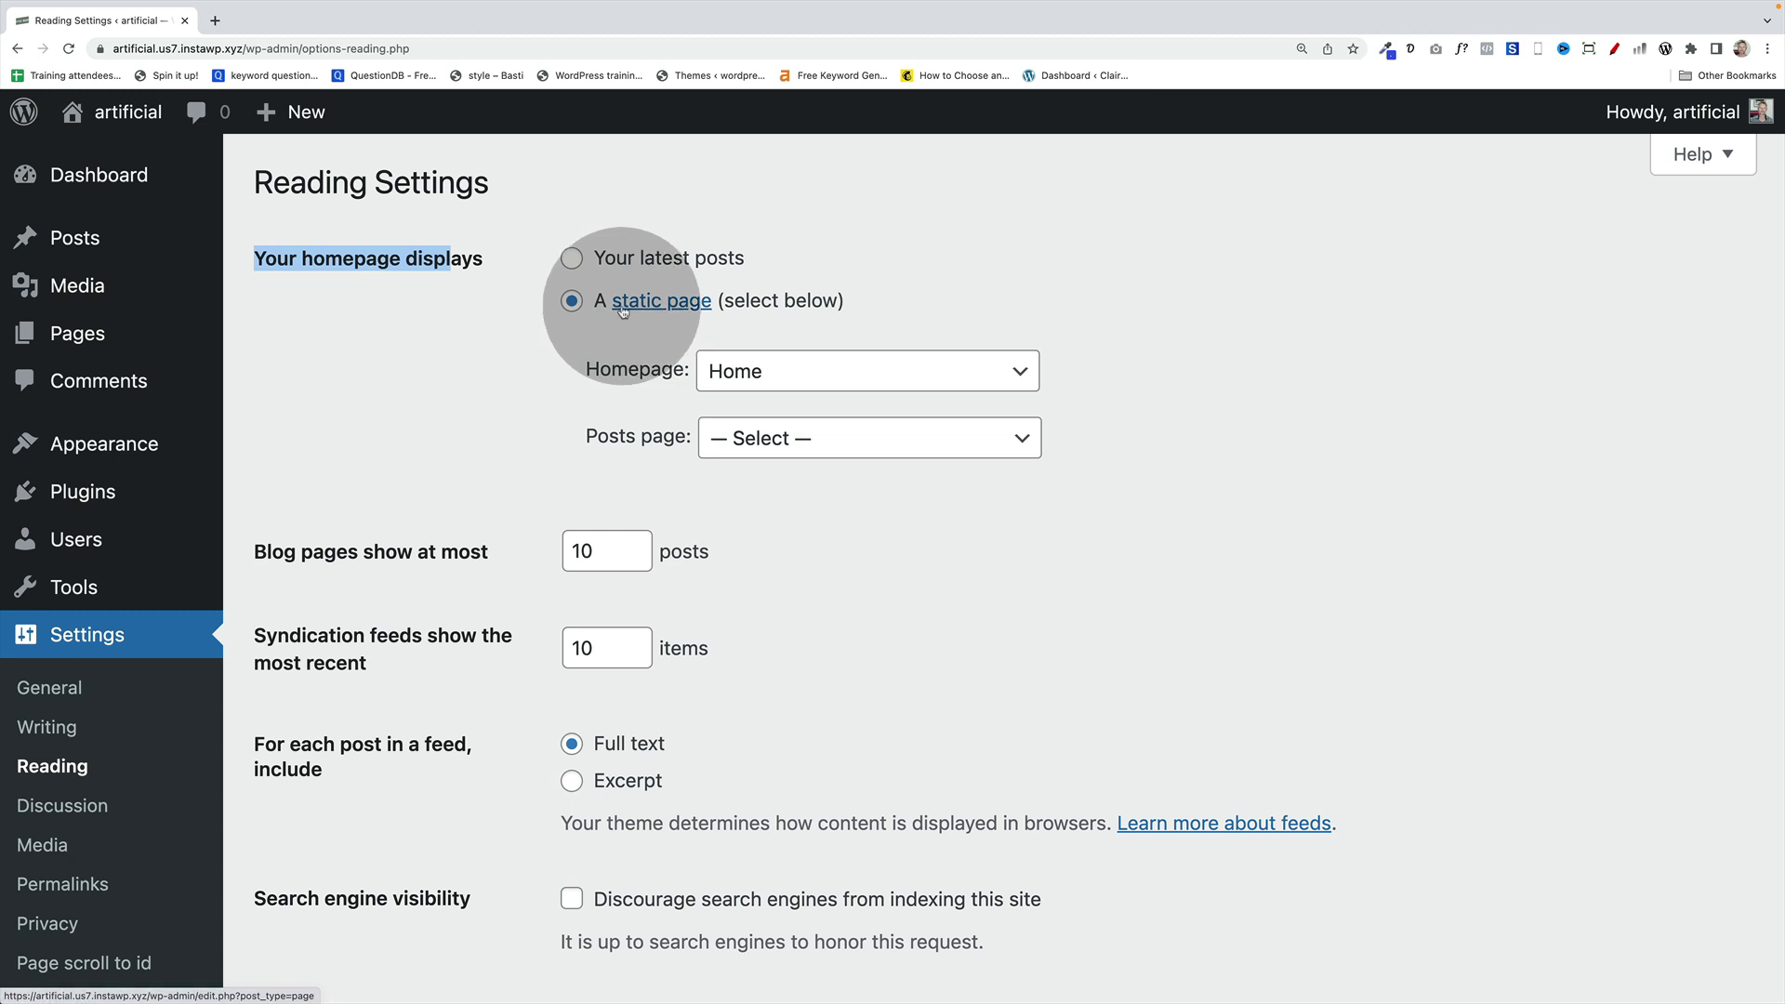
left_click(779, 375)
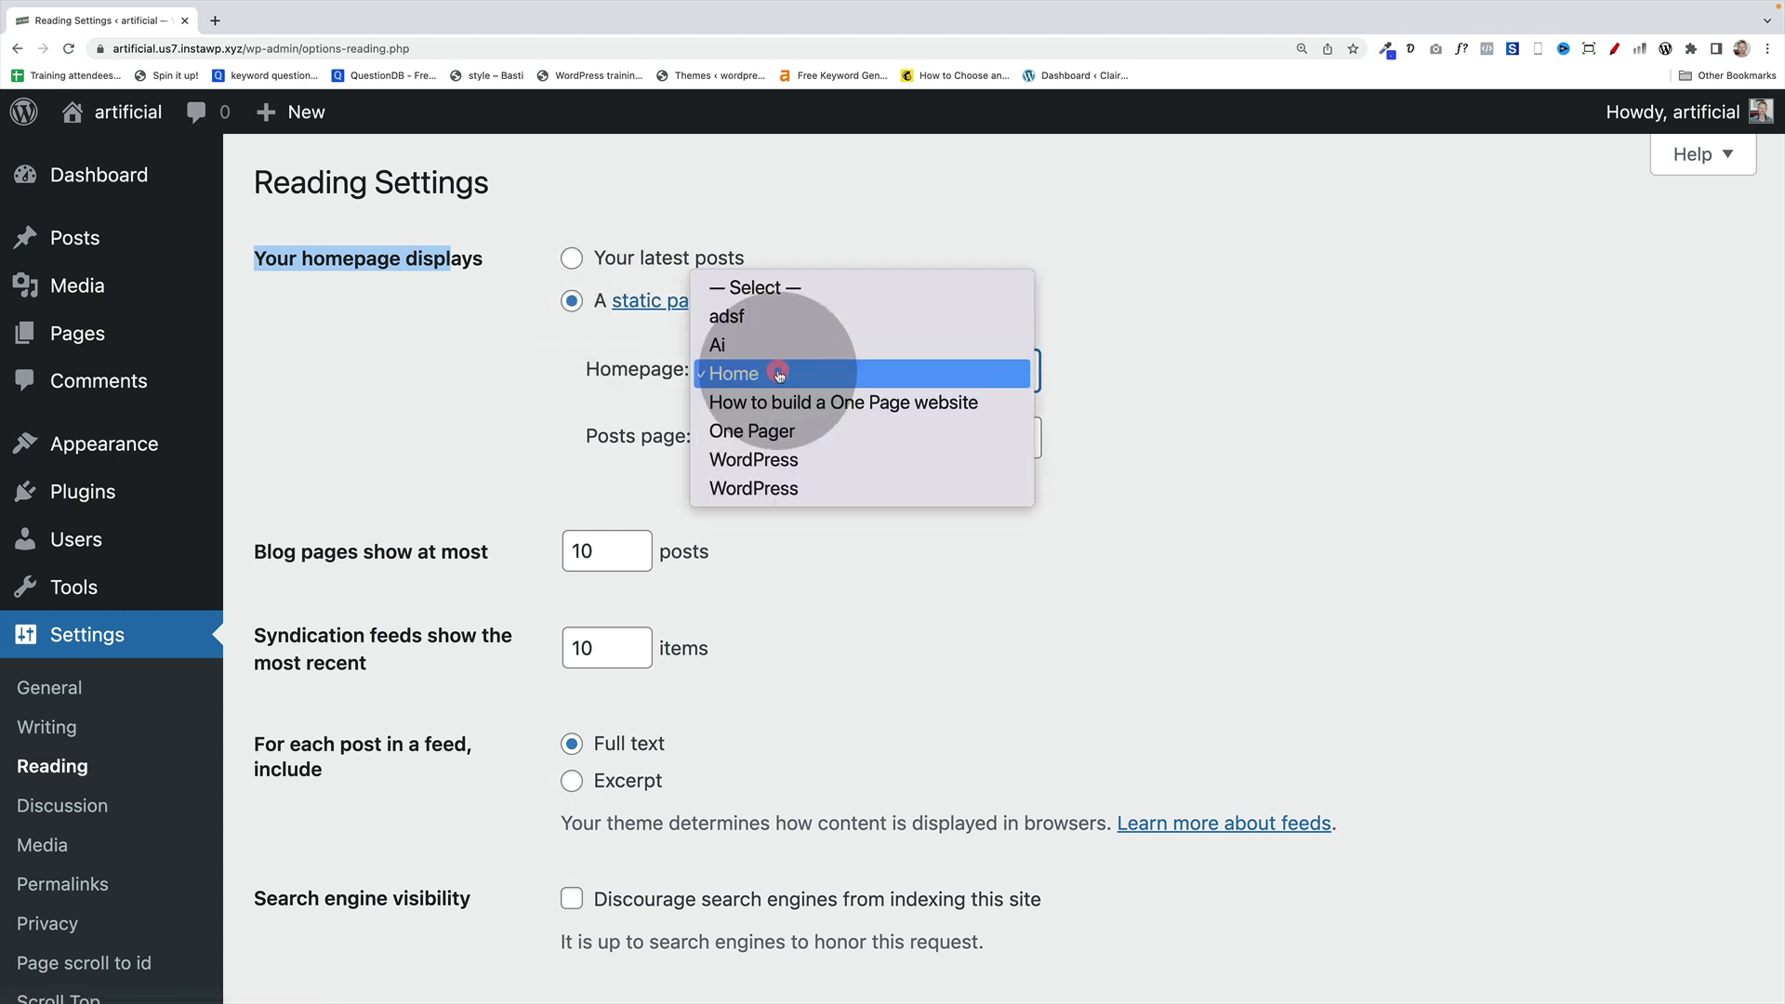
left_click(777, 338)
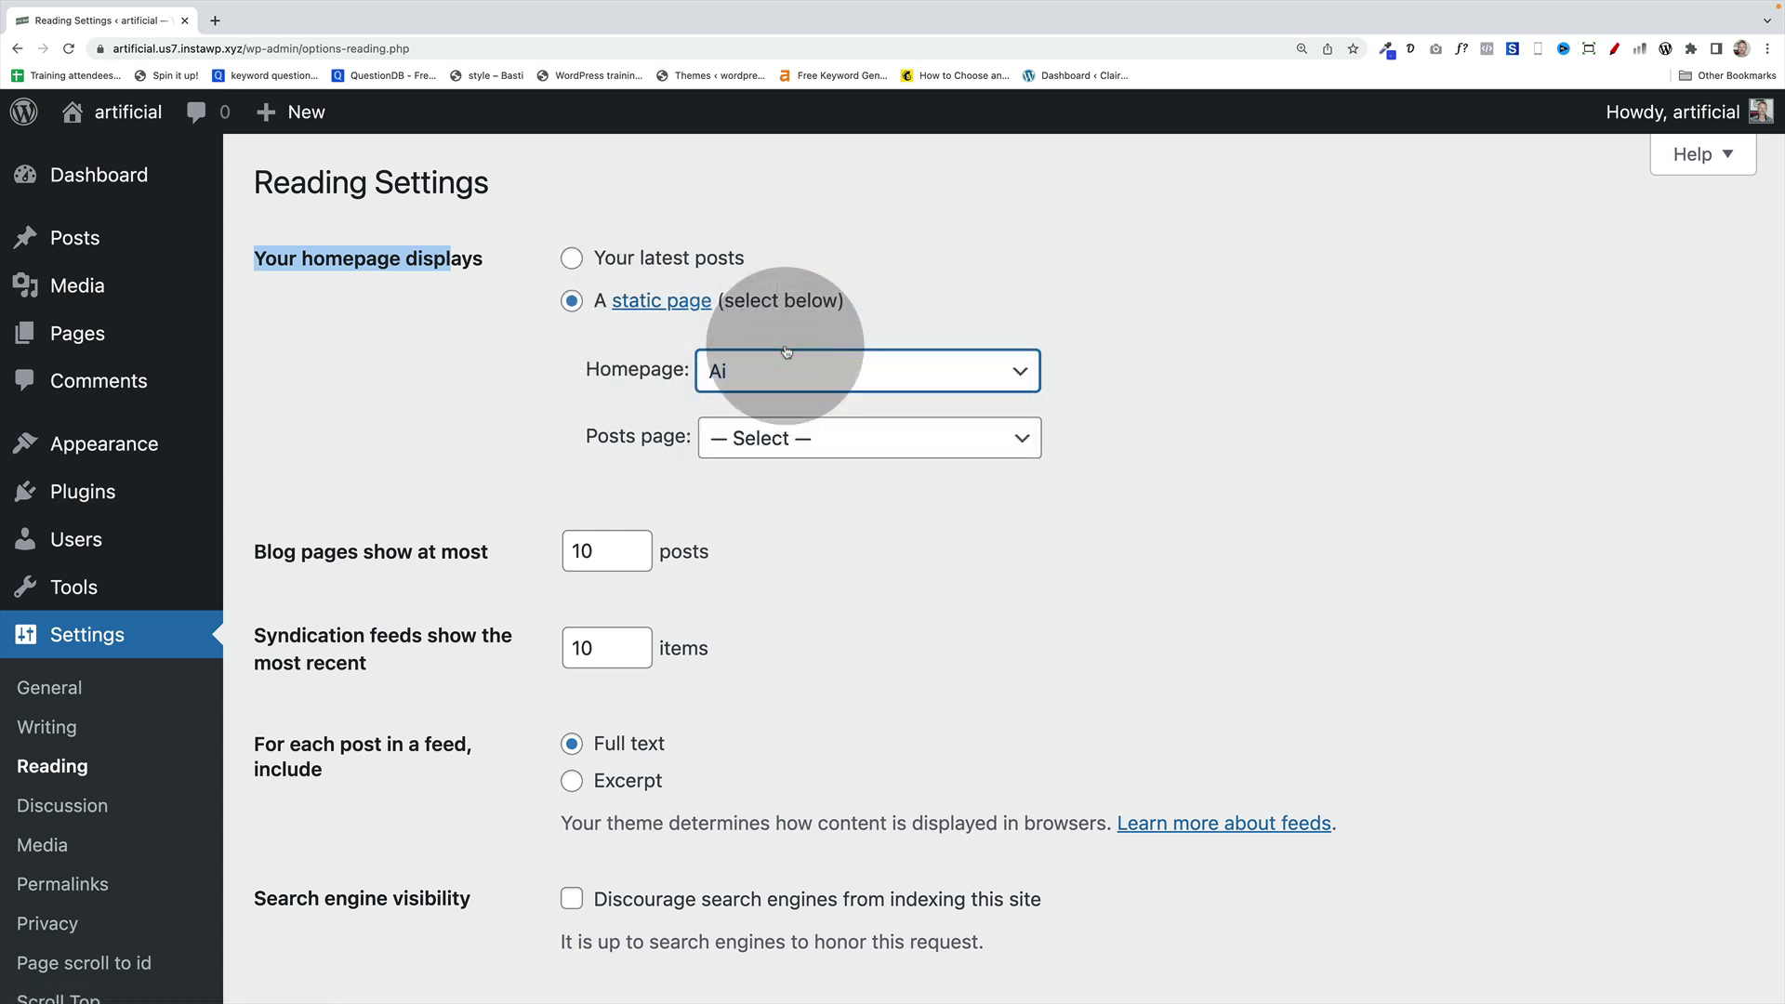